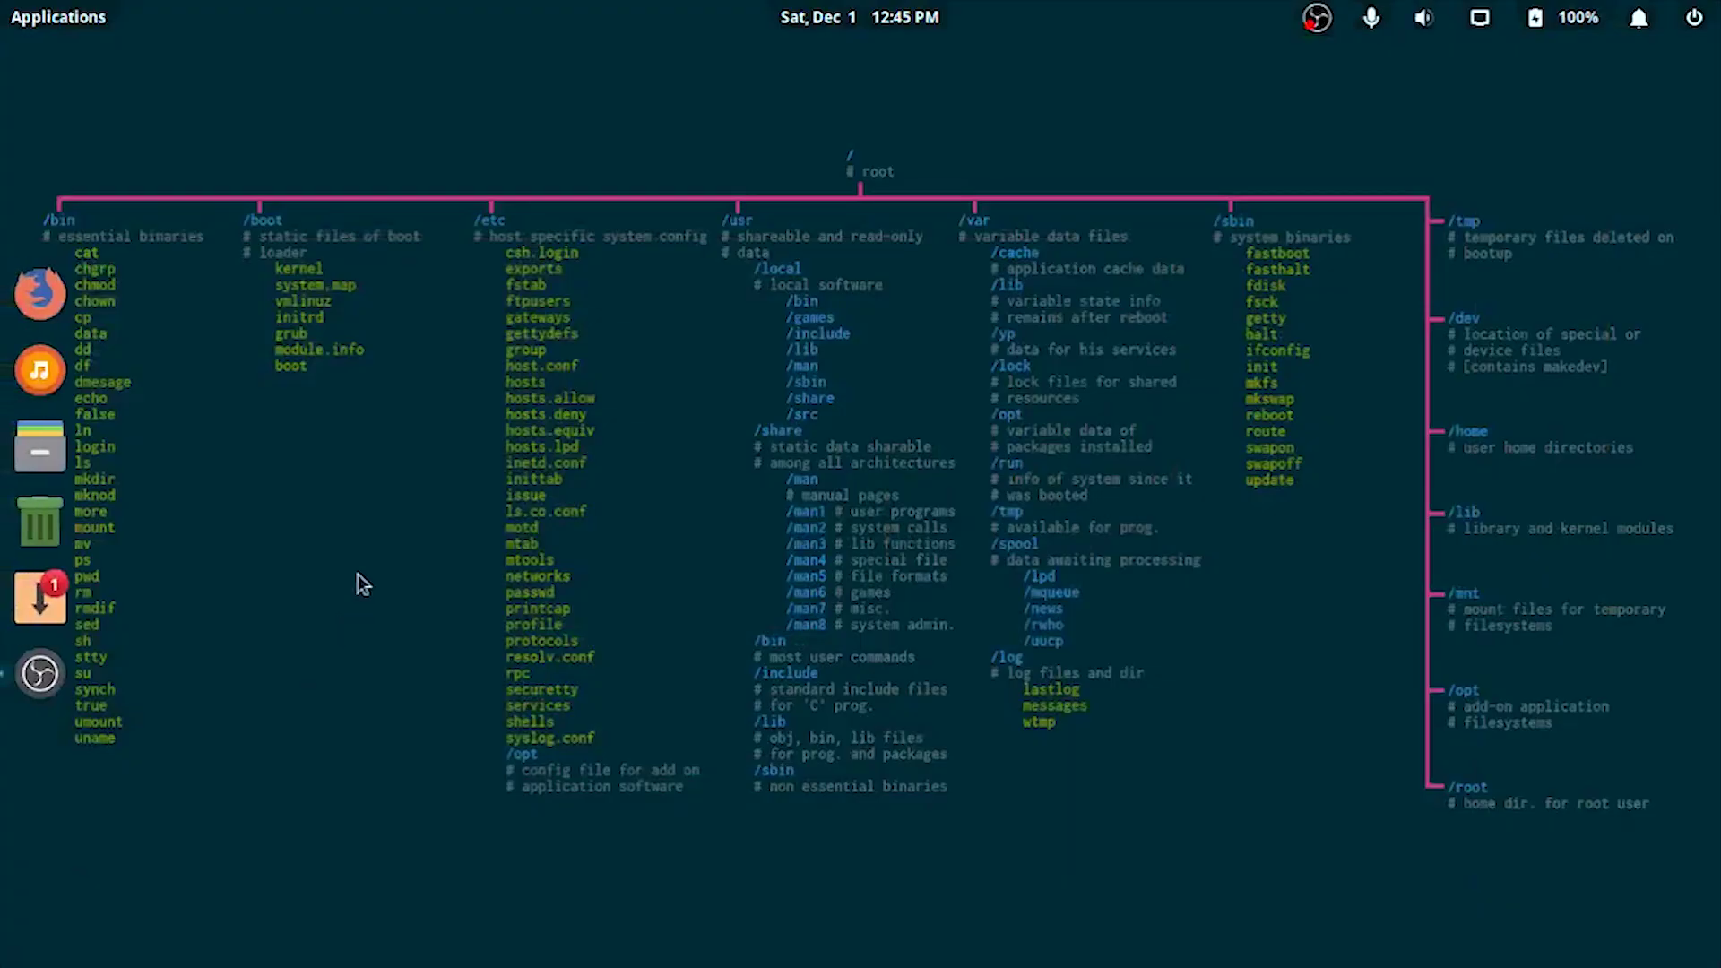
Step: Open a private Firefox window and load the DD-WRT control panel at 192.168.2.1
{"action": "right_click", "coordinate": [54, 301]}
{"action": "left_click", "coordinate": [172, 345]}
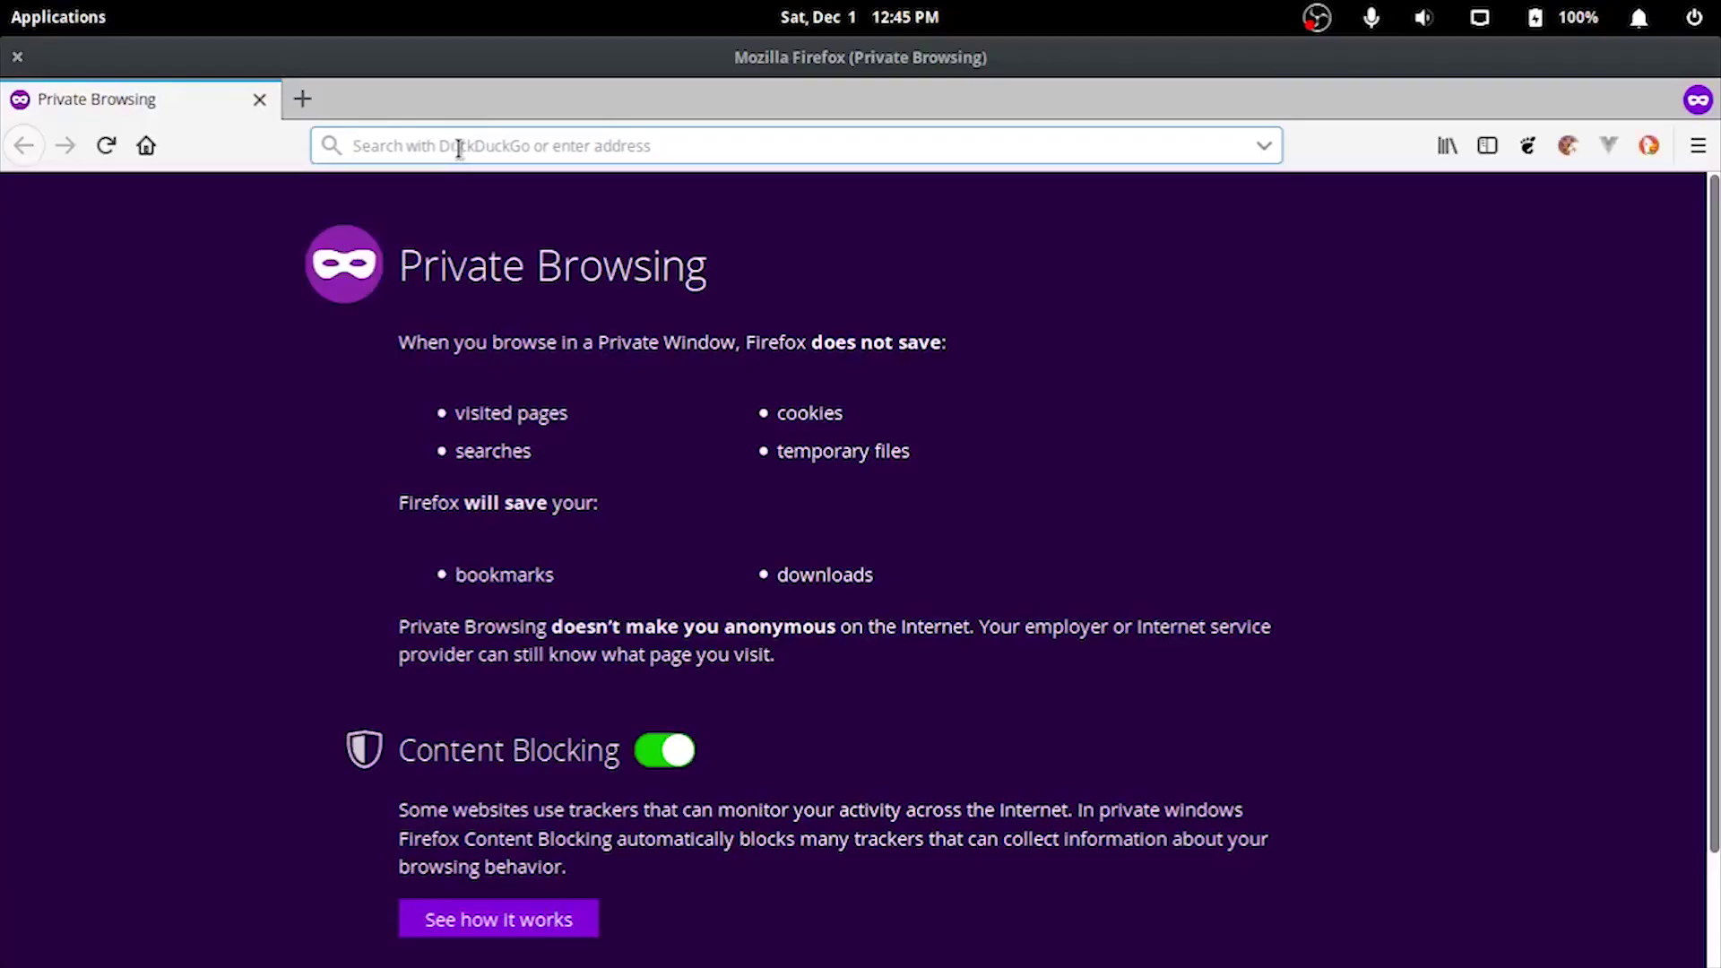
{"action": "type", "text": "192.16"}
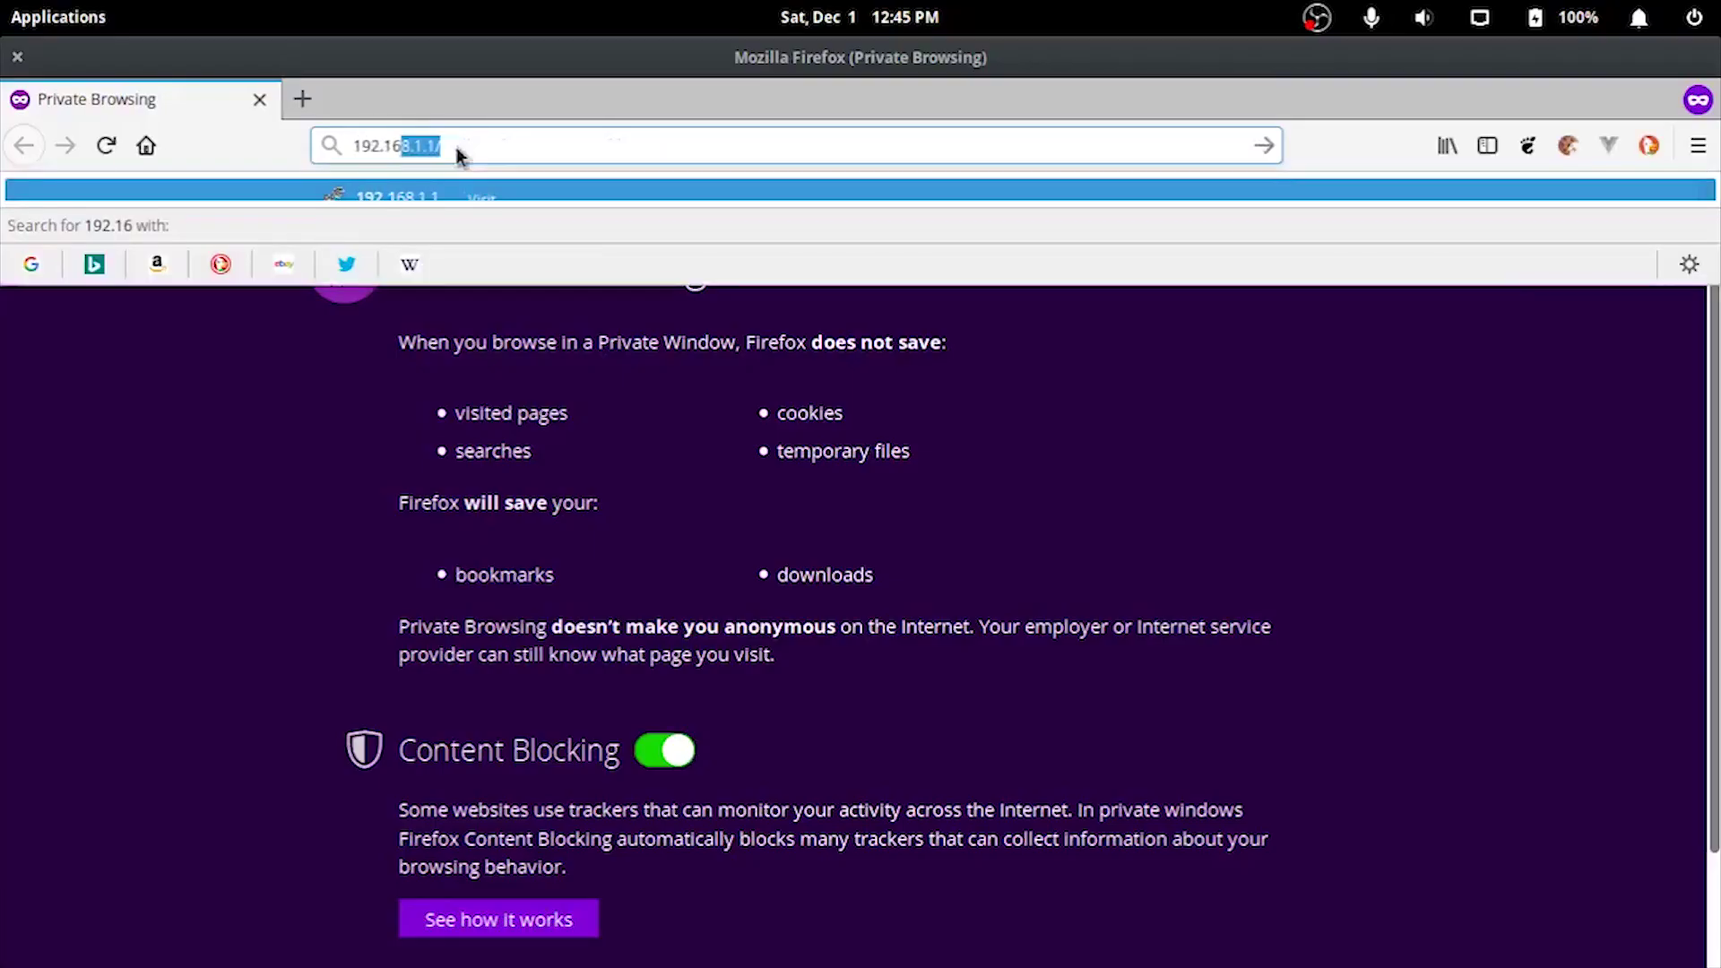
{"action": "type", "text": "8.2.1"}
{"action": "key", "text": "Return"}
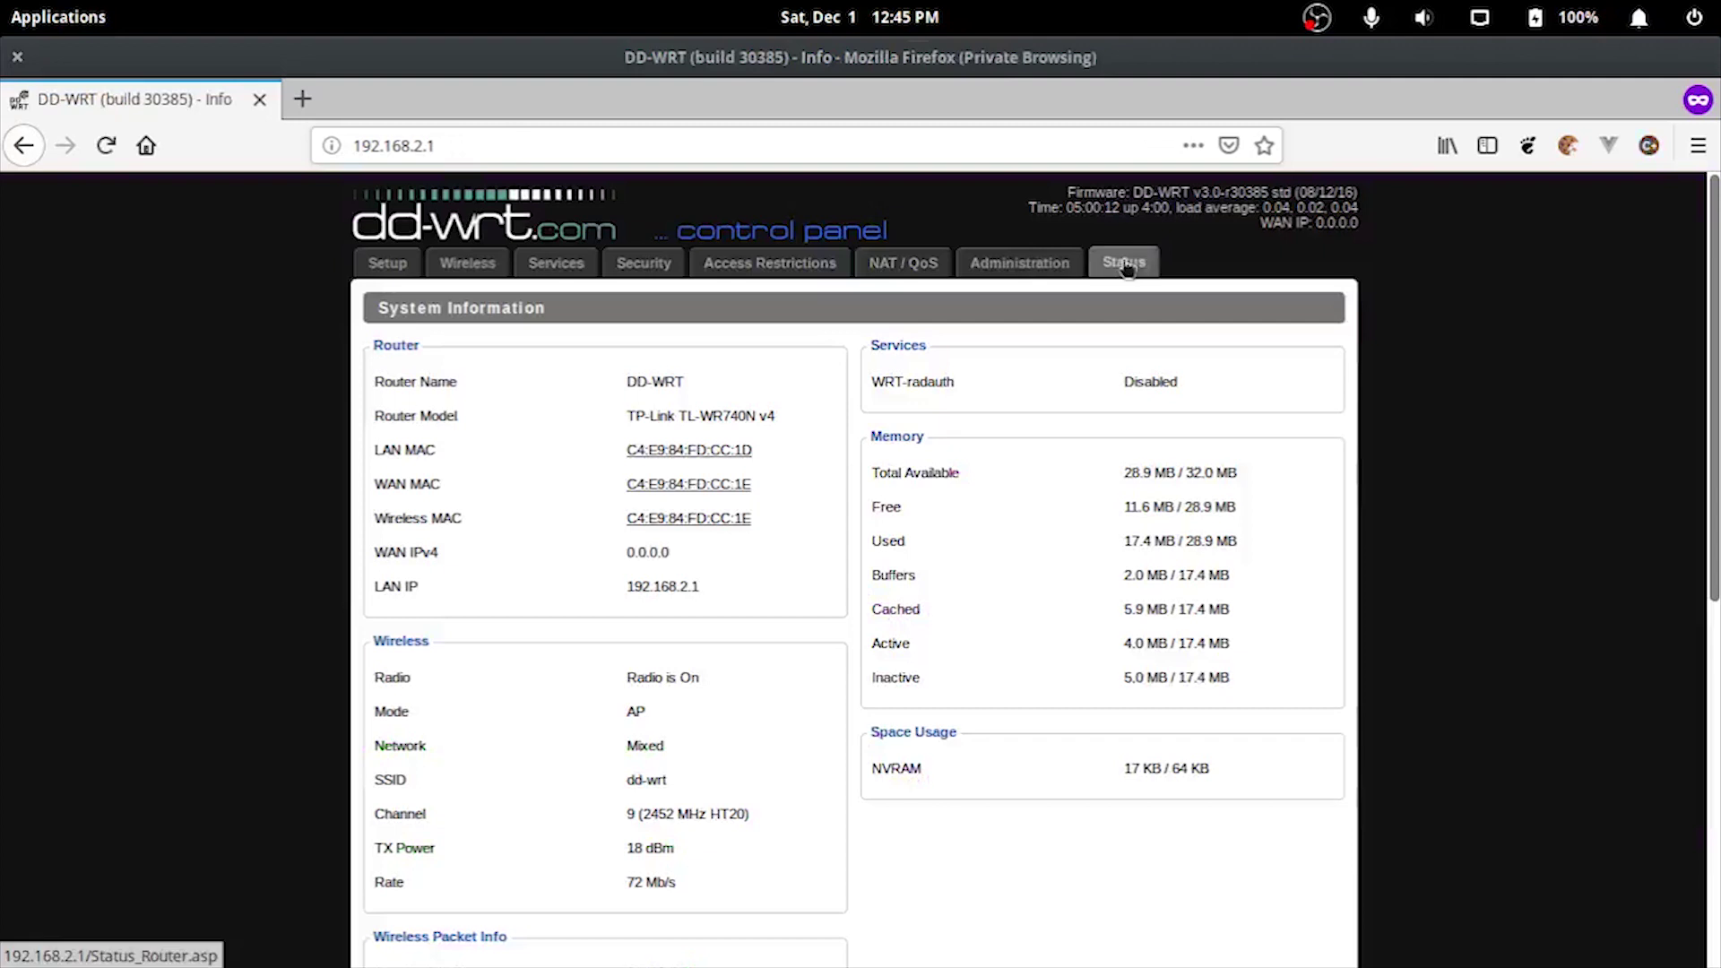
Step: Log in to the Administration tab and switch to its Factory Defaults sub-tab
{"action": "left_click", "coordinate": [1018, 264]}
{"action": "left_click", "coordinate": [1162, 606]}
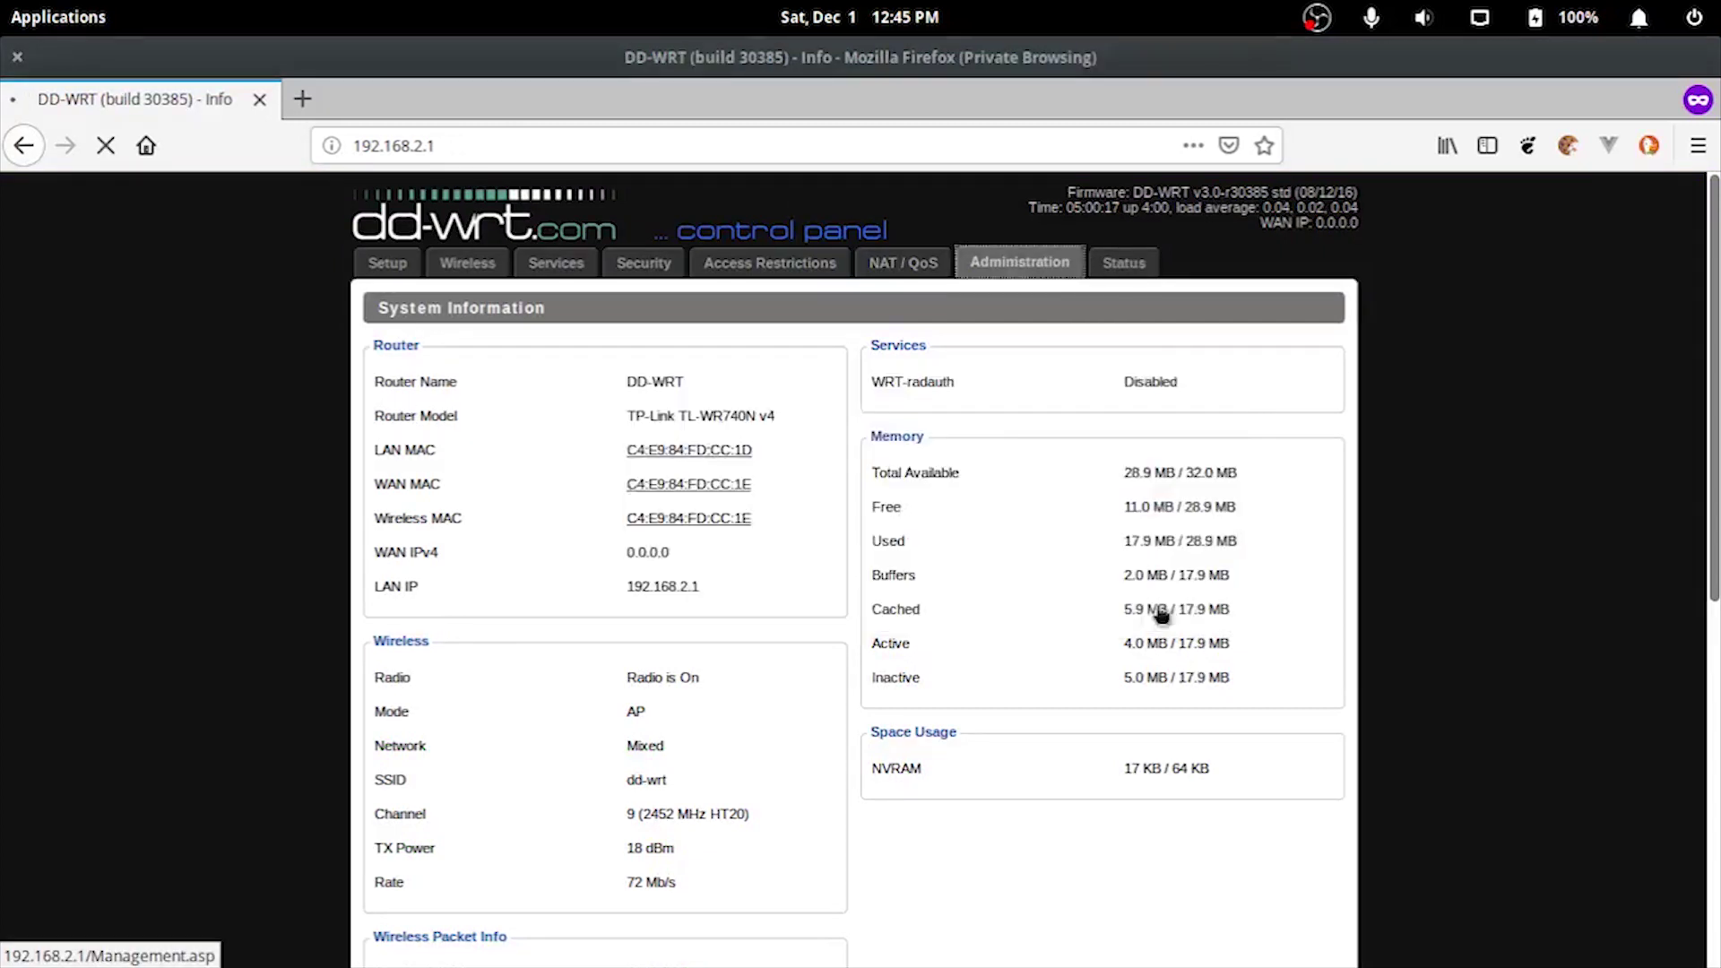
{"action": "scroll", "coordinate": [803, 535], "scroll_direction": "down", "scroll_amount": 15}
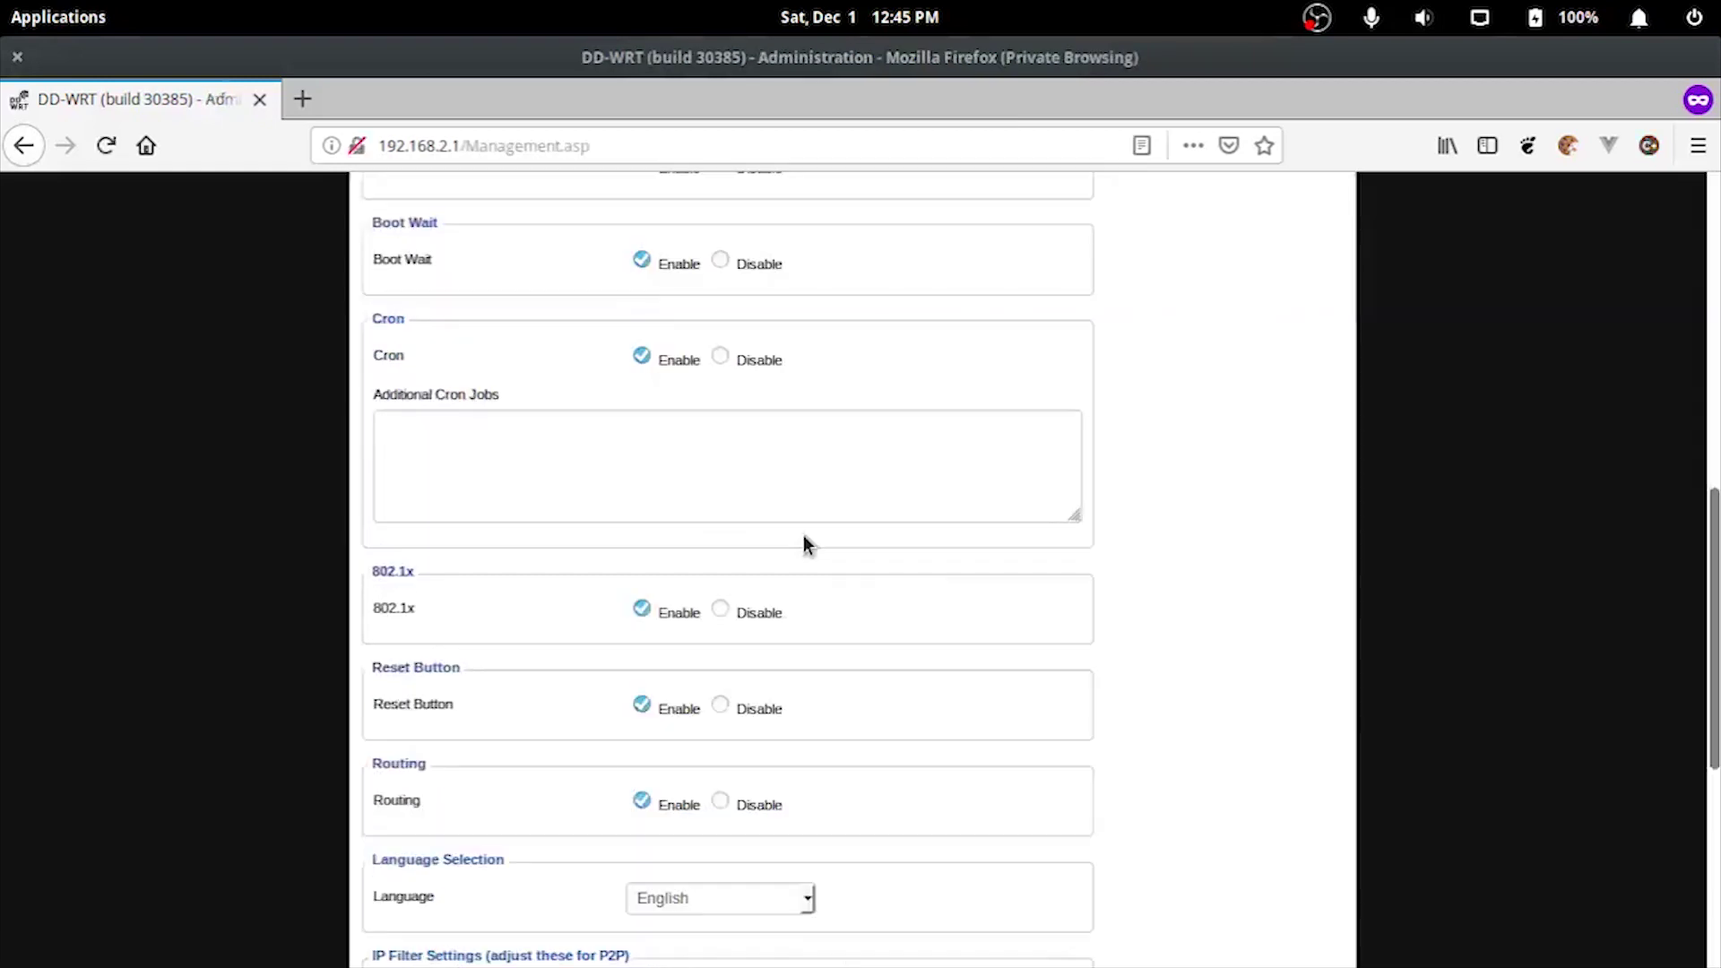
{"action": "scroll", "coordinate": [803, 535], "scroll_direction": "down", "scroll_amount": 5}
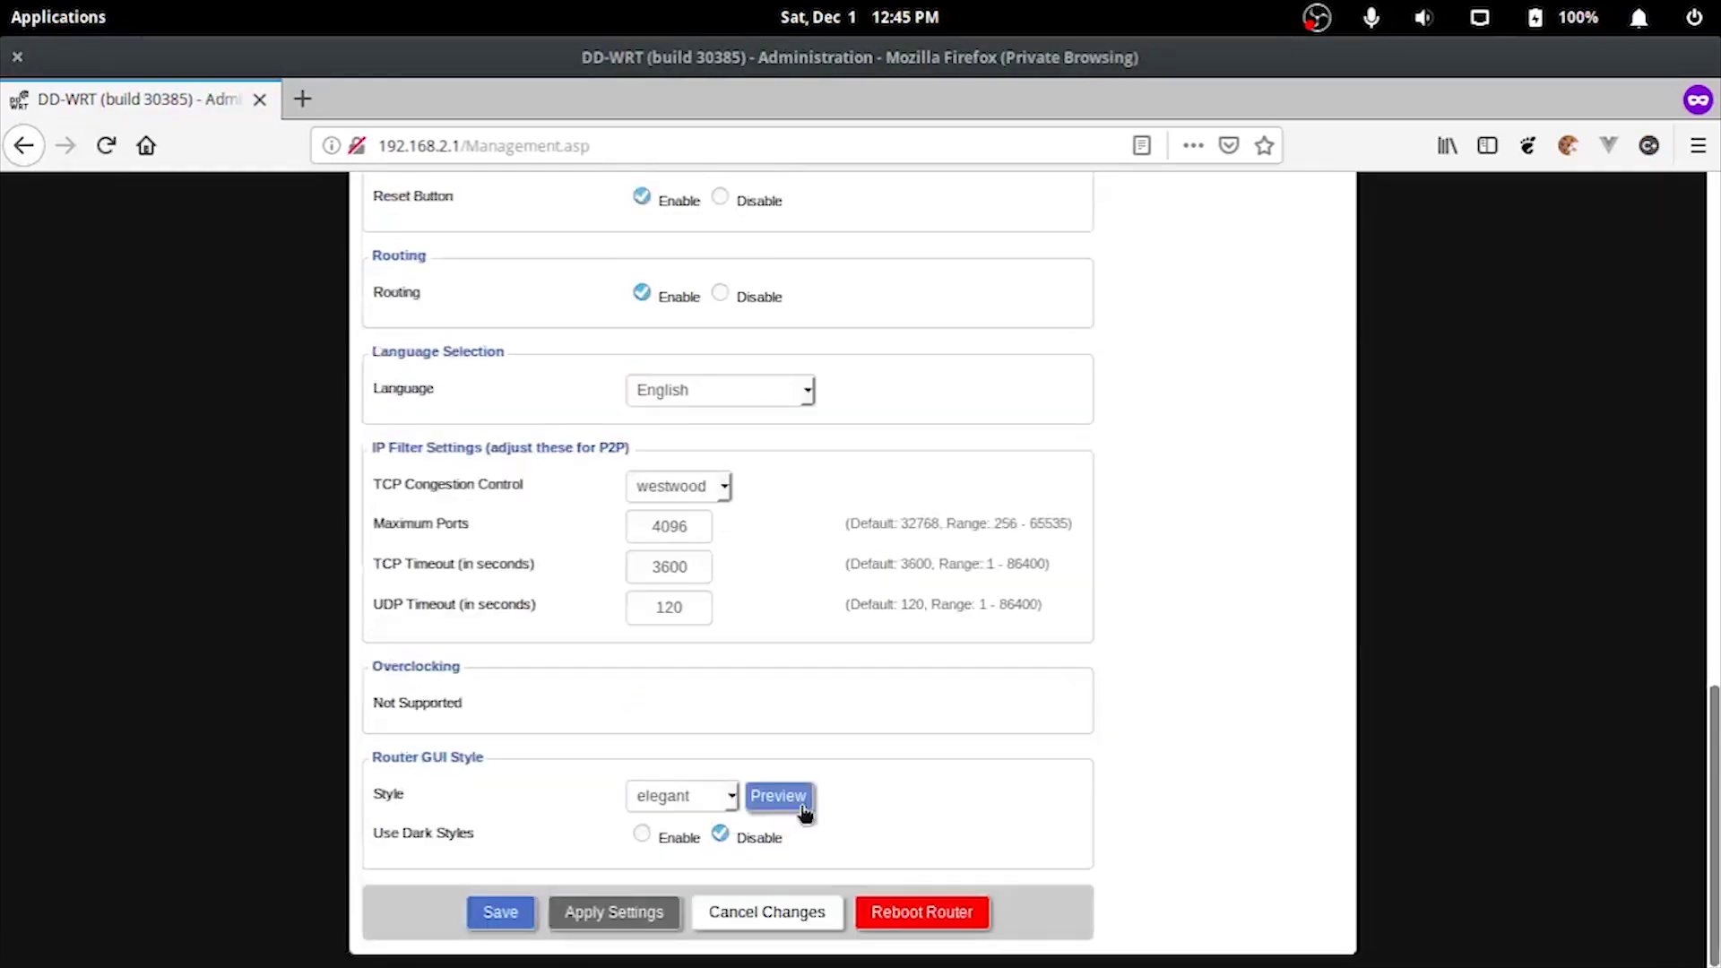
{"action": "scroll", "coordinate": [804, 811], "scroll_direction": "up", "scroll_amount": 1}
{"action": "scroll", "coordinate": [815, 833], "scroll_direction": "up", "scroll_amount": 13}
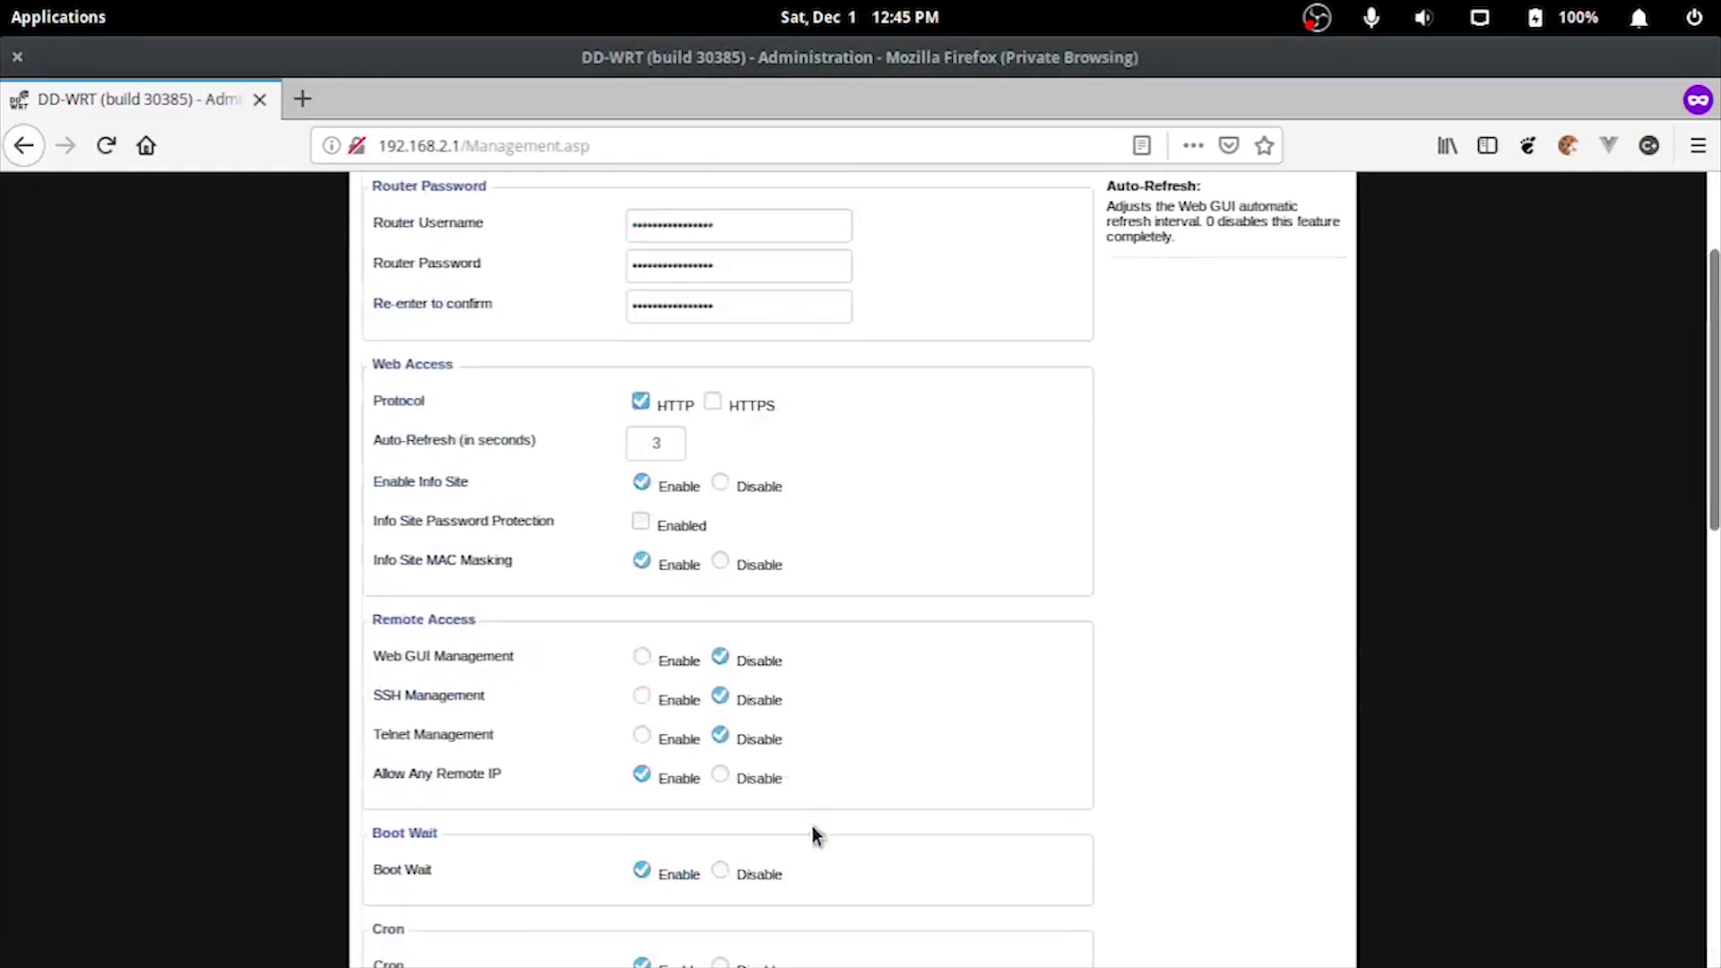
{"action": "scroll", "coordinate": [816, 834], "scroll_direction": "up", "scroll_amount": 3}
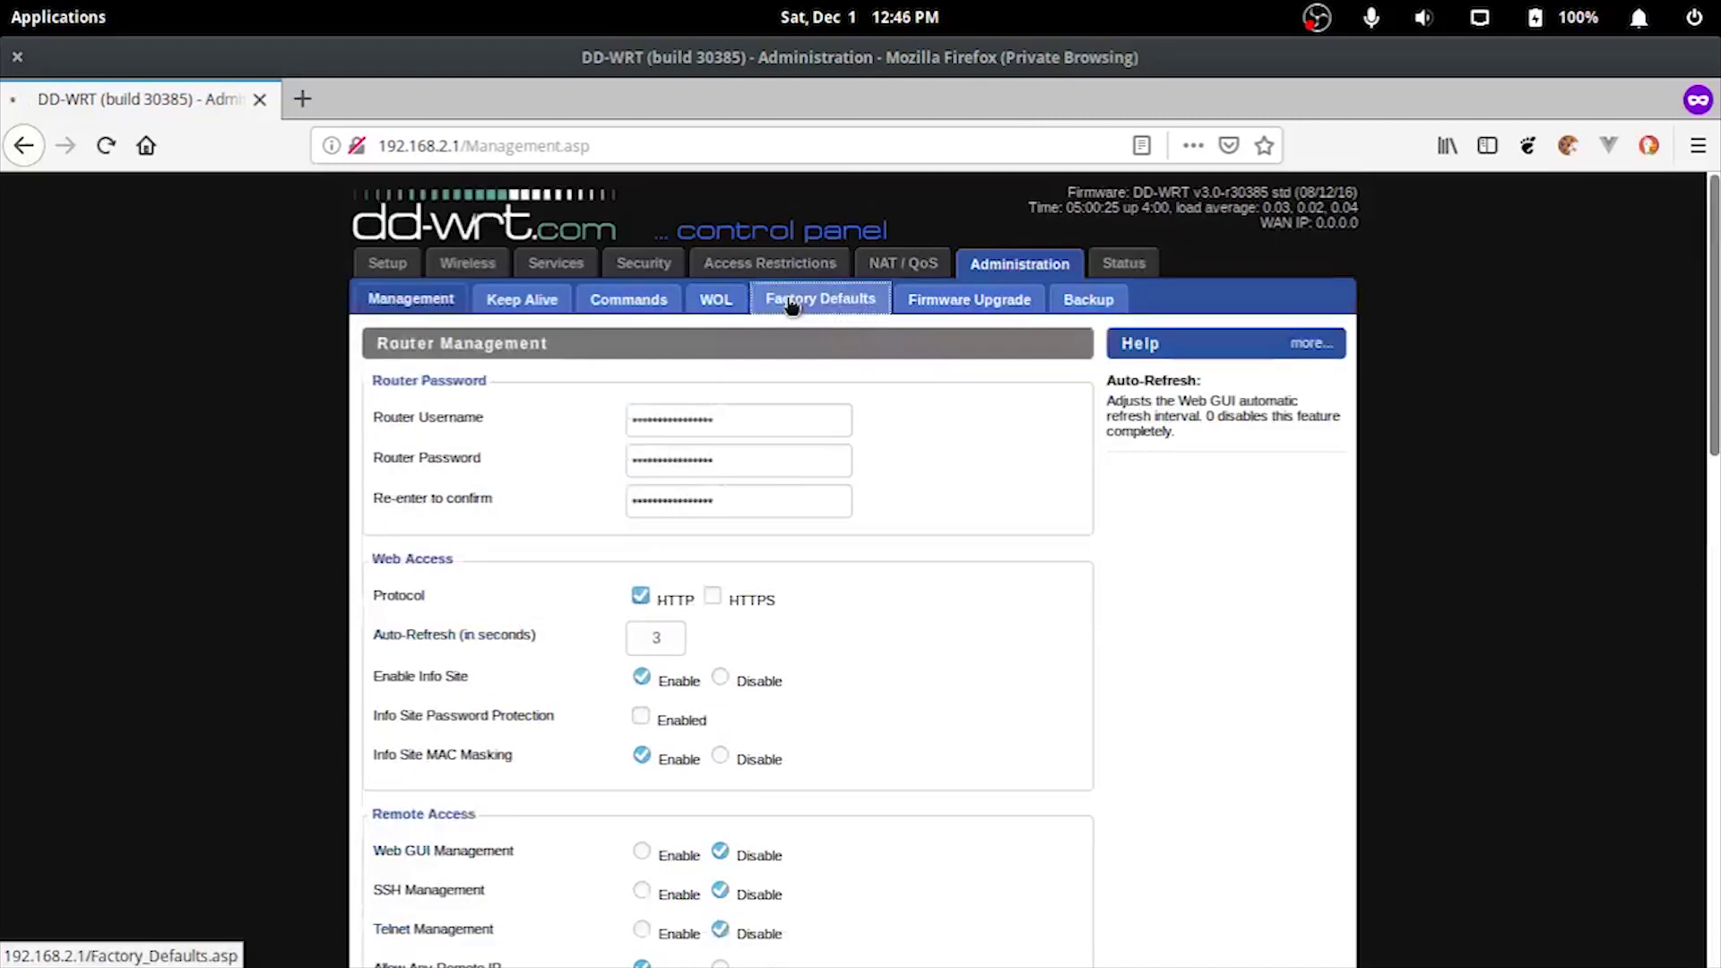
{"action": "left_click", "coordinate": [791, 304]}
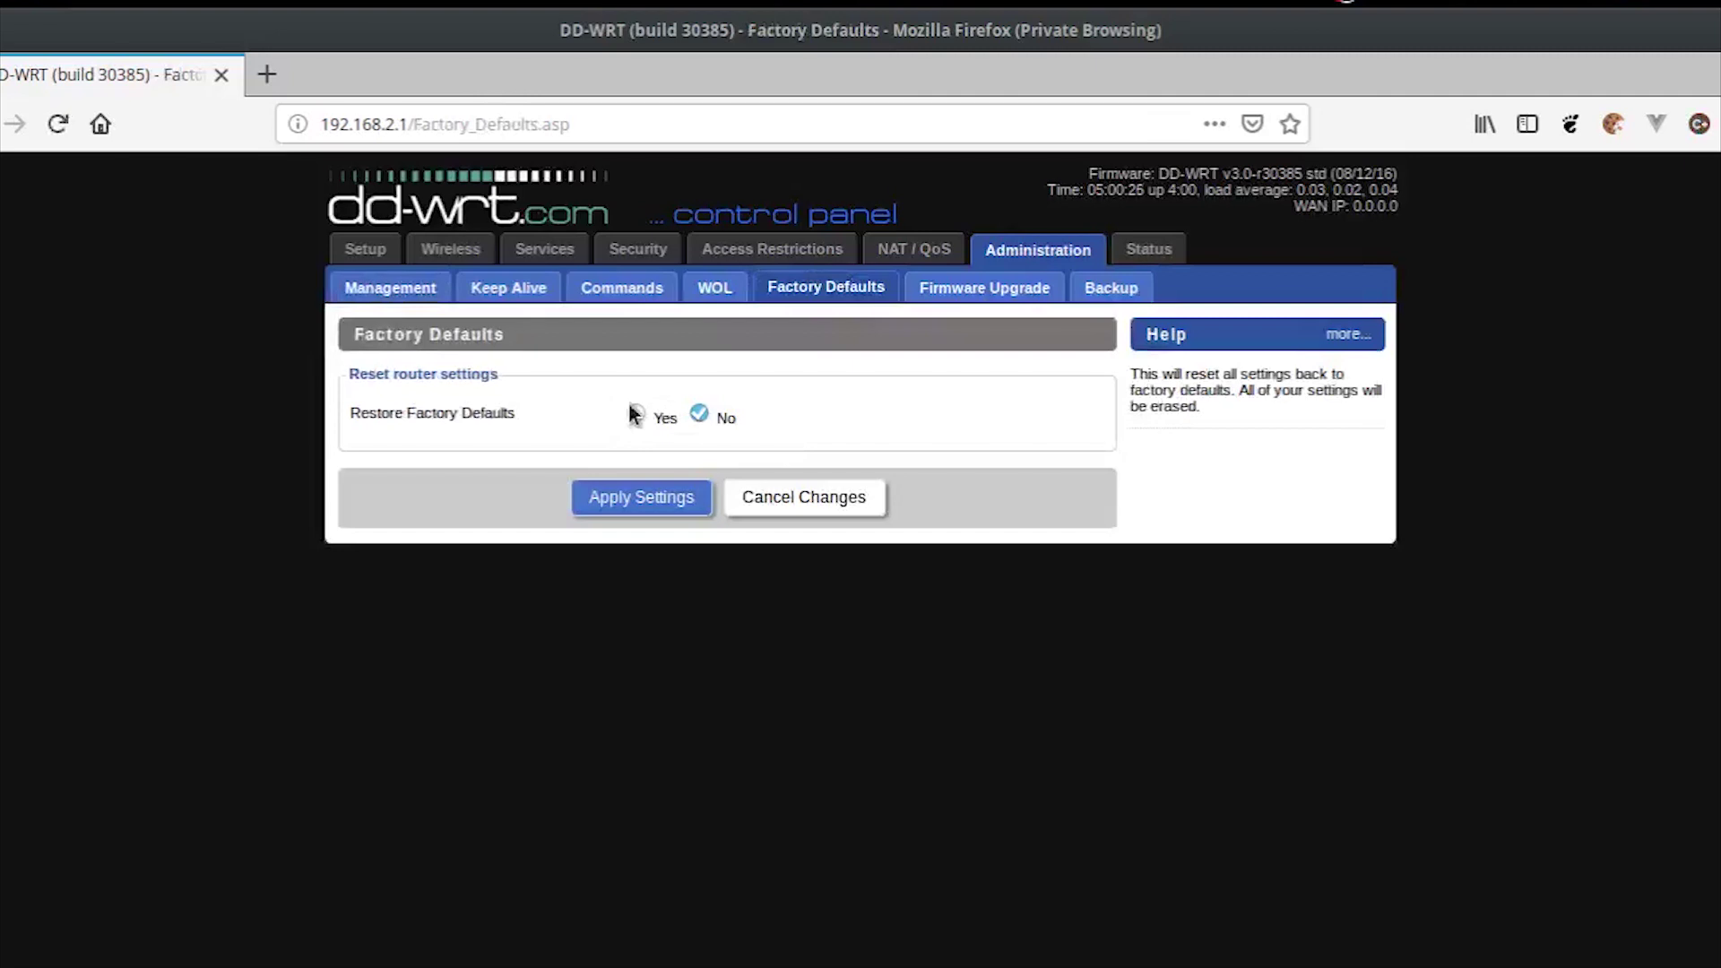
Step: Set Restore Factory Defaults to Yes, apply it, and confirm erasing all settings
{"action": "left_click", "coordinate": [632, 413]}
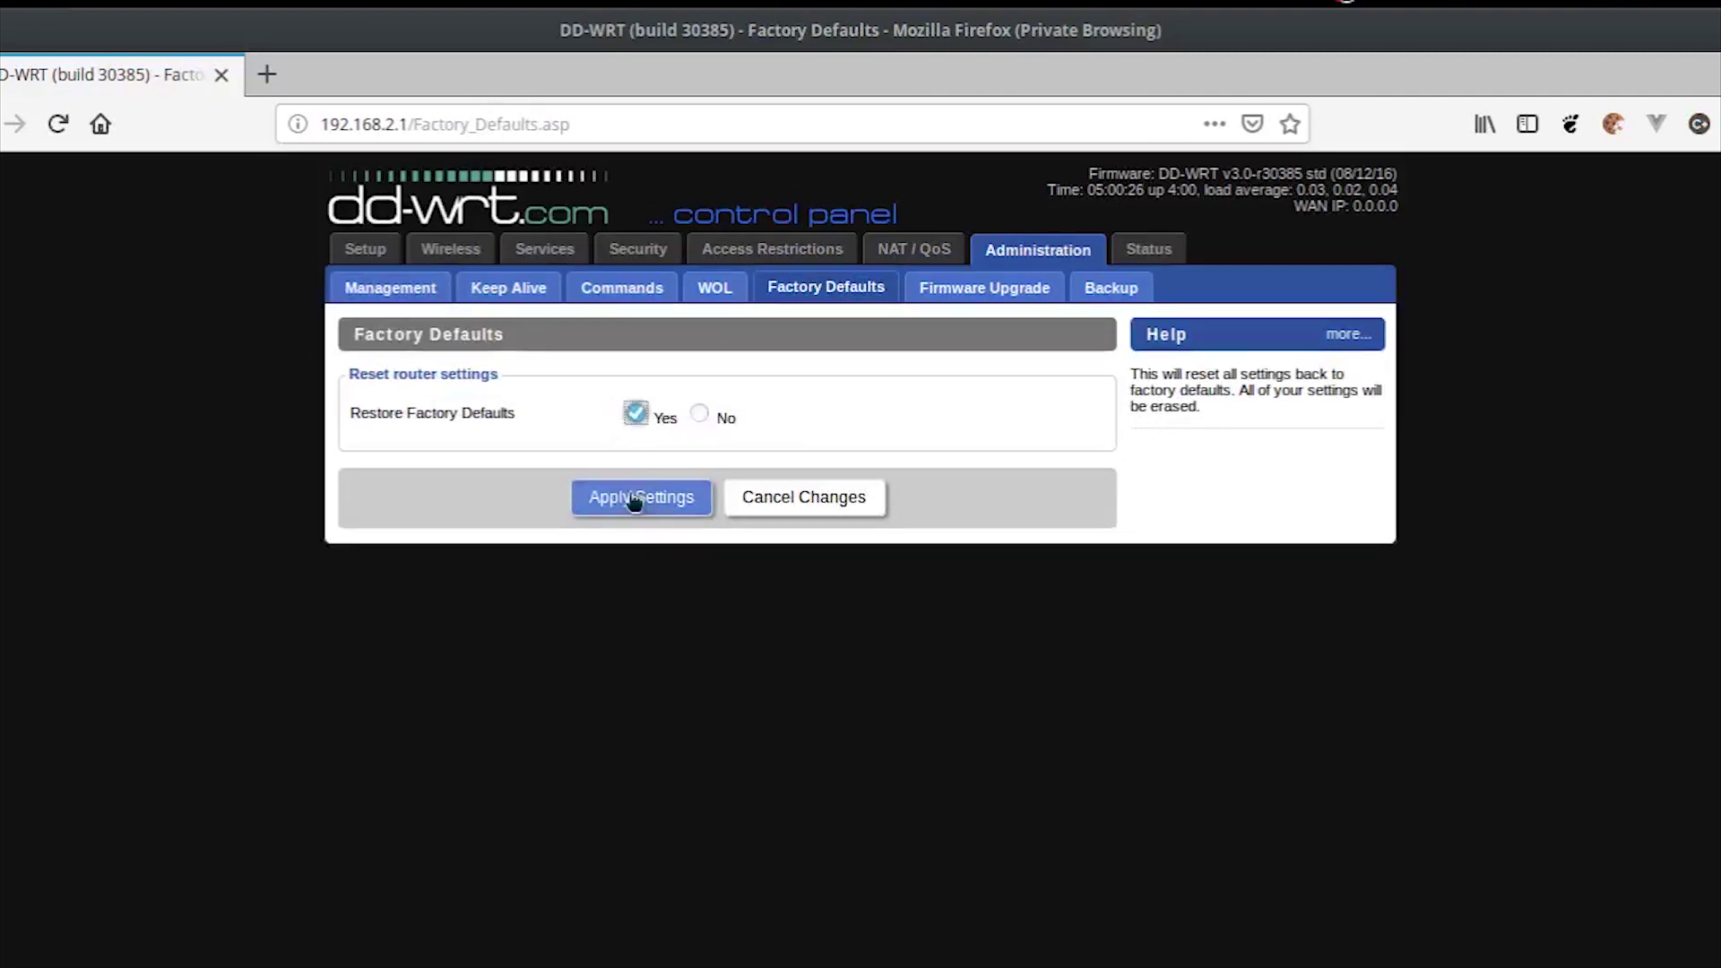
{"action": "left_click", "coordinate": [631, 495]}
{"action": "left_click", "coordinate": [1198, 525]}
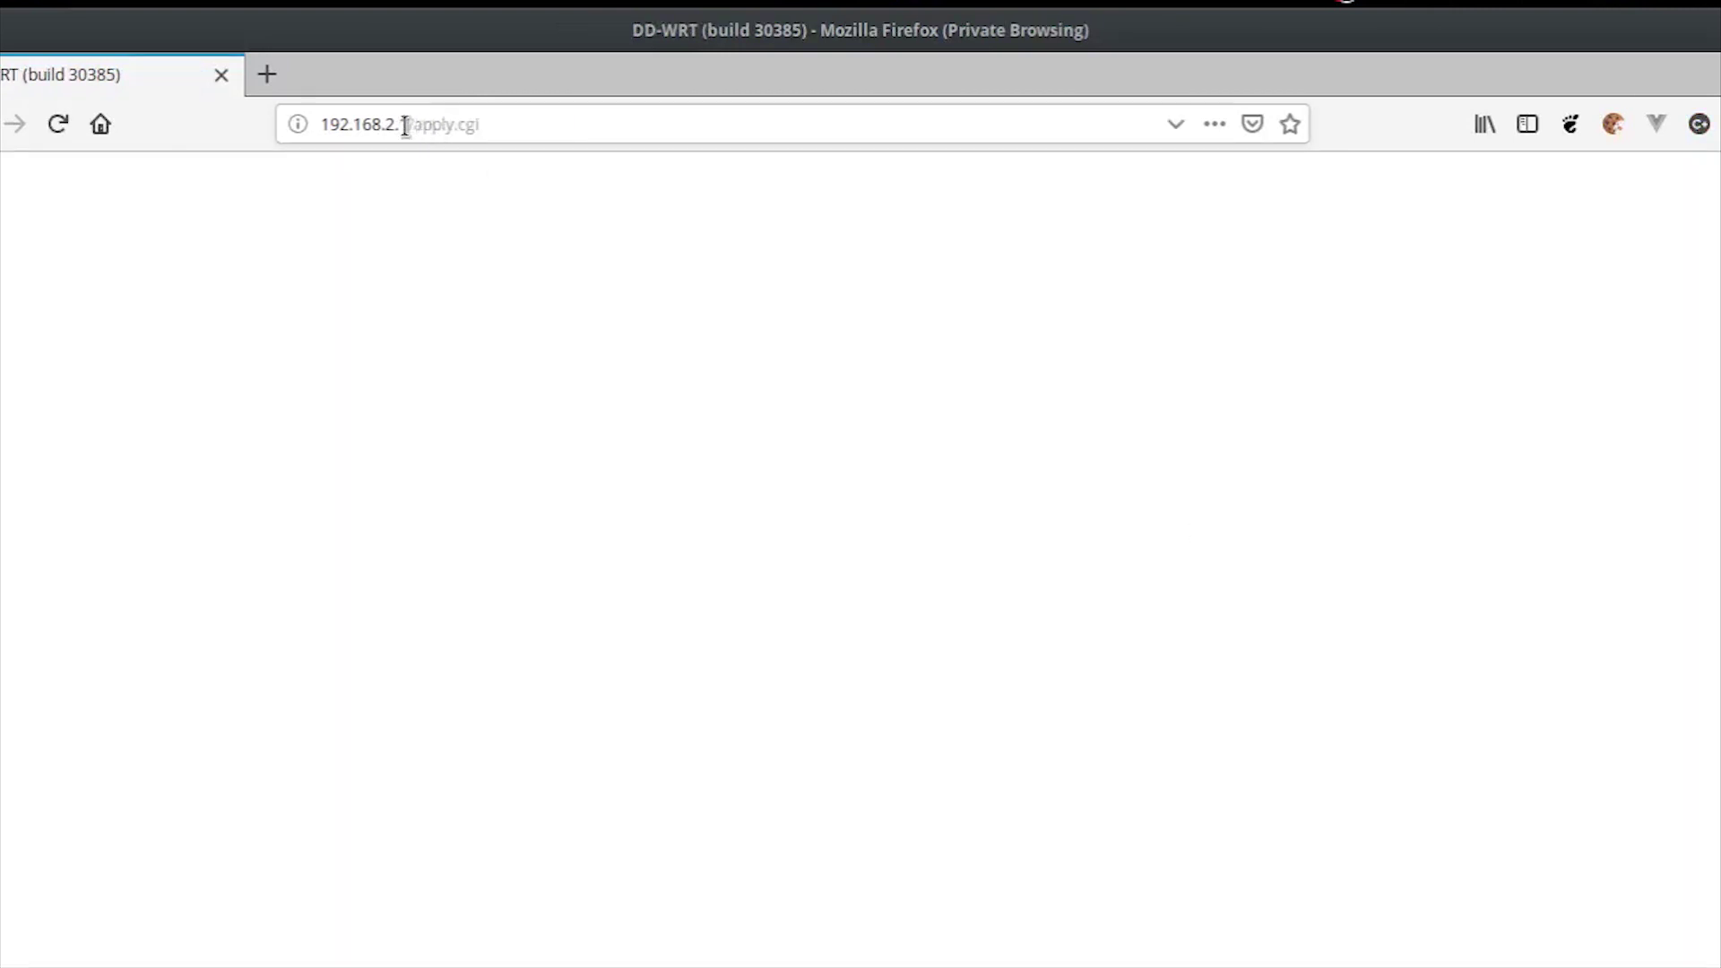
Step: Remove apply.cgi from the address and reload 192.168.2.1 to check the connection
{"action": "left_click_drag", "start_coordinate": [413, 125], "coordinate": [578, 117]}
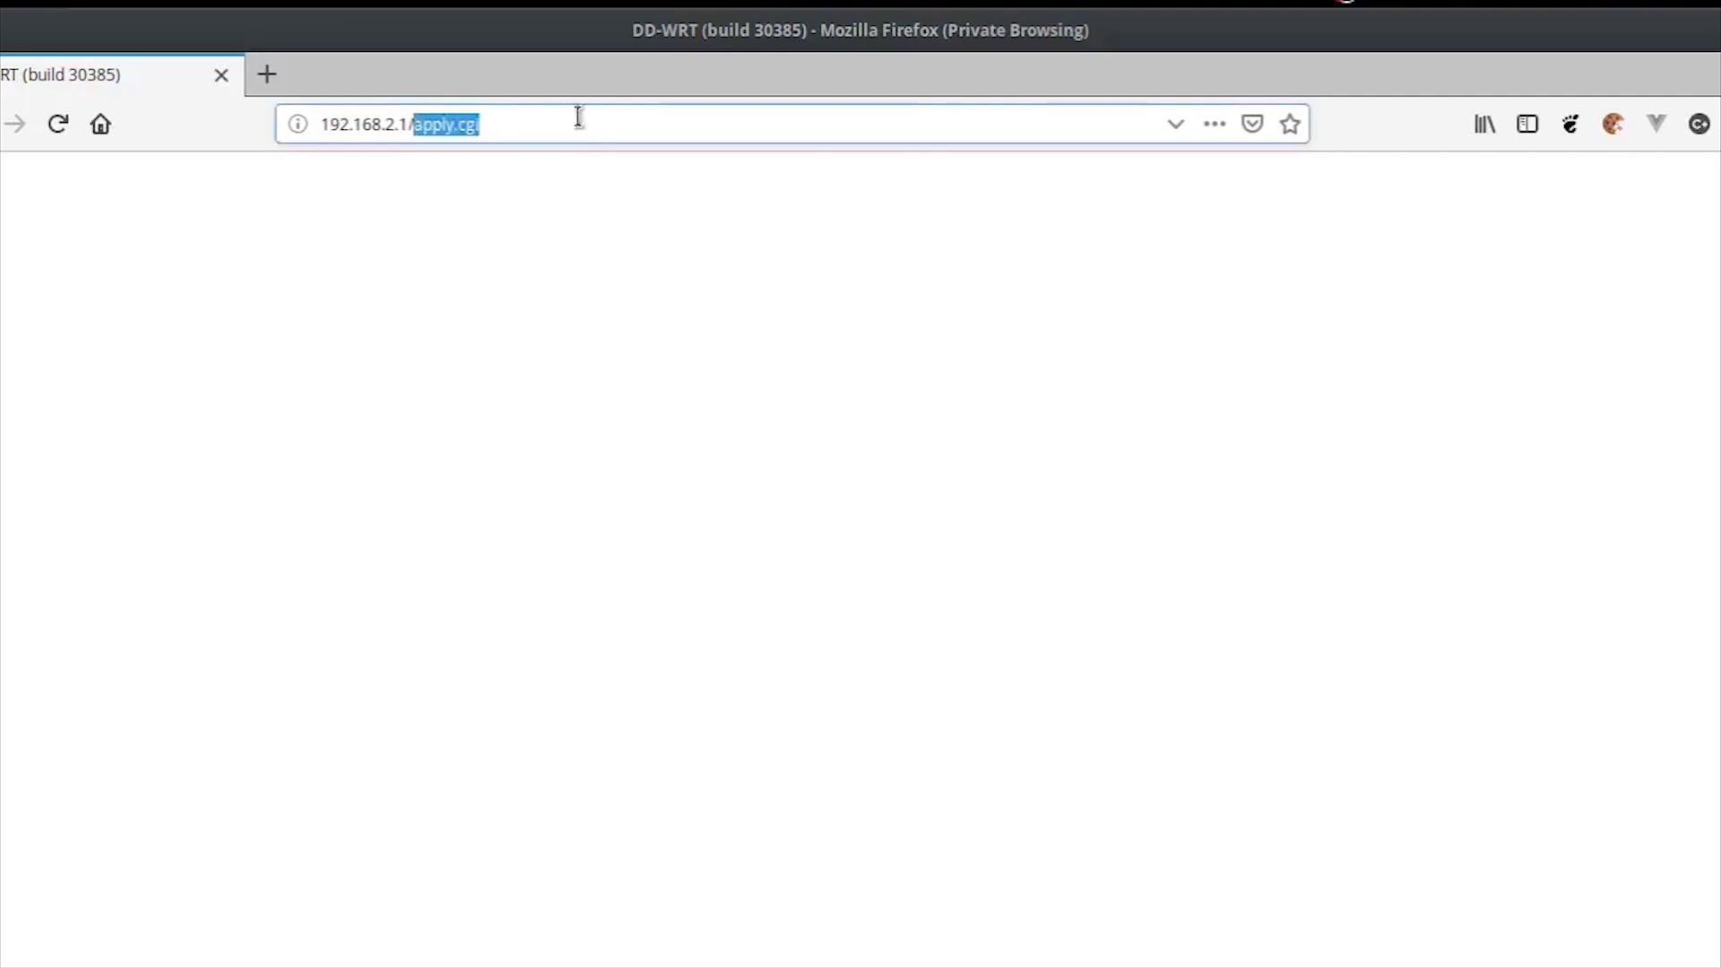
{"action": "key", "text": "BackSpace"}
{"action": "key", "text": "BackSpace"}
{"action": "key", "text": "Return"}
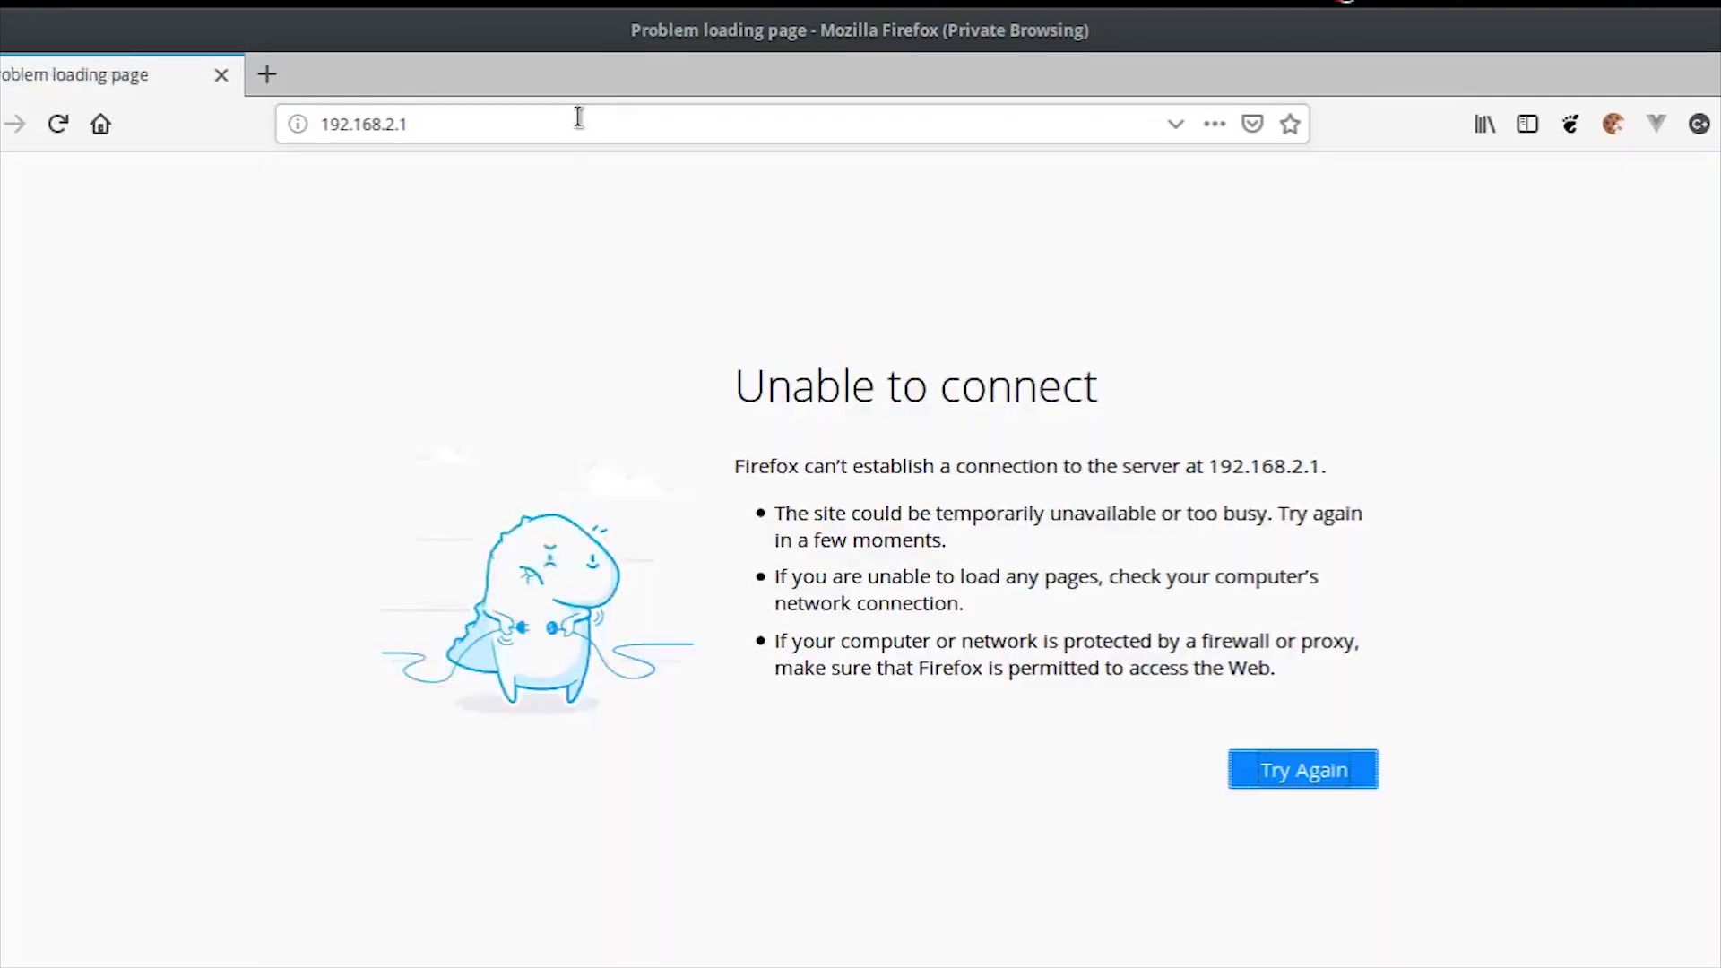
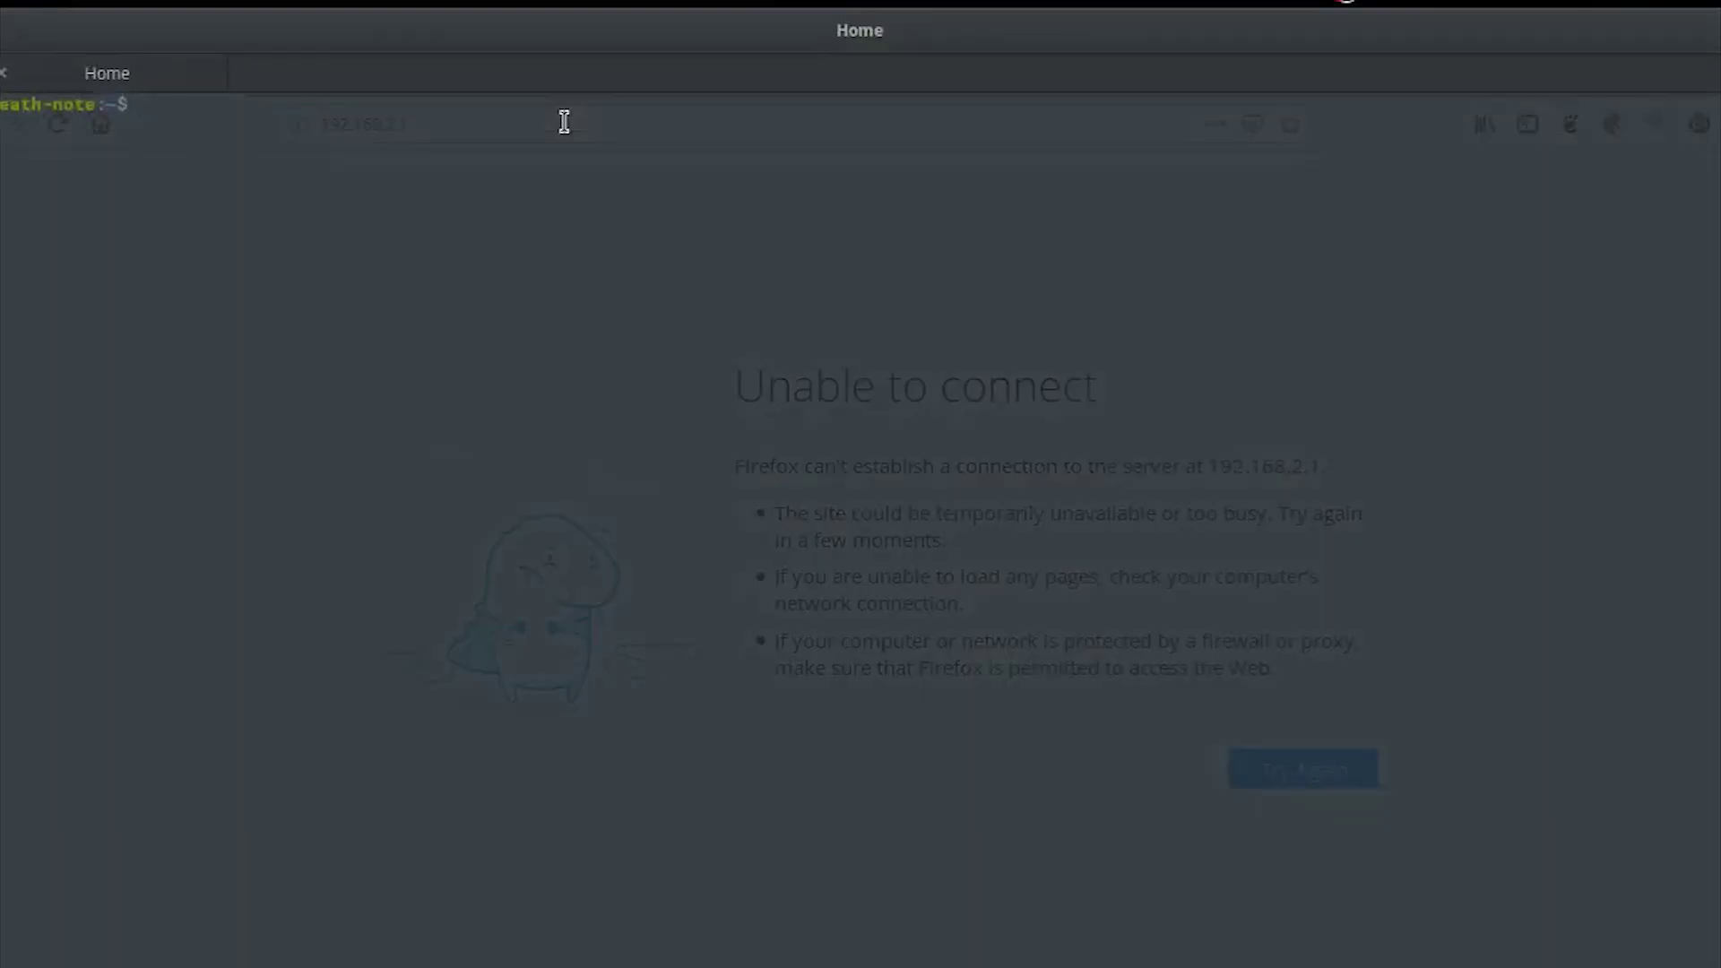
Step: Shrink the drop-down terminal and start pinging the router at 192.168.1.1
{"action": "left_click_drag", "start_coordinate": [568, 23], "coordinate": [663, 207]}
{"action": "type", "text": "ping 192.168.1.1"}
{"action": "key", "text": "Return"}
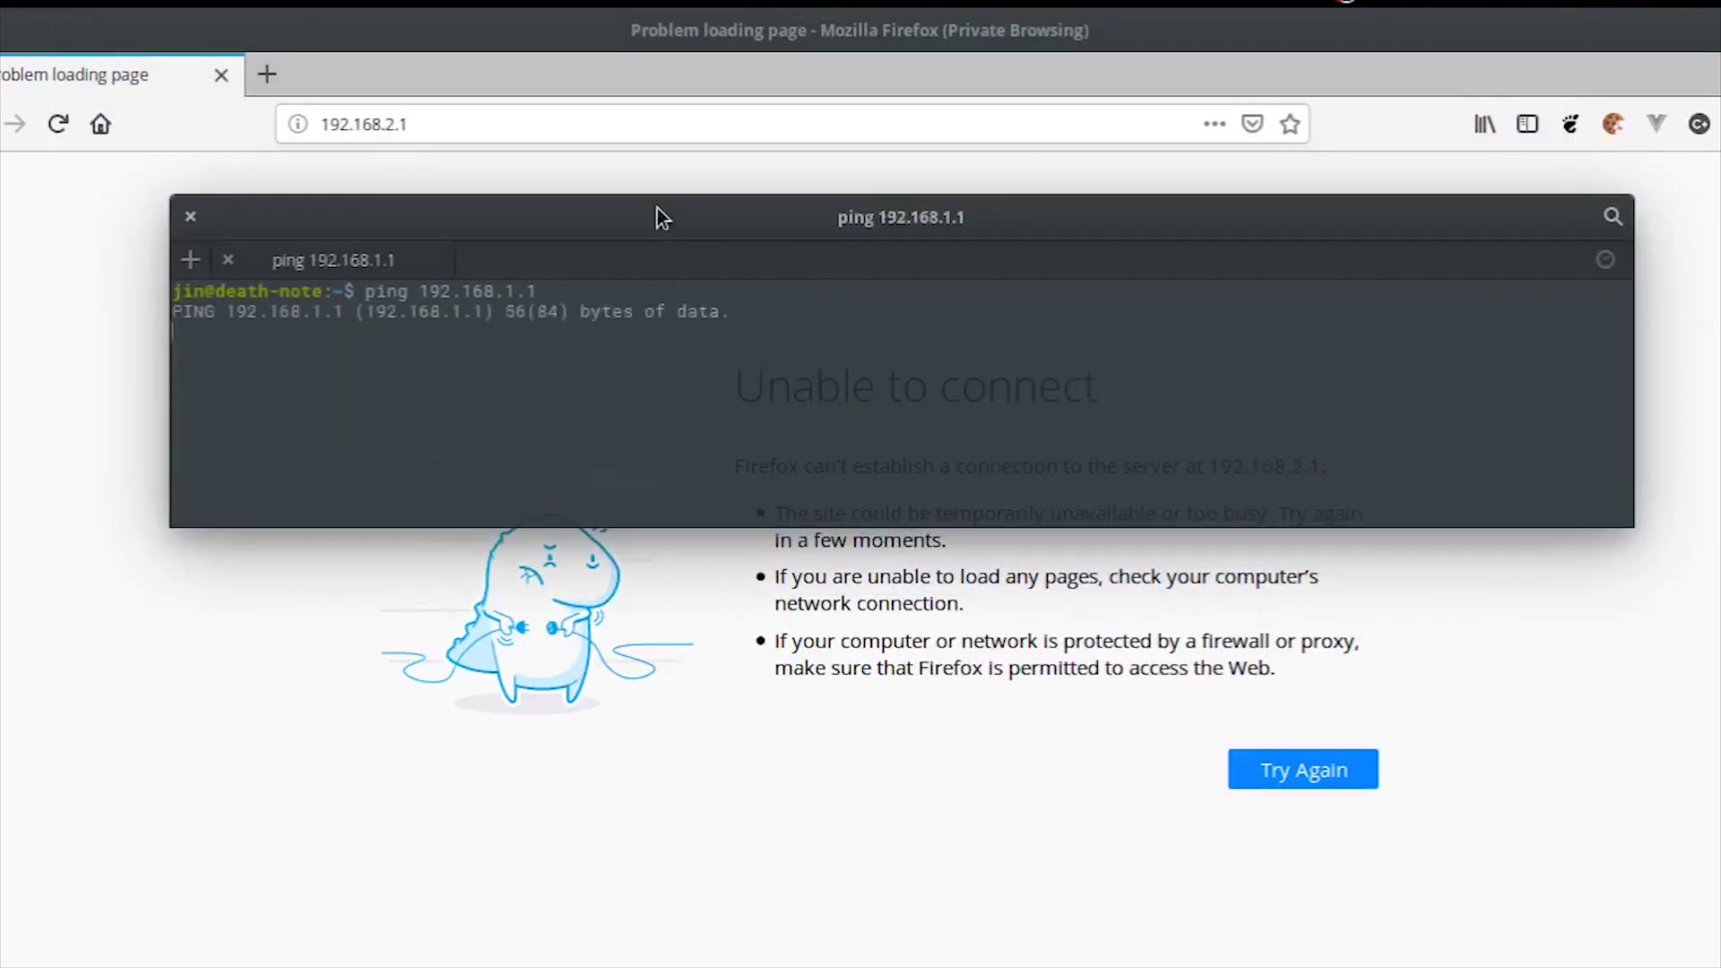
Step: Turn the Wired connection off and back on from the tray network menu
{"action": "left_click", "coordinate": [1513, 4]}
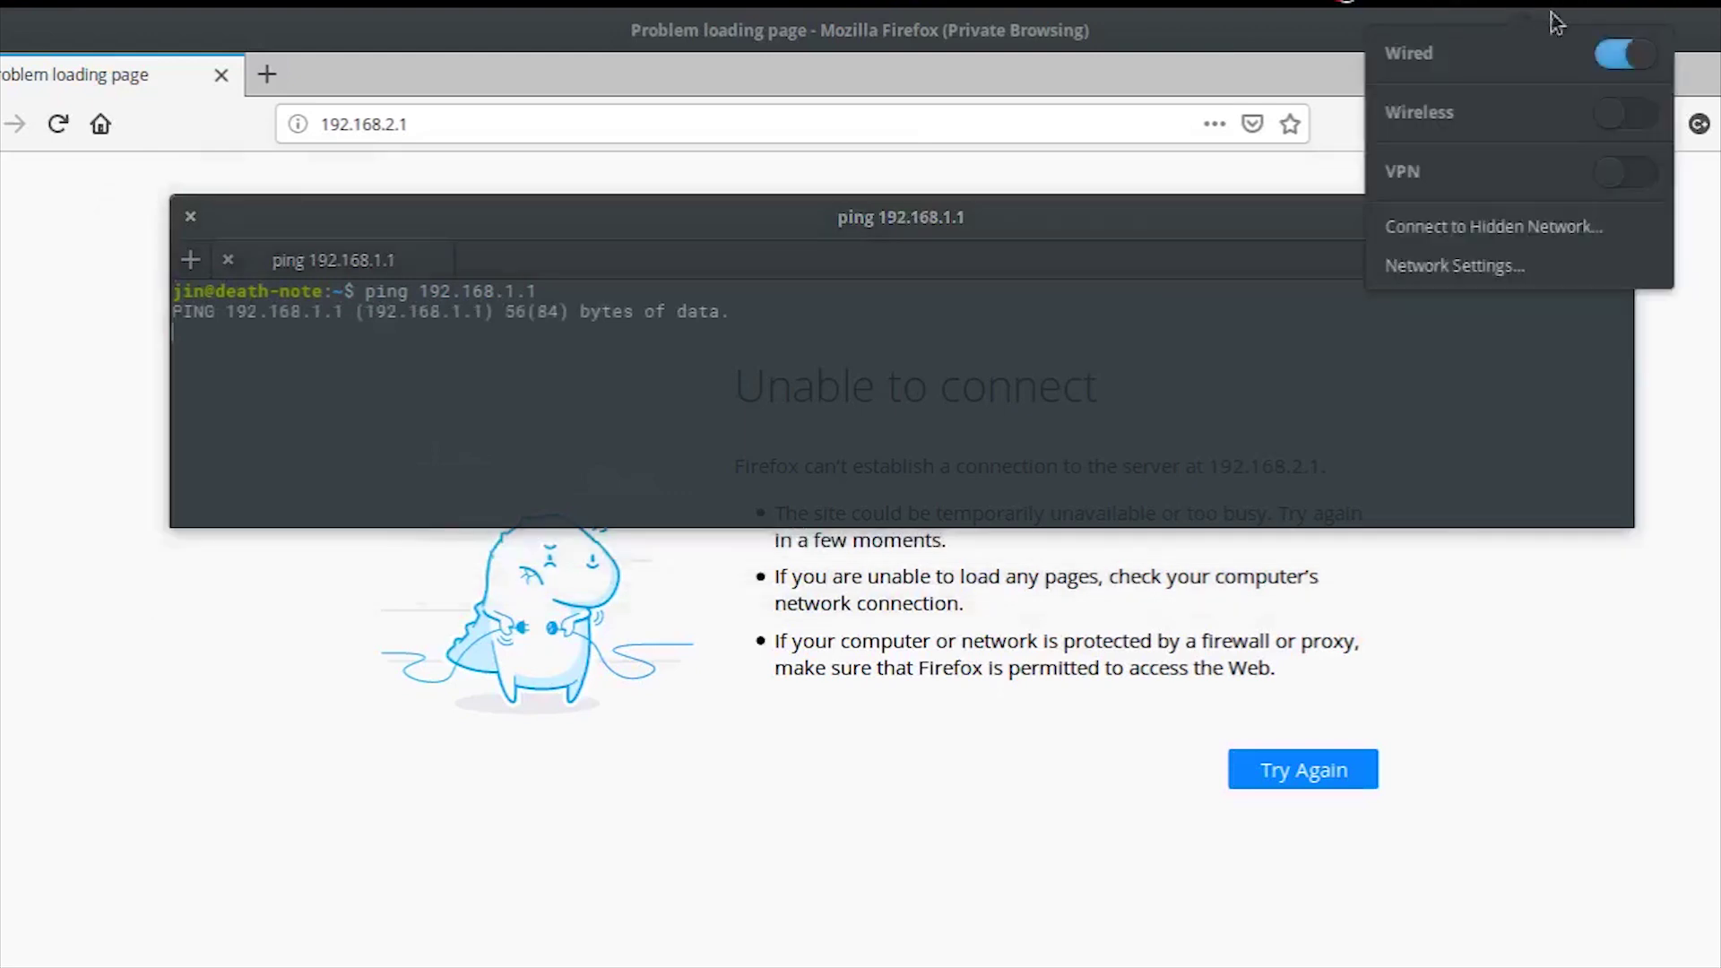
{"action": "left_click", "coordinate": [1636, 55]}
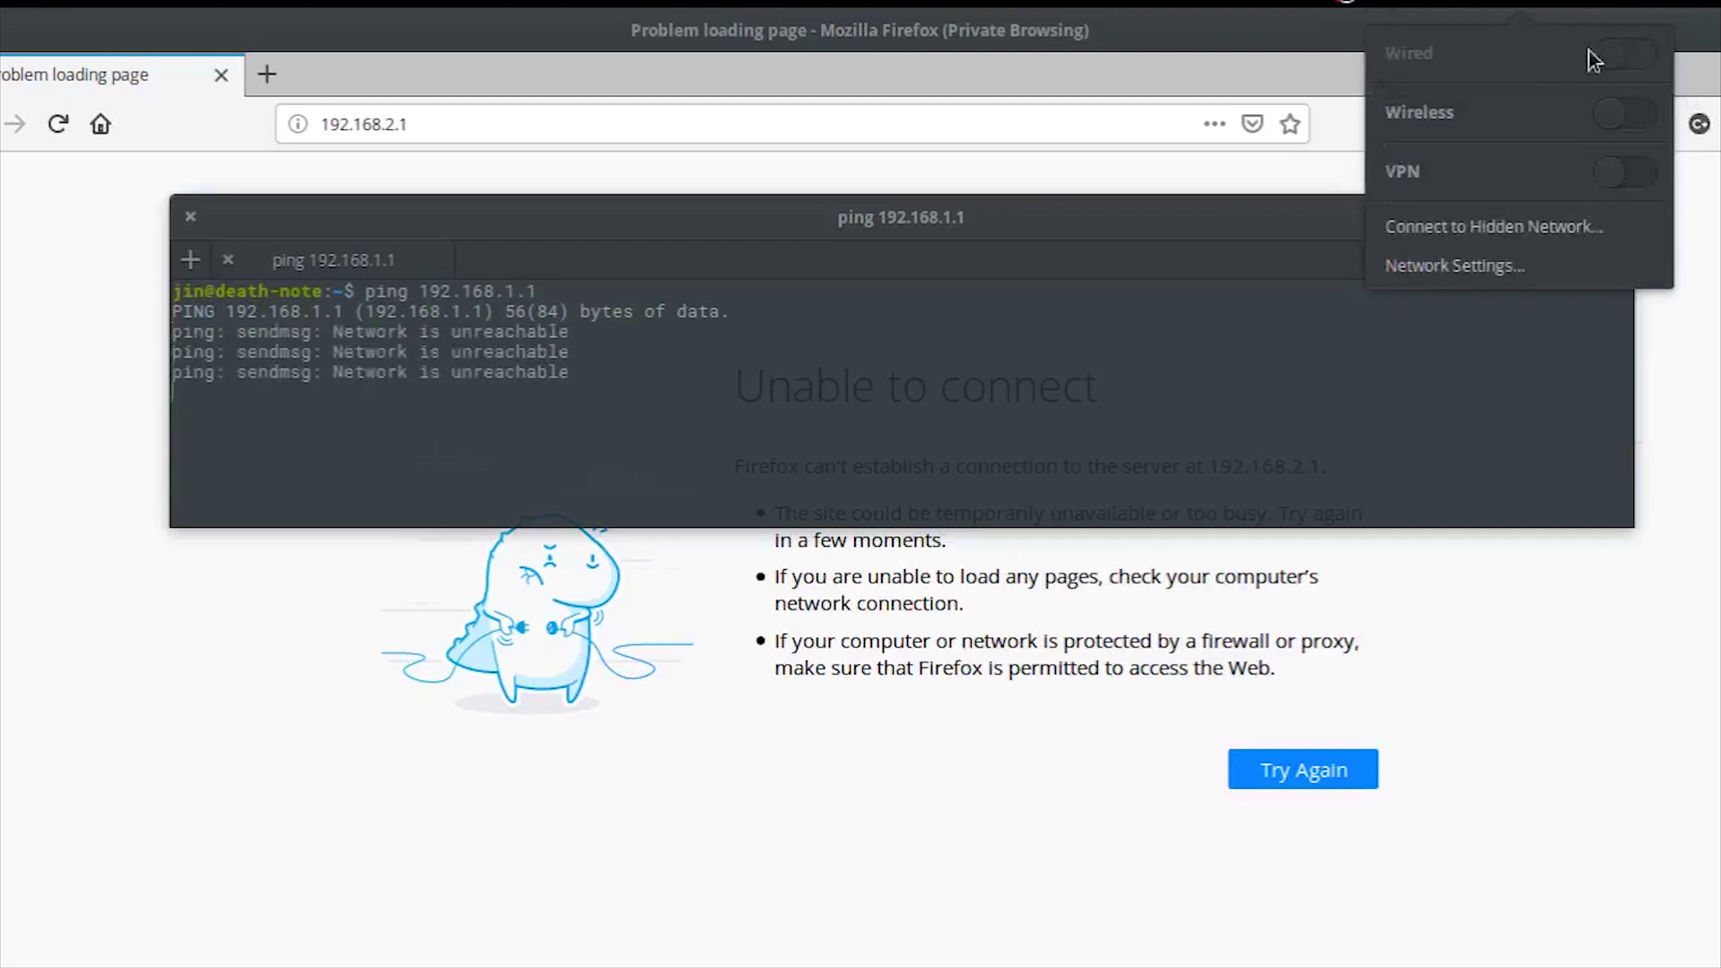
{"action": "left_click", "coordinate": [1621, 57]}
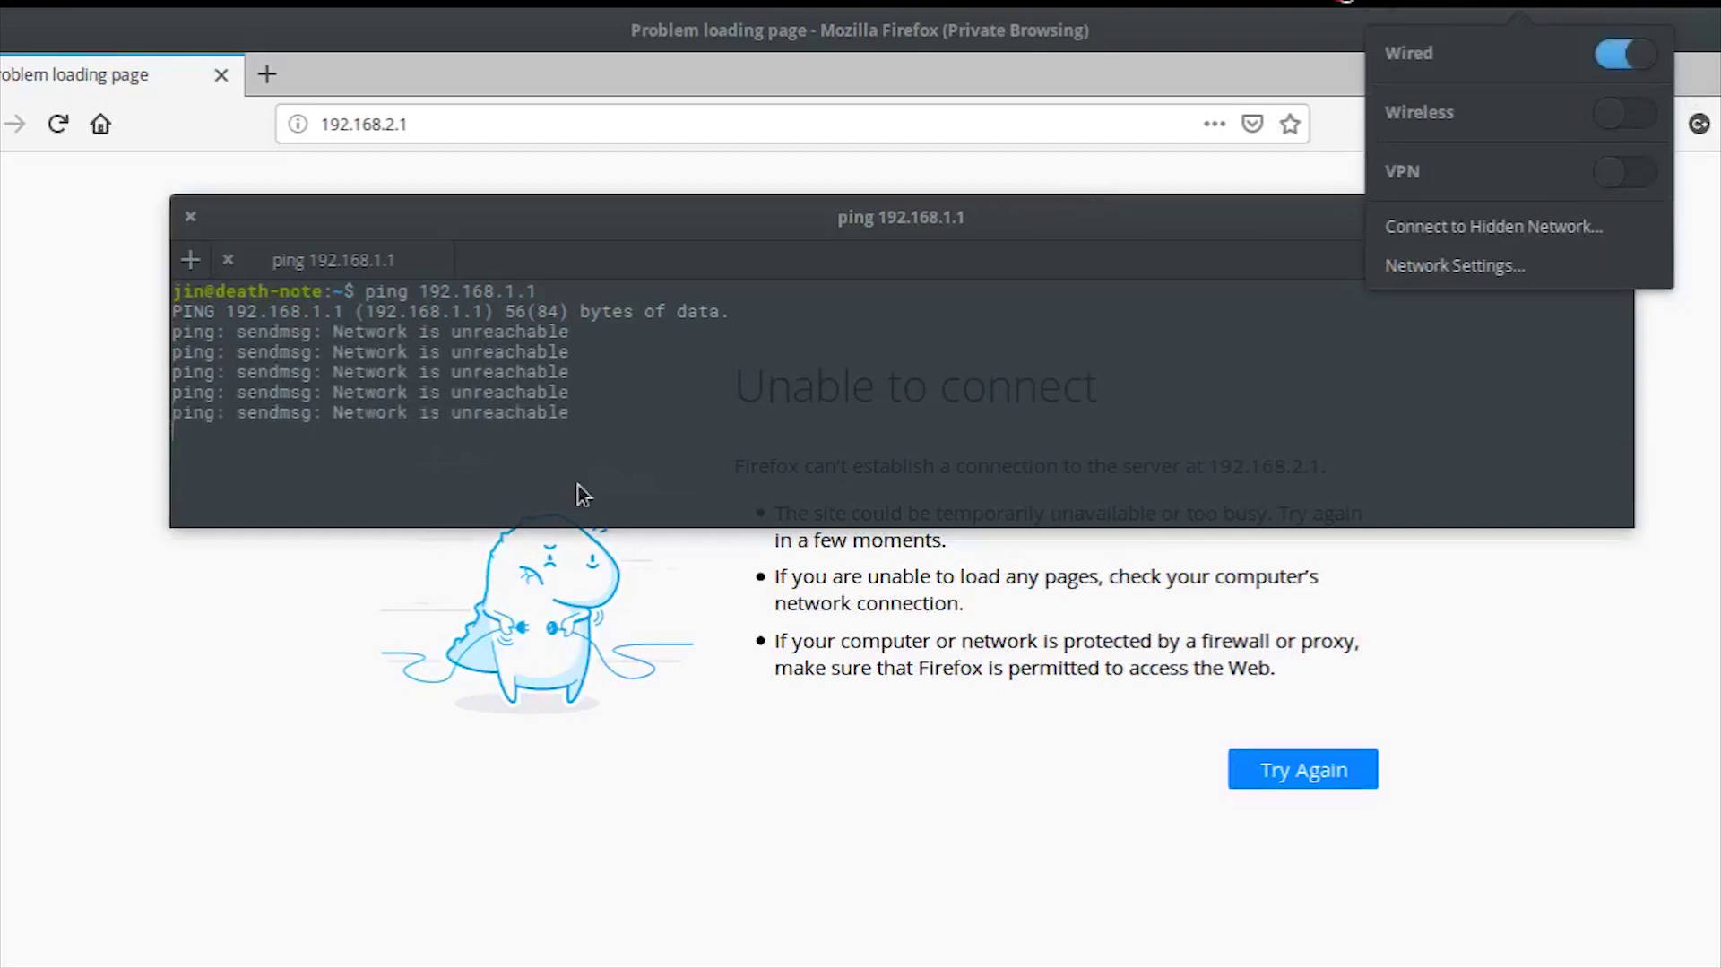
{"action": "left_click", "coordinate": [588, 409]}
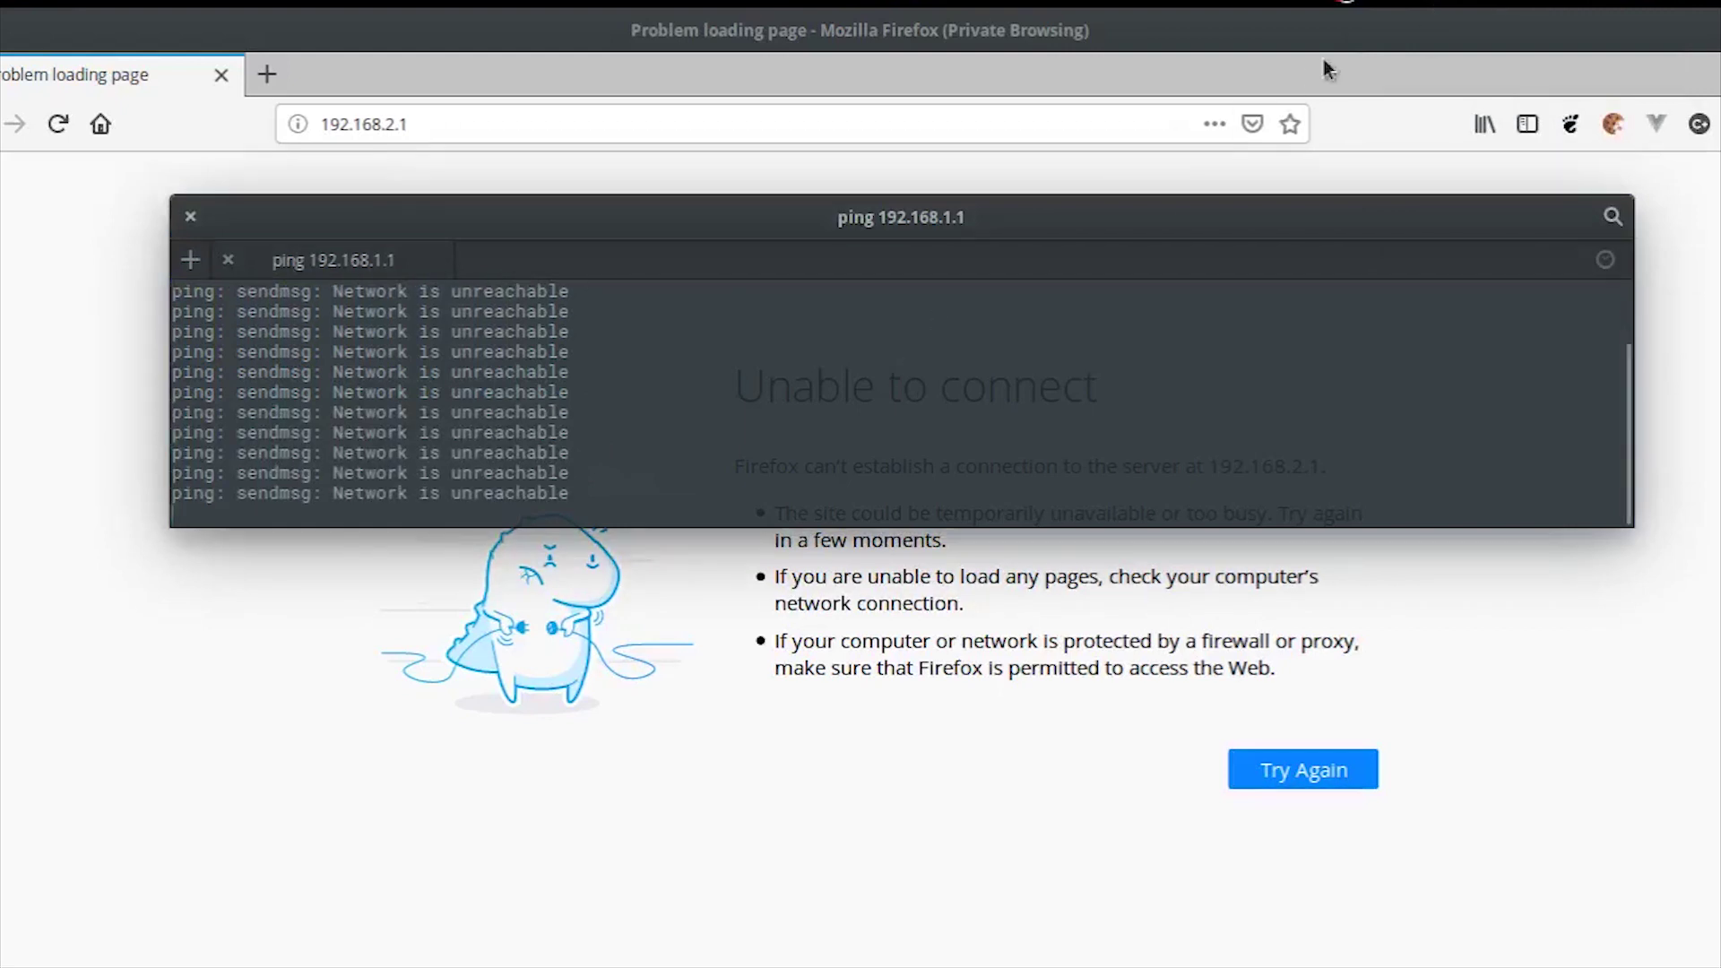
{"action": "left_click", "coordinate": [1470, 5]}
{"action": "left_click", "coordinate": [895, 354]}
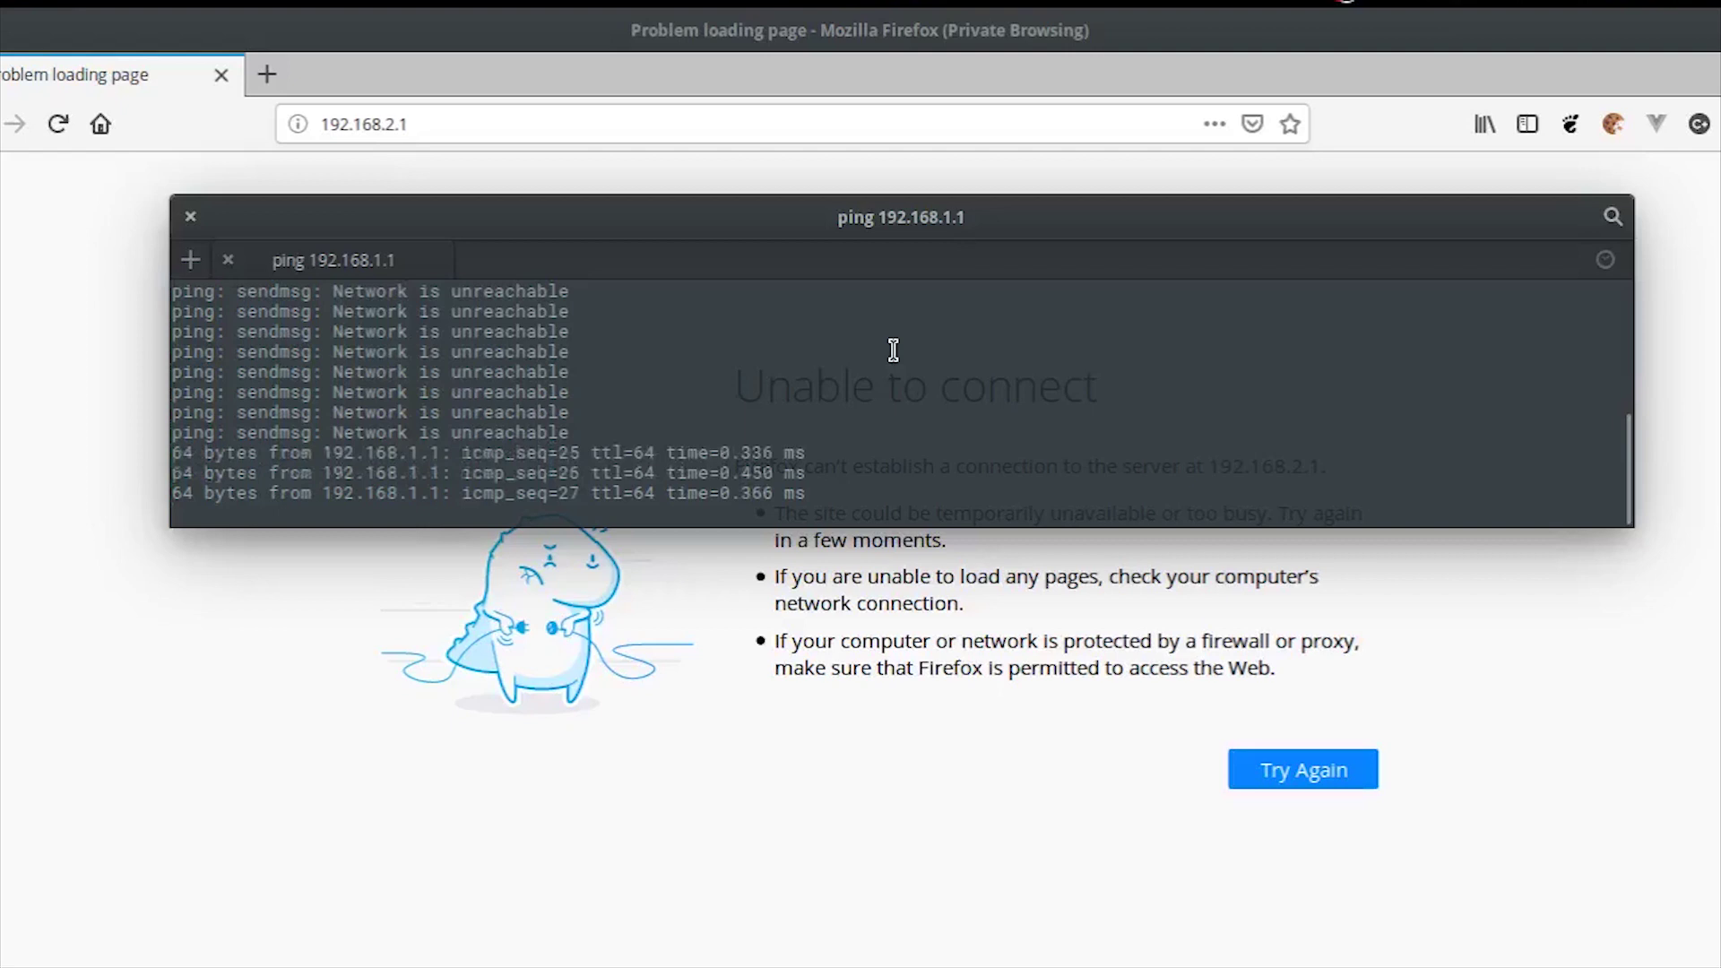
Step: Stop the ping (4 of 28 packets received) and select the address 192.168.1.1
{"action": "key", "text": "ctrl+c"}
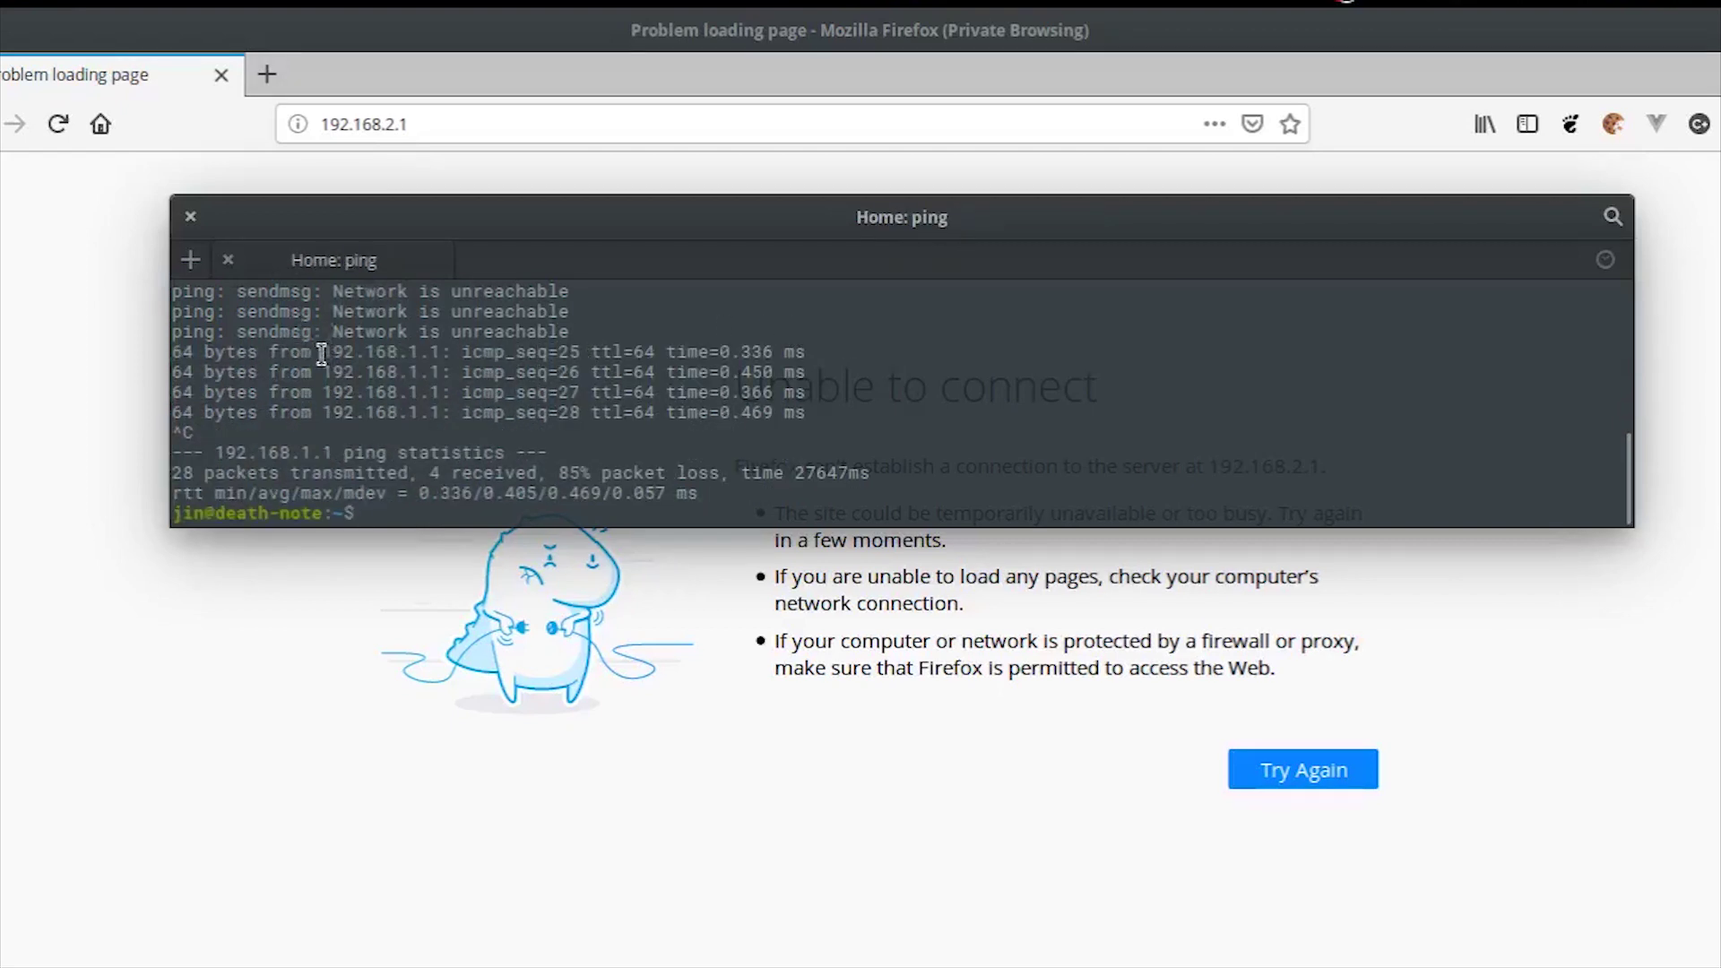
{"action": "left_click_drag", "start_coordinate": [324, 354], "coordinate": [446, 354]}
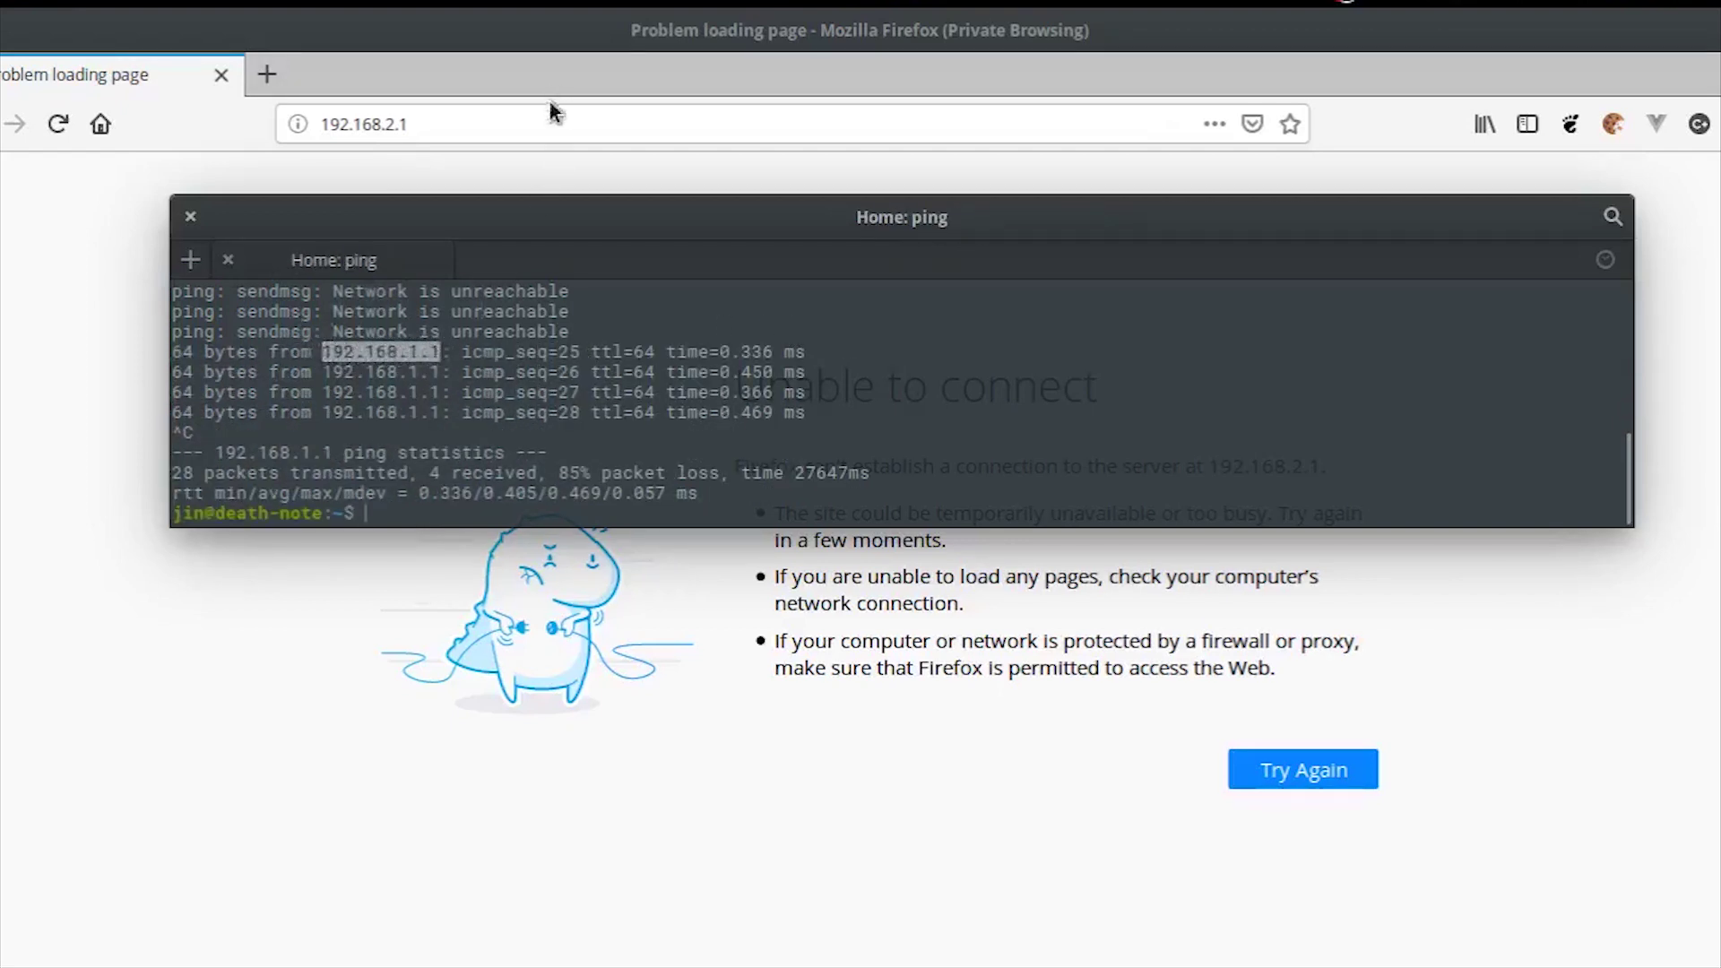
{"action": "left_click", "coordinate": [551, 123]}
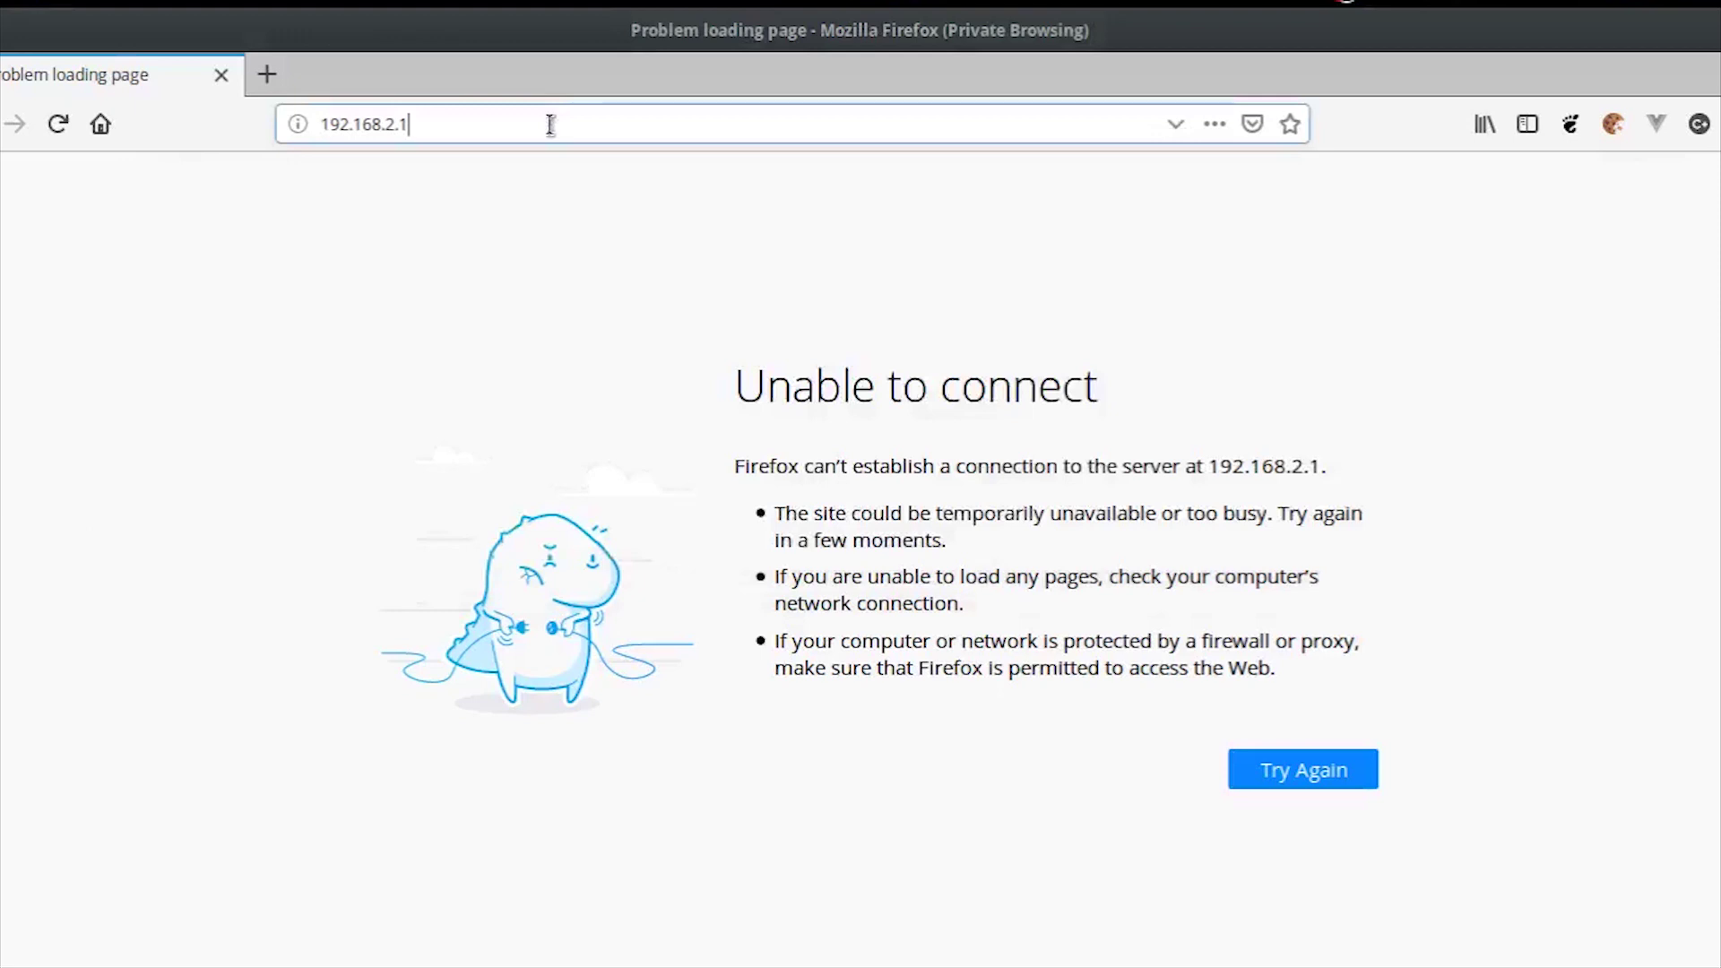
Step: Change the browser address to 192.168.1.1 and load the router's page
{"action": "key", "text": "BackSpace"}
{"action": "key", "text": "BackSpace"}
{"action": "key", "text": "BackSpace"}
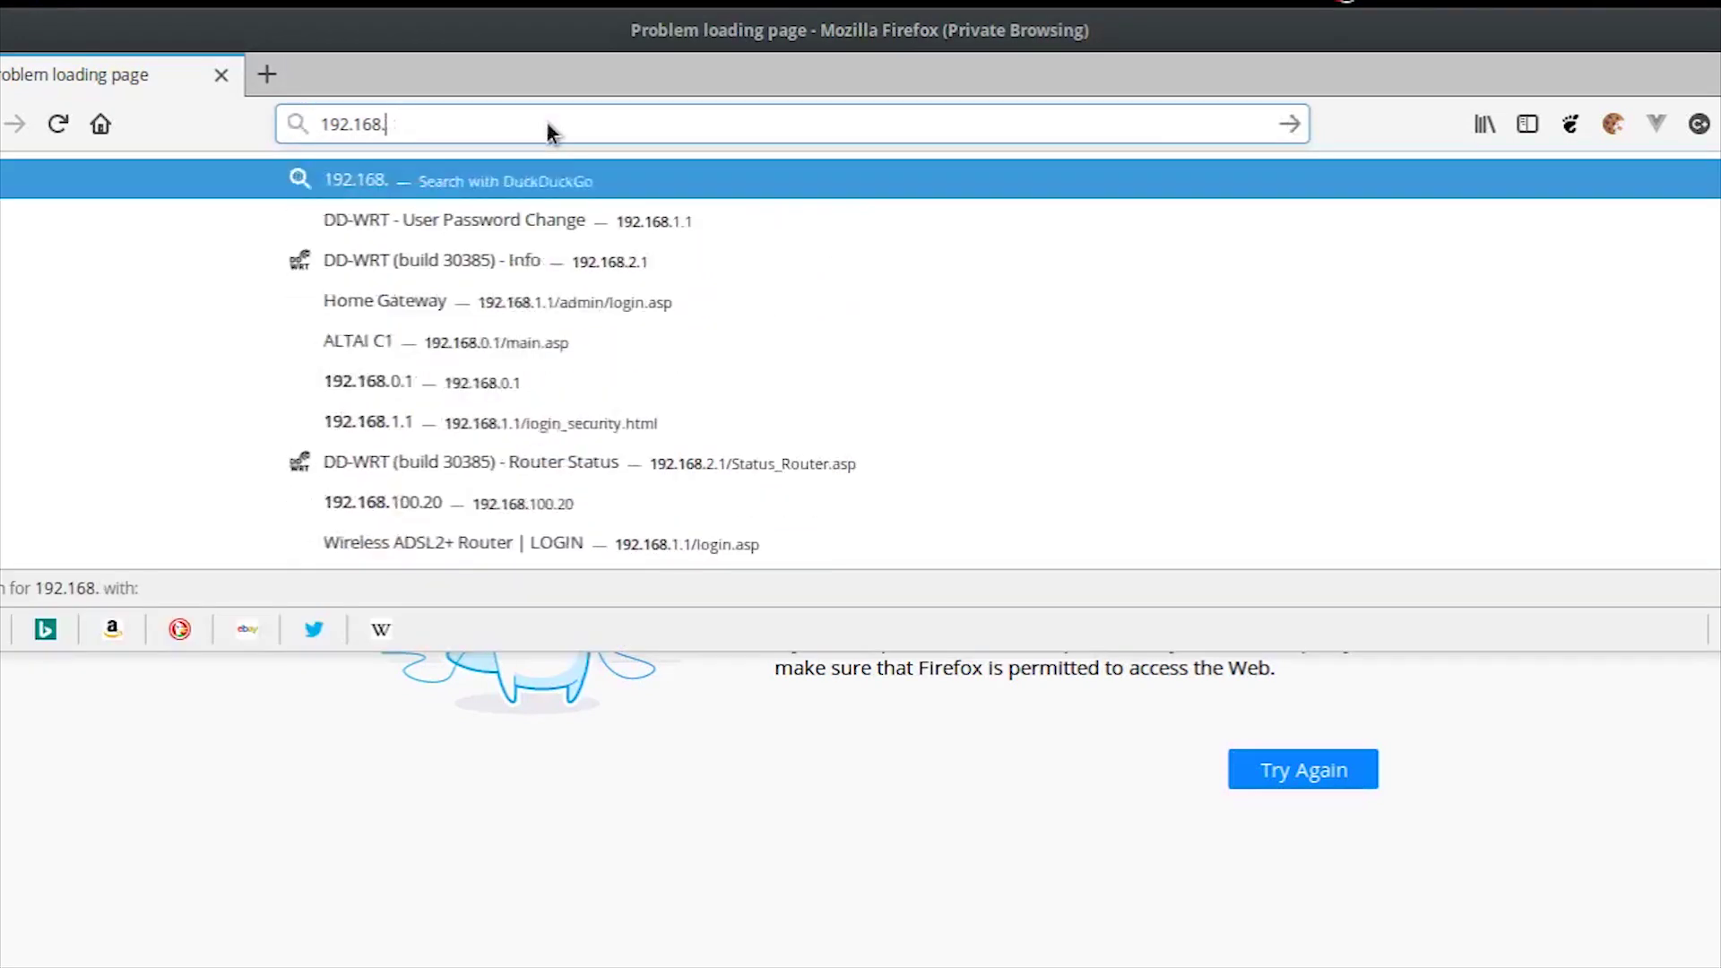
{"action": "type", "text": "1.1/"}
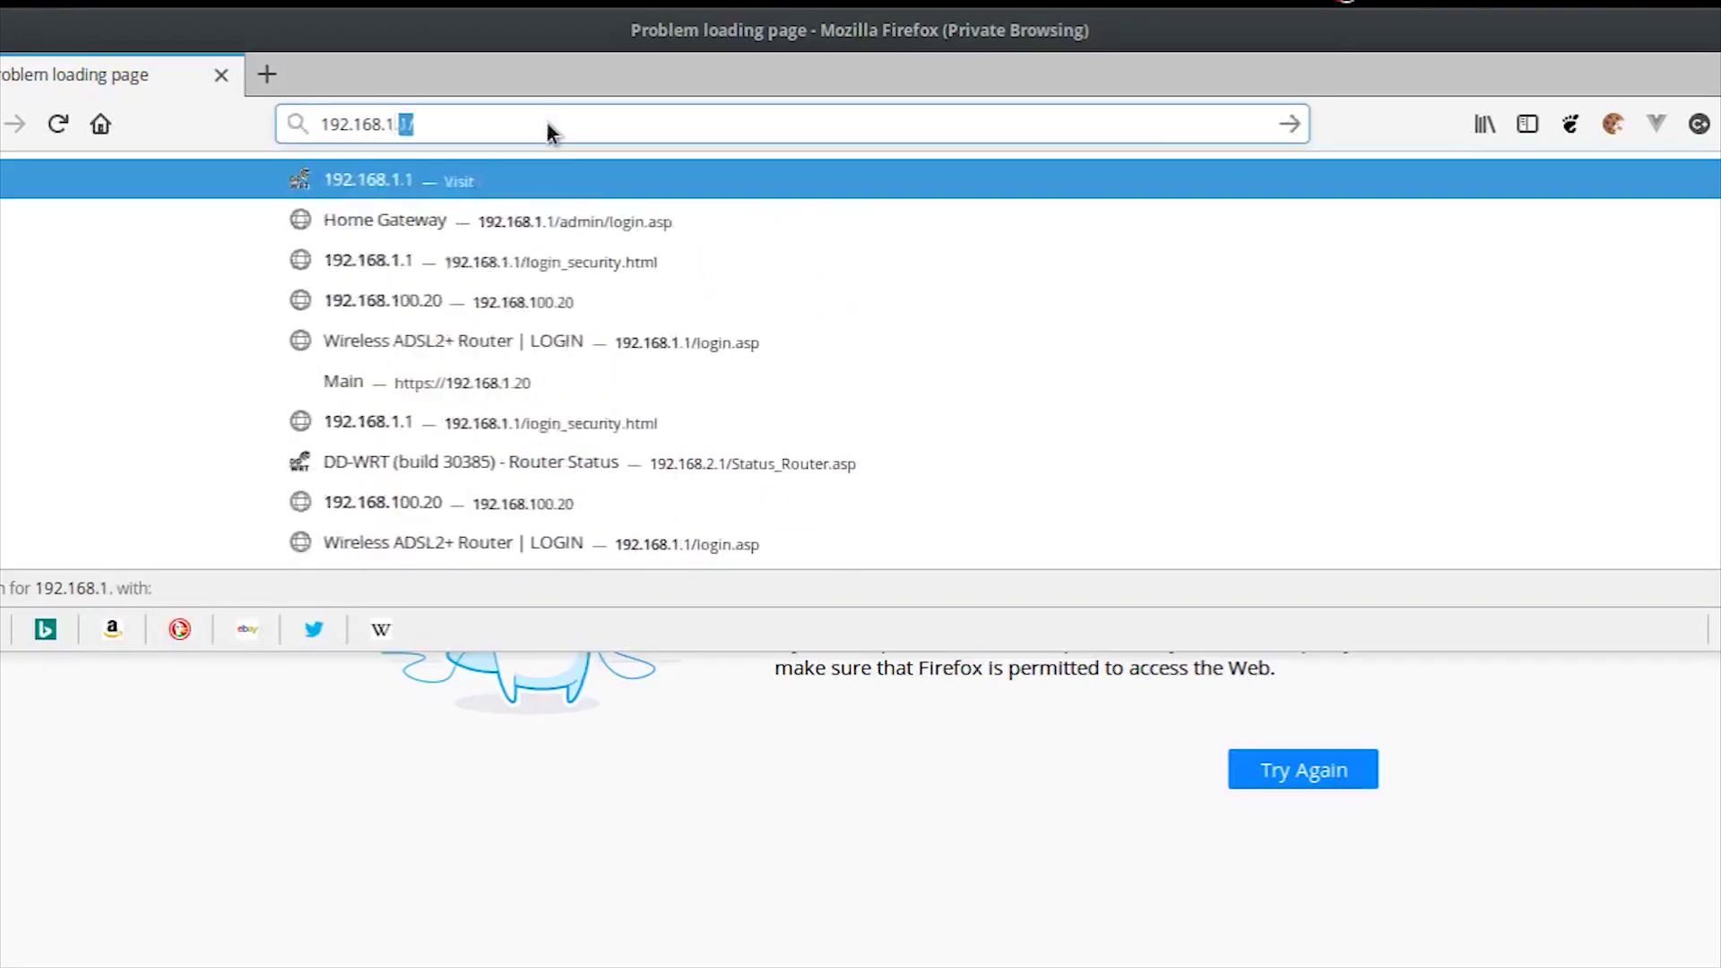
{"action": "key", "text": "Return"}
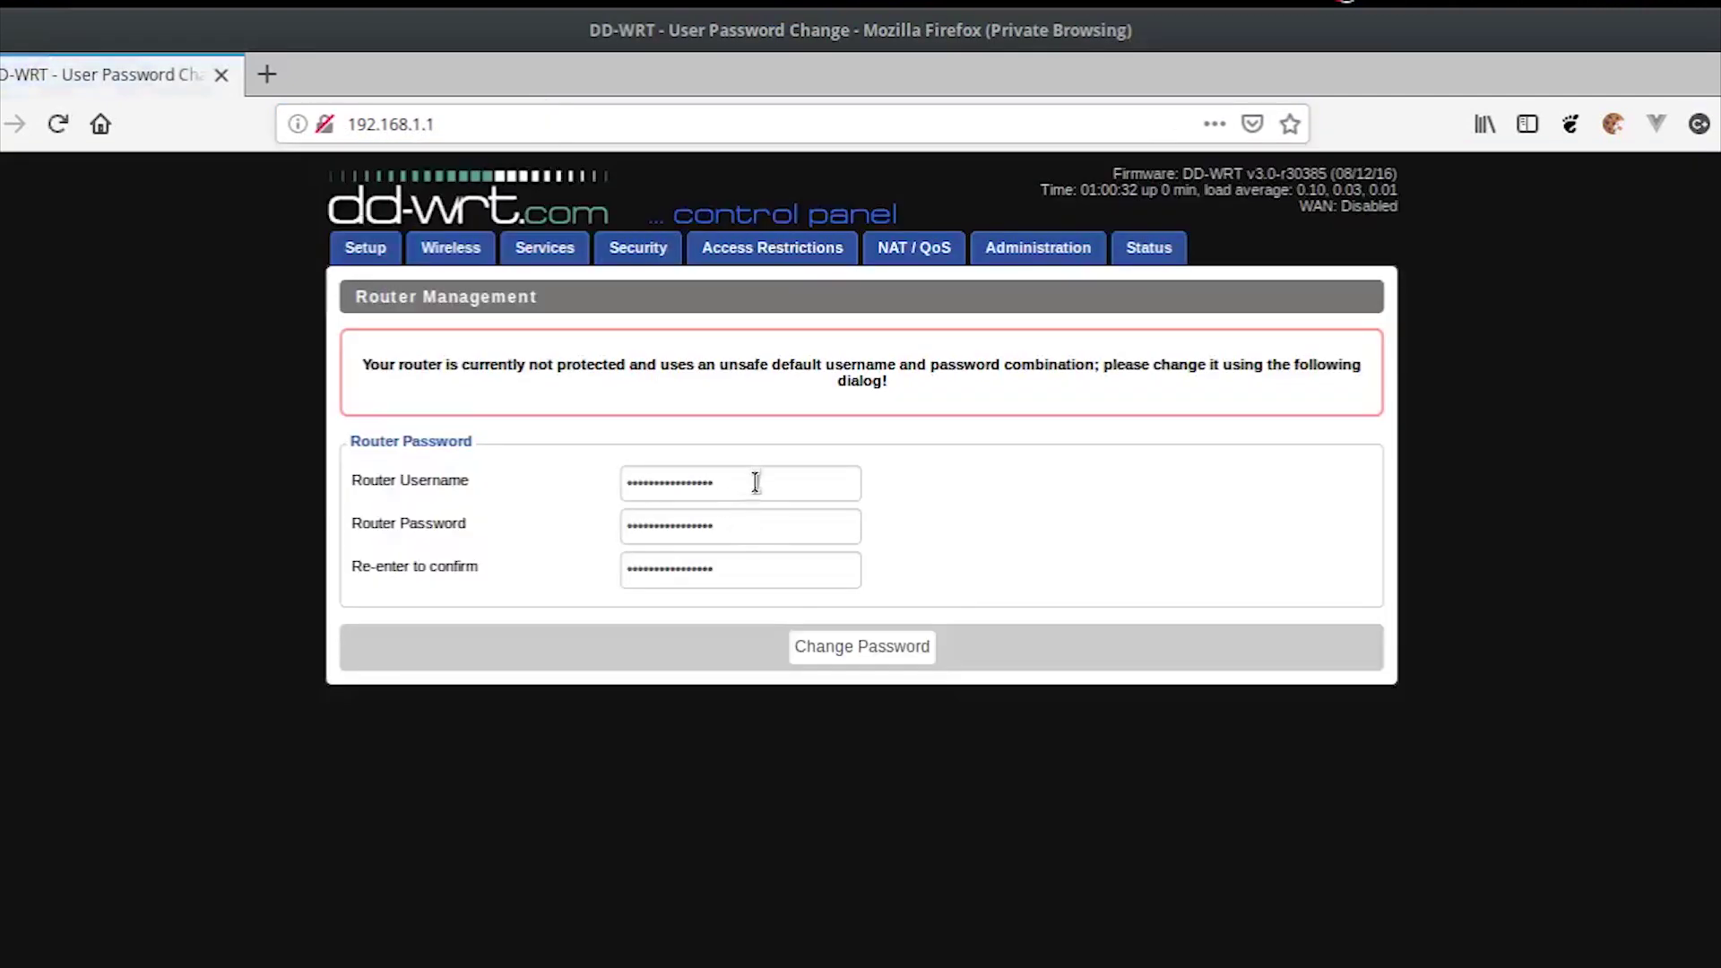
Step: Replace the default router login with a new username and confirmed password, and save
{"action": "left_click_drag", "start_coordinate": [755, 482], "coordinate": [561, 485]}
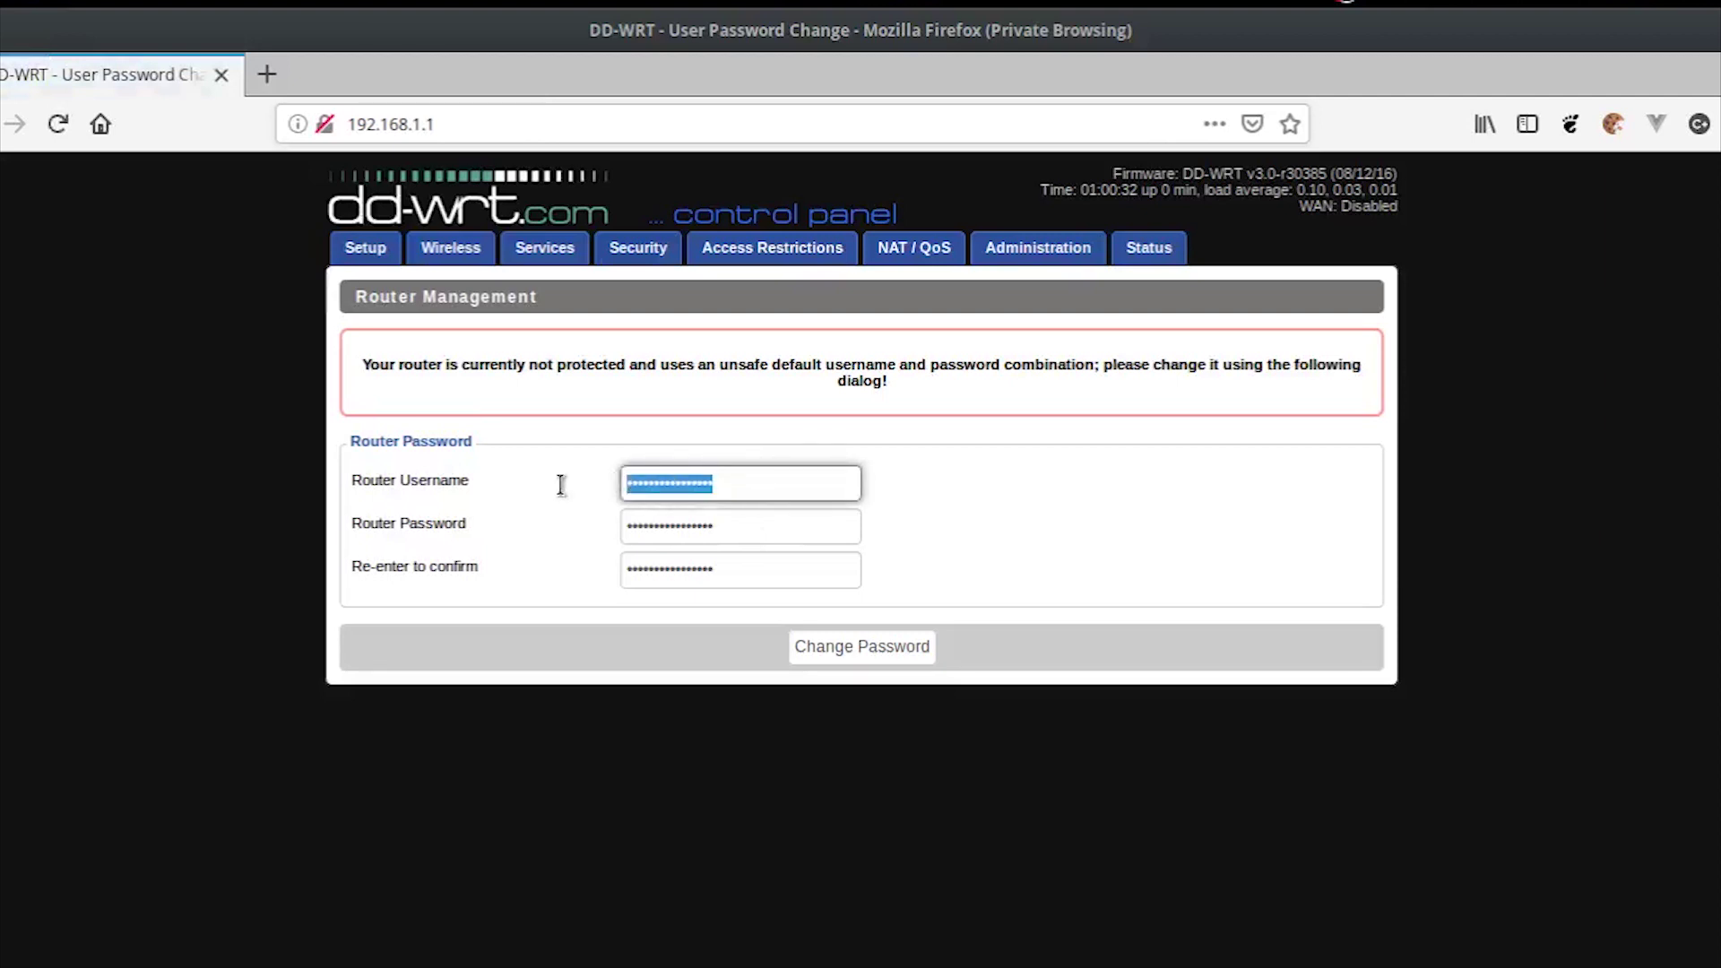
{"action": "type", "text": "root"}
{"action": "key", "text": "Tab"}
{"action": "type", "text": "root"}
{"action": "key", "text": "Tab"}
{"action": "type", "text": "root"}
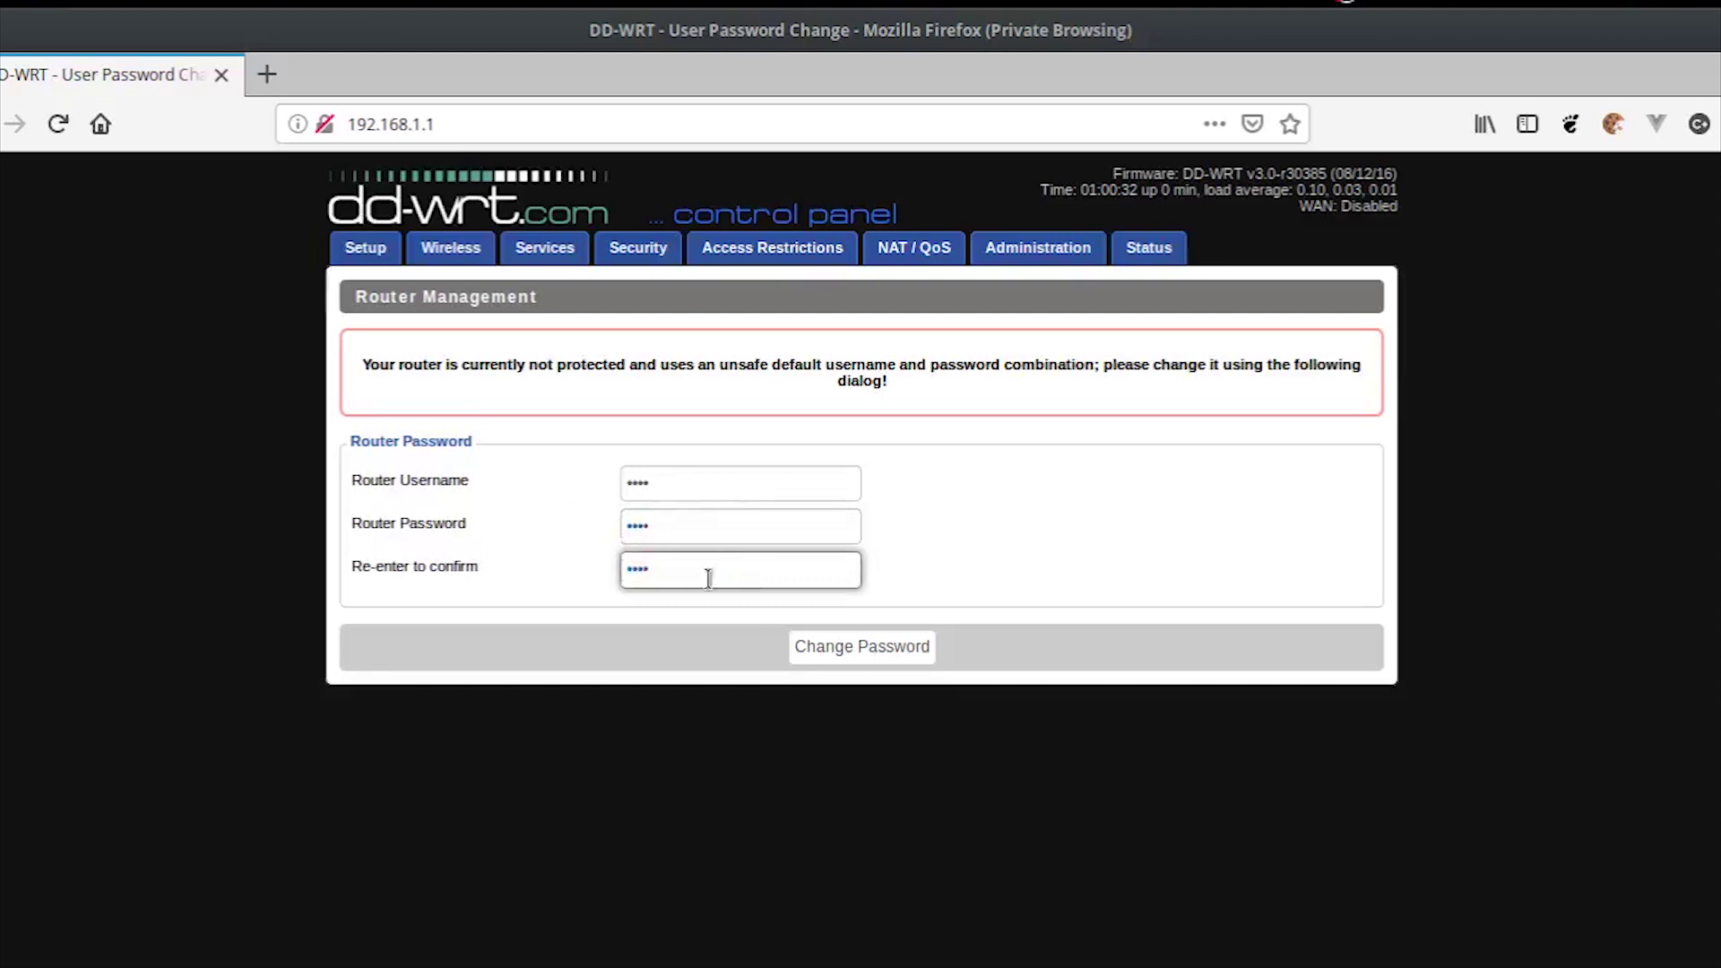
{"action": "left_click", "coordinate": [812, 644]}
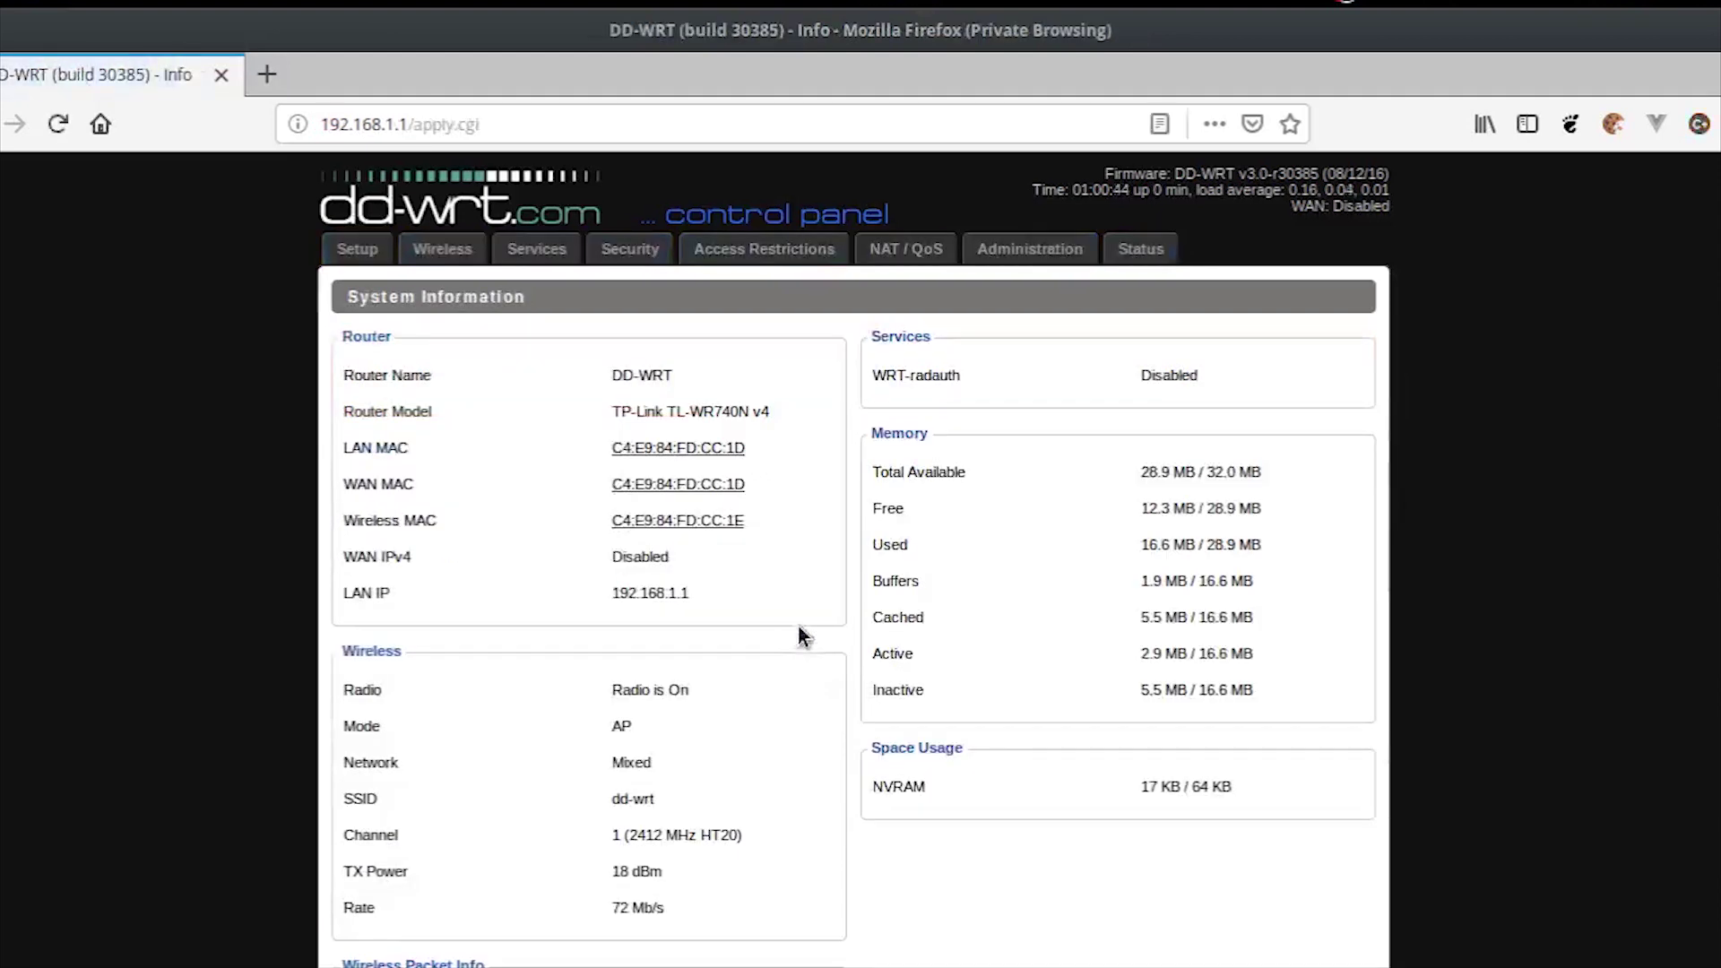
{"action": "left_click", "coordinate": [445, 251]}
Step: Authenticate, view Status > Wireless, and run a Site Survey listing five neighbouring networks
{"action": "left_click", "coordinate": [1228, 604]}
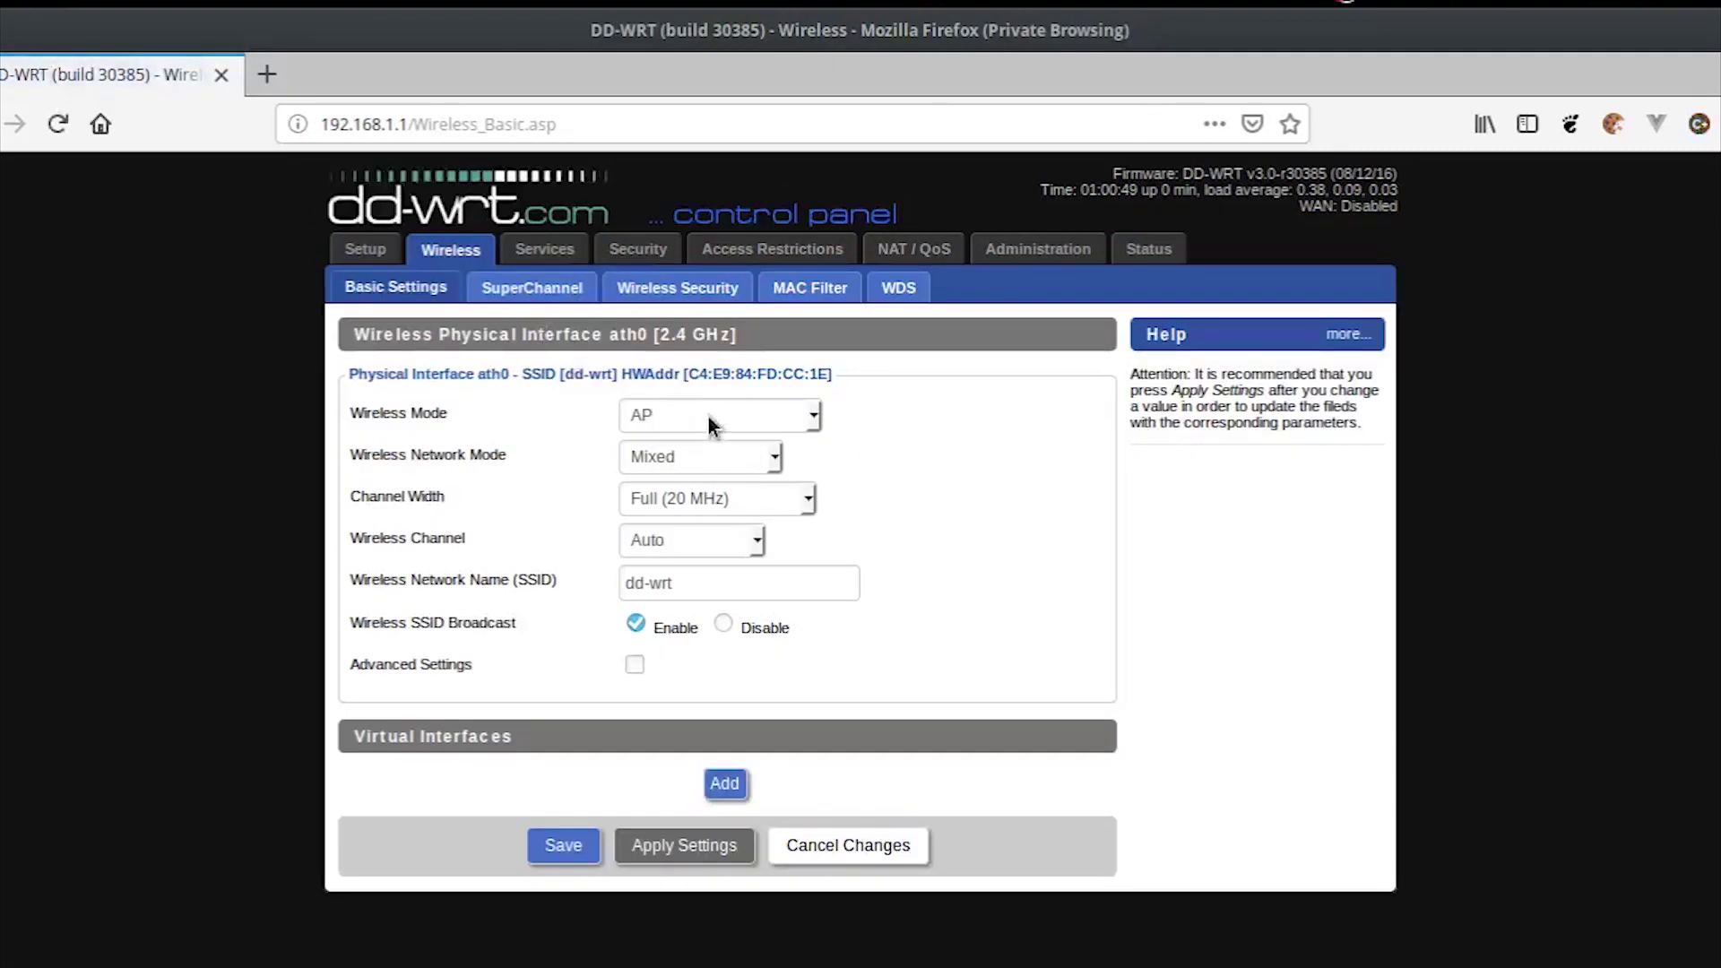
{"action": "left_click", "coordinate": [1148, 254]}
{"action": "scroll", "coordinate": [644, 629], "scroll_direction": "down", "scroll_amount": 5}
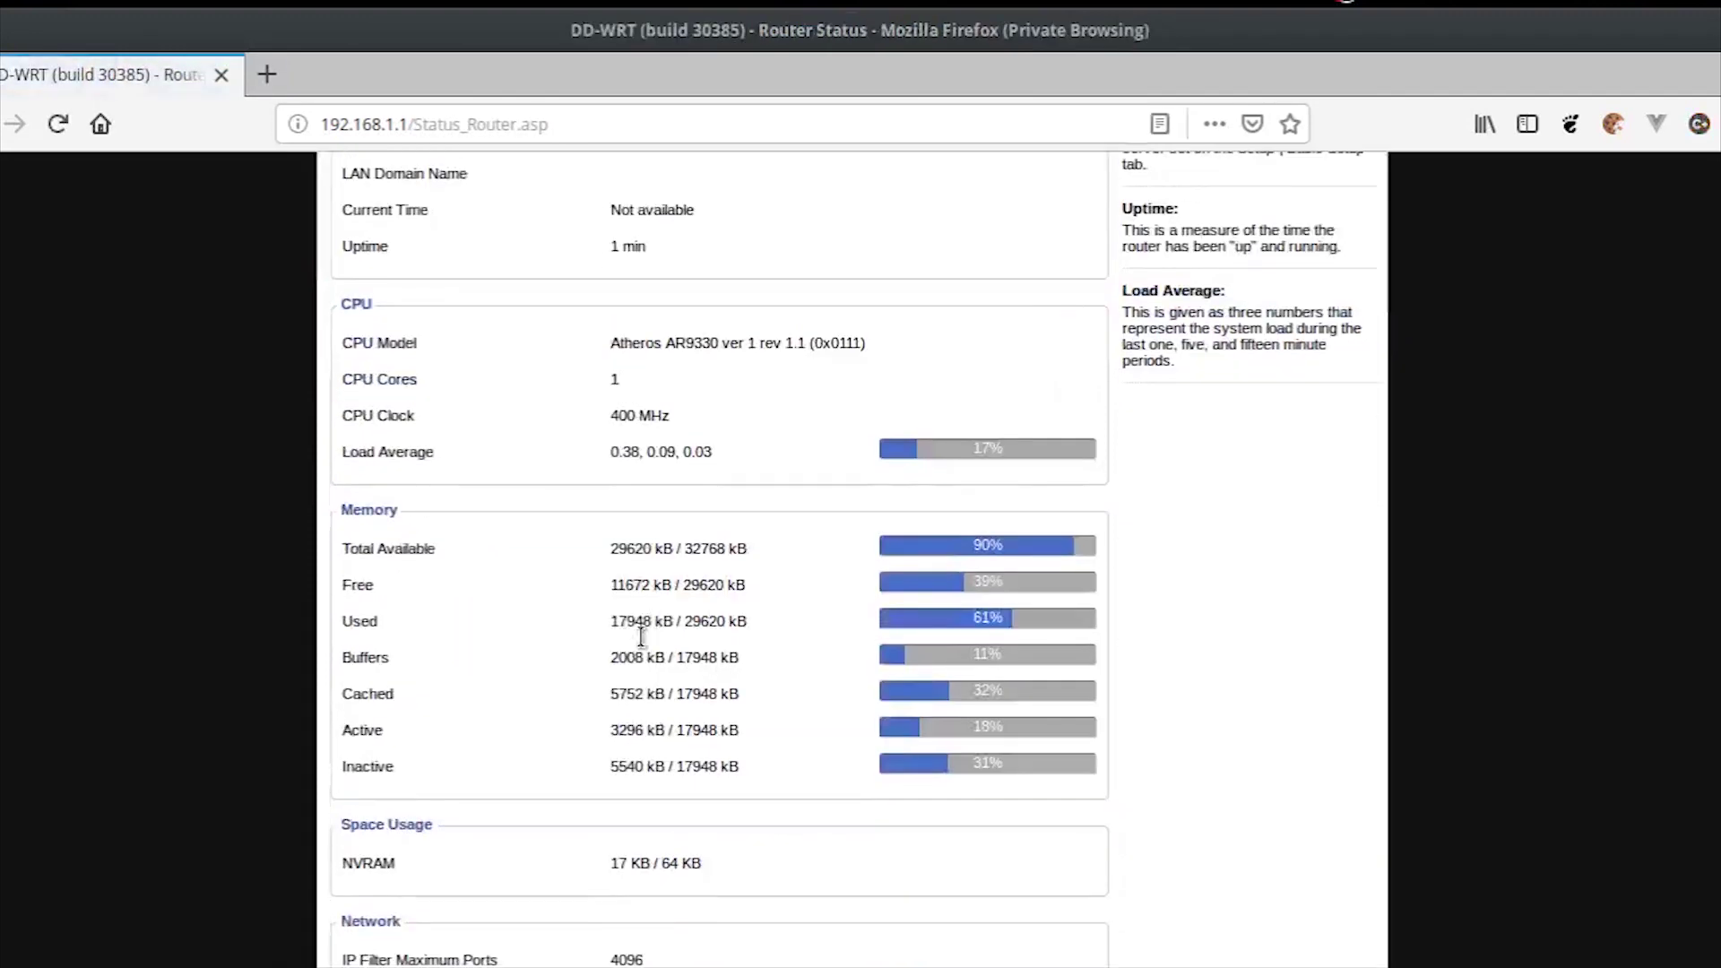
{"action": "scroll", "coordinate": [642, 635], "scroll_direction": "up", "scroll_amount": 6}
{"action": "left_click", "coordinate": [585, 289]}
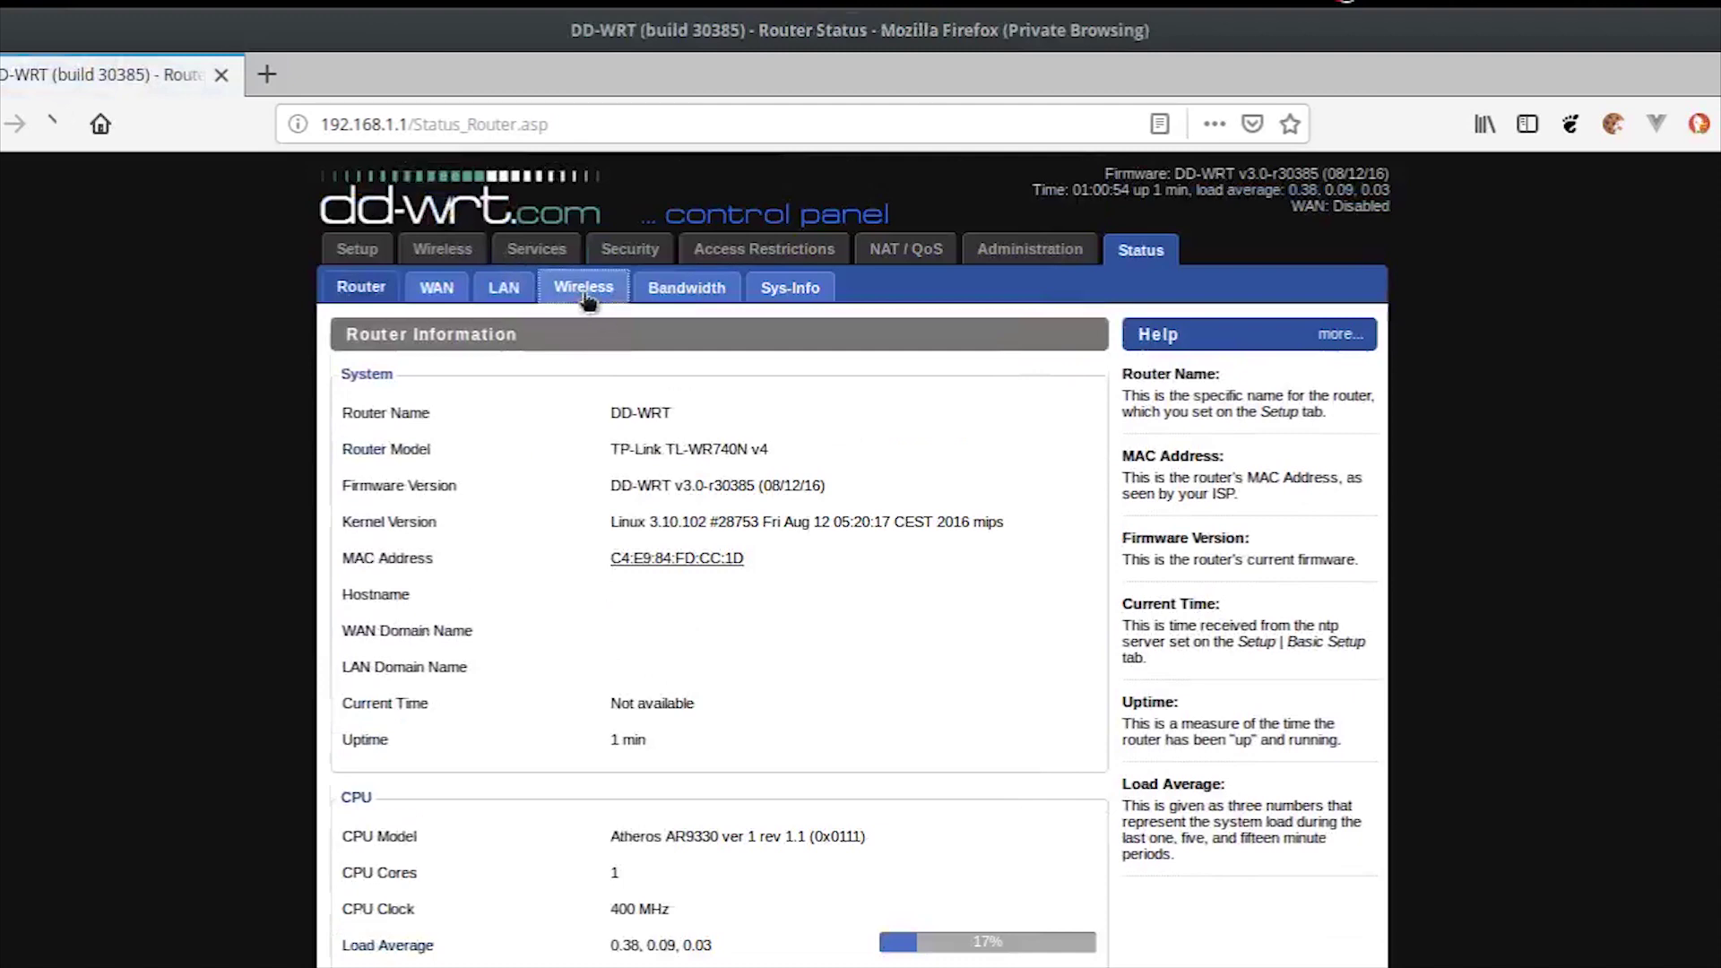
{"action": "scroll", "coordinate": [633, 630], "scroll_direction": "down", "scroll_amount": 4}
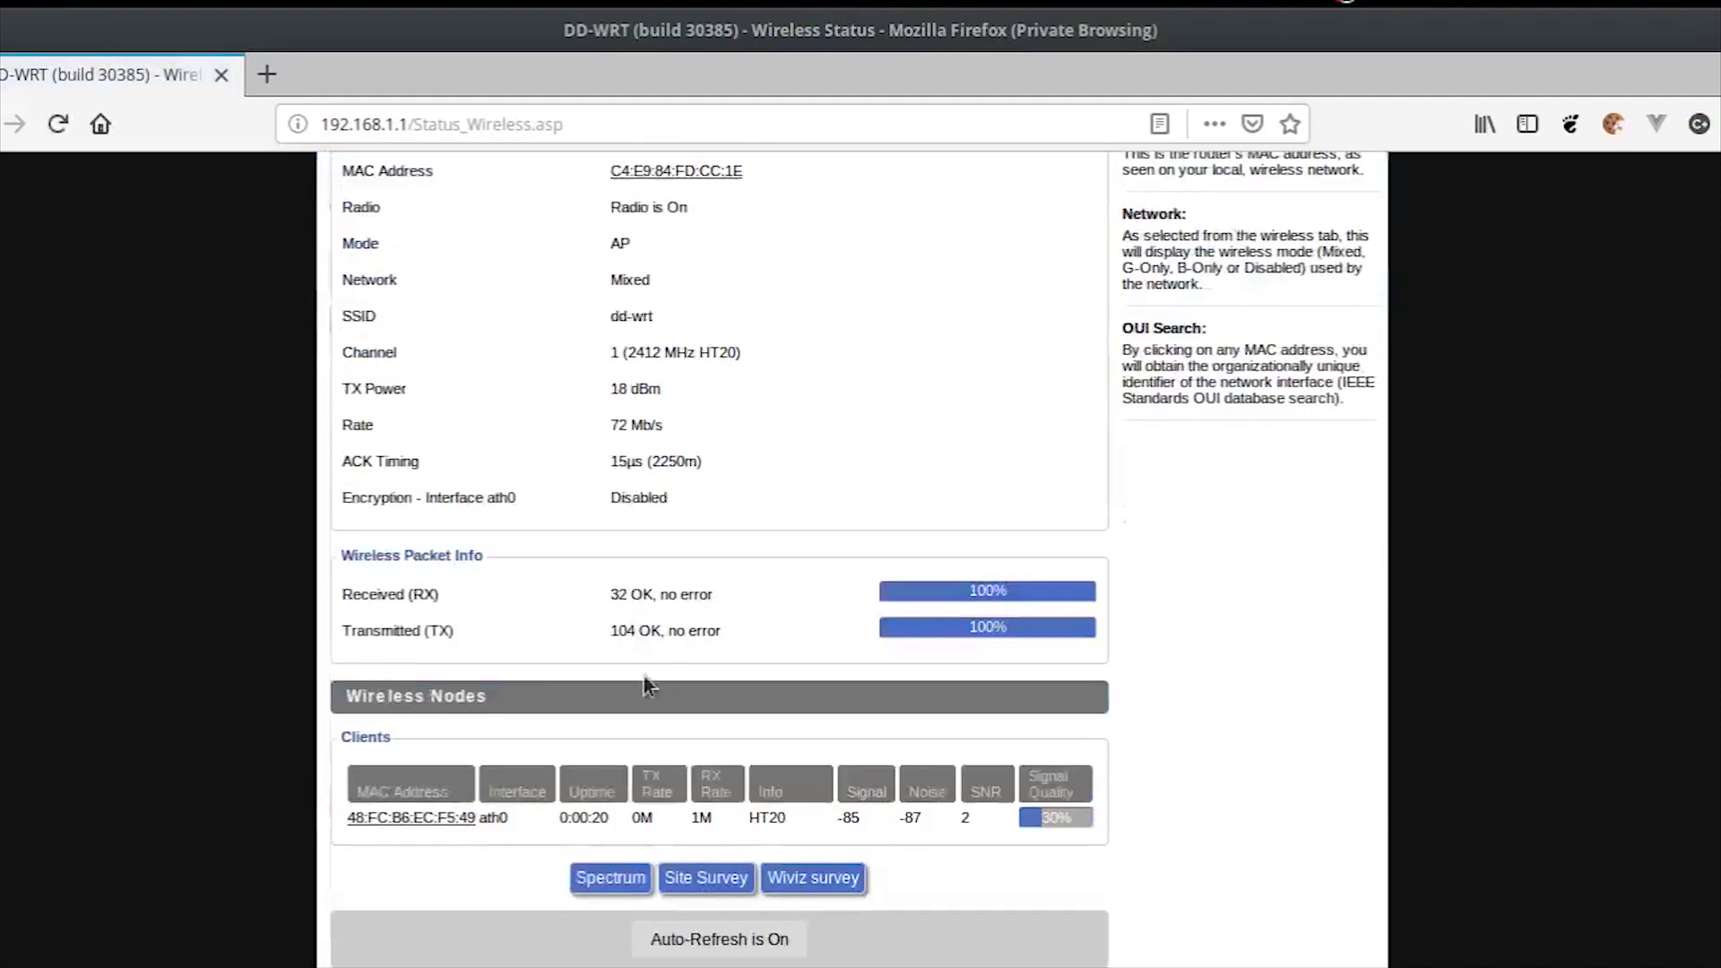
{"action": "left_click", "coordinate": [702, 873]}
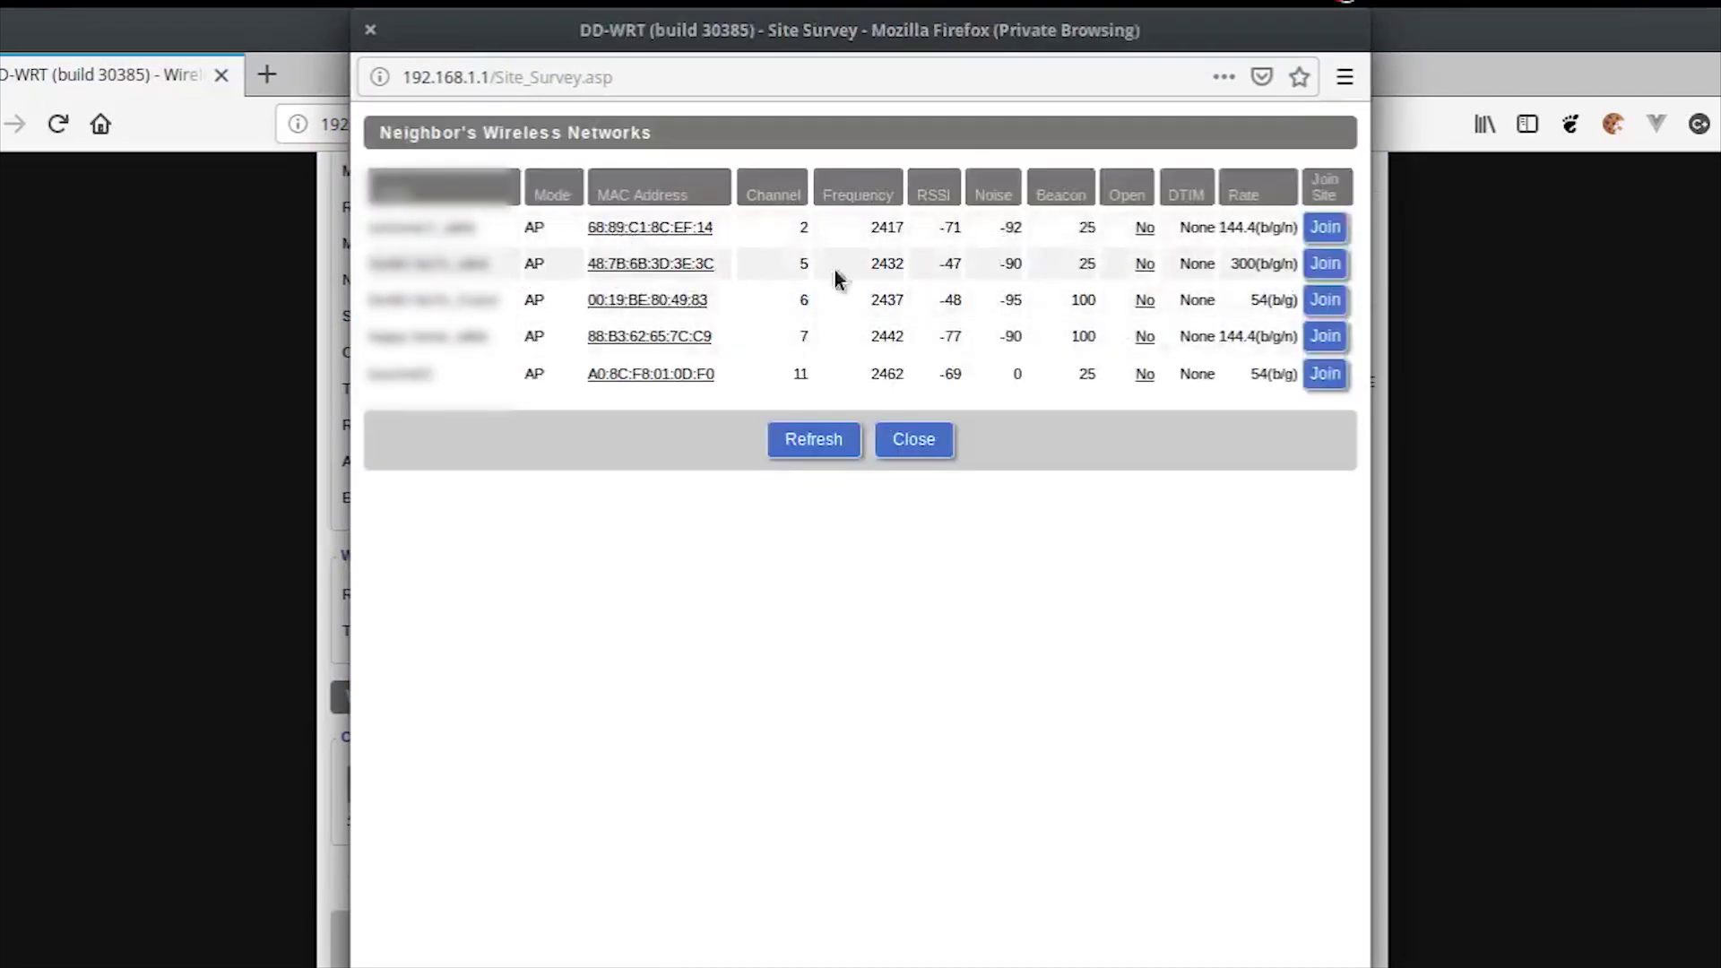
Step: Join the second surveyed network, on channel 5, and continue past the confirmation
{"action": "left_click", "coordinate": [1317, 267]}
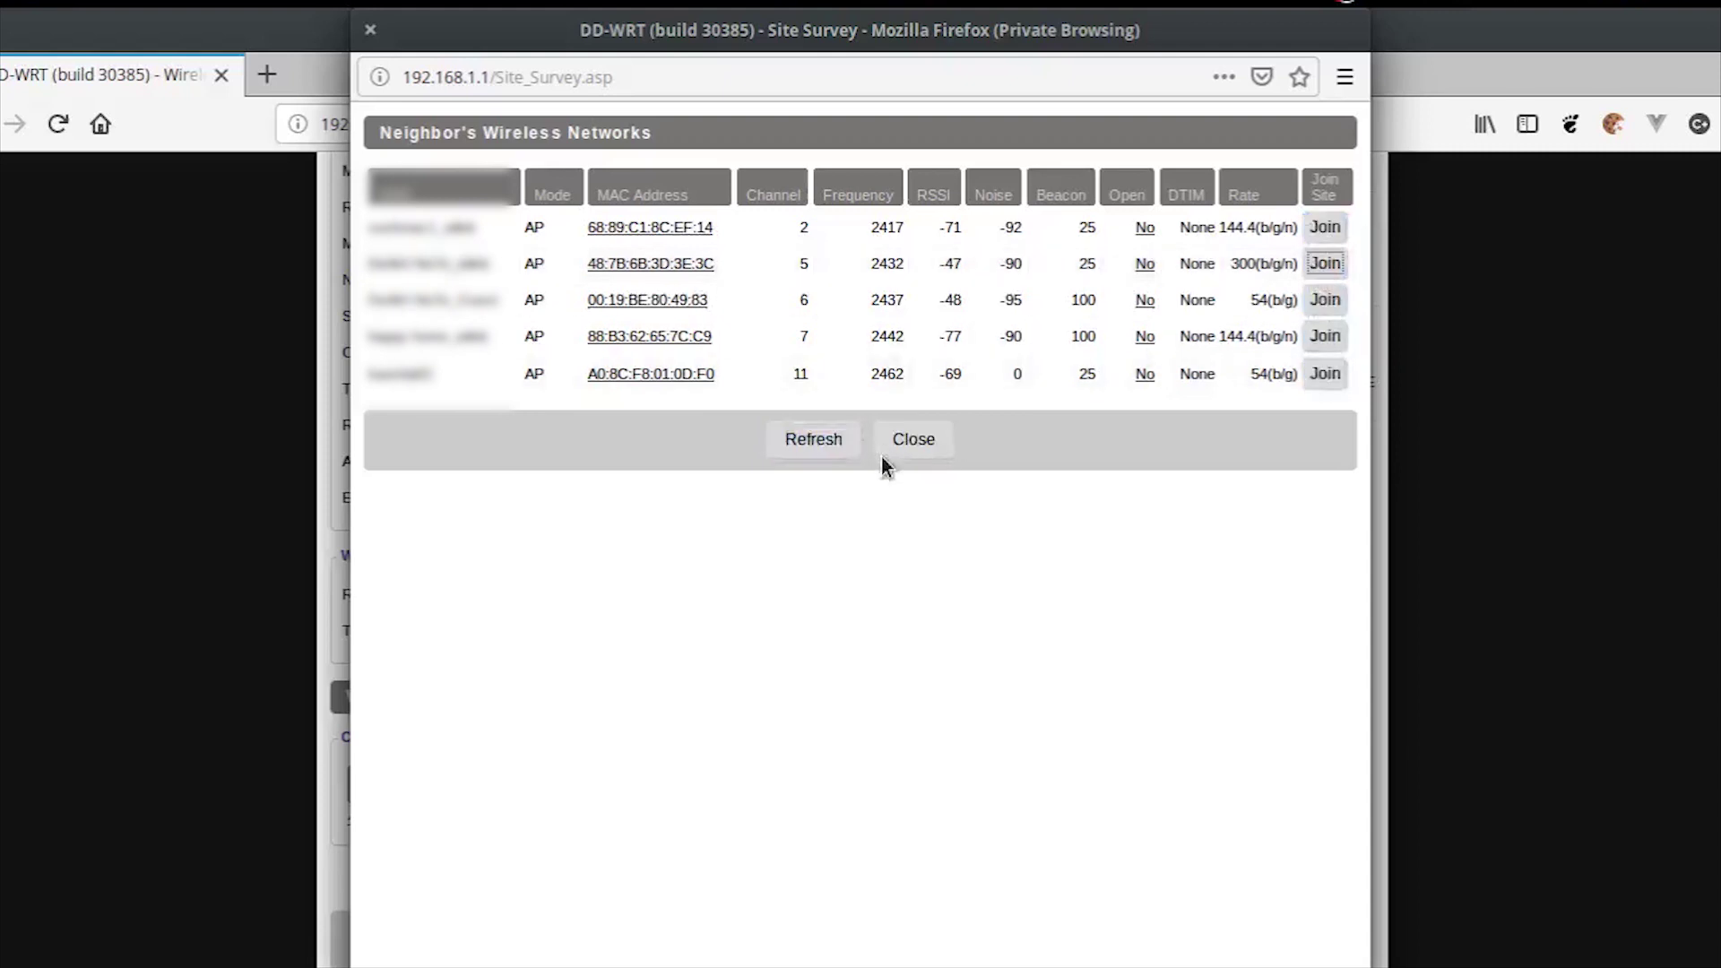
{"action": "left_click", "coordinate": [862, 176]}
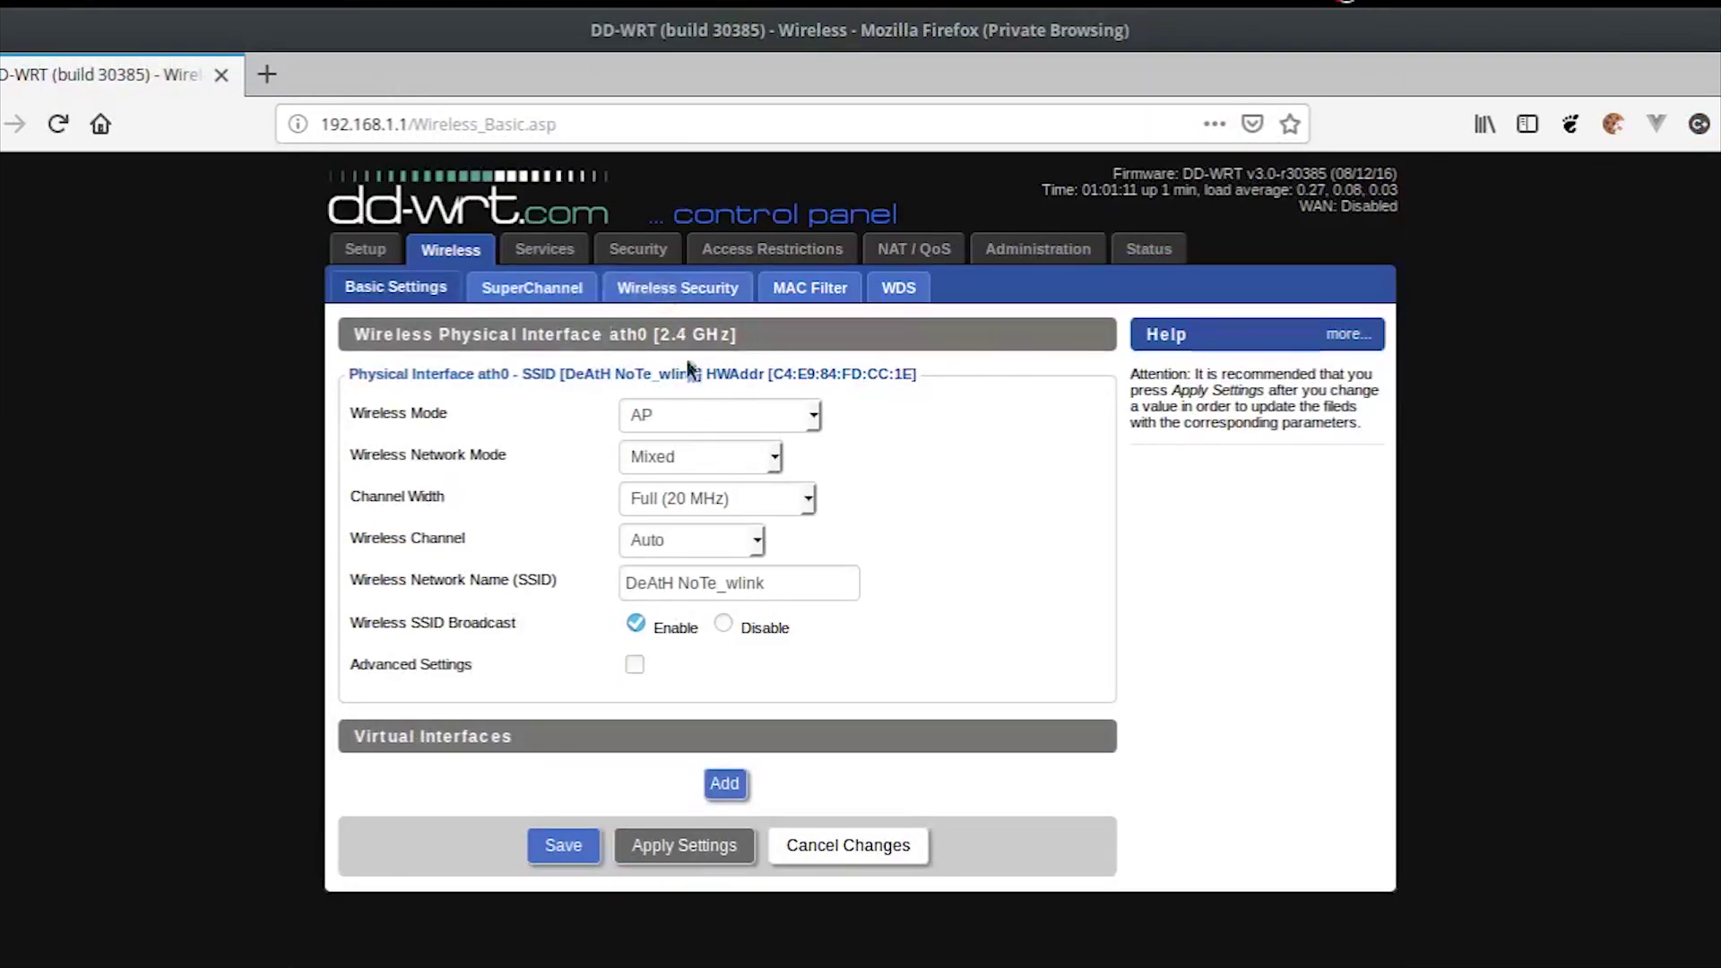
Step: Set the Wireless Mode to Client and save
{"action": "left_click", "coordinate": [703, 412]}
{"action": "left_click", "coordinate": [723, 496]}
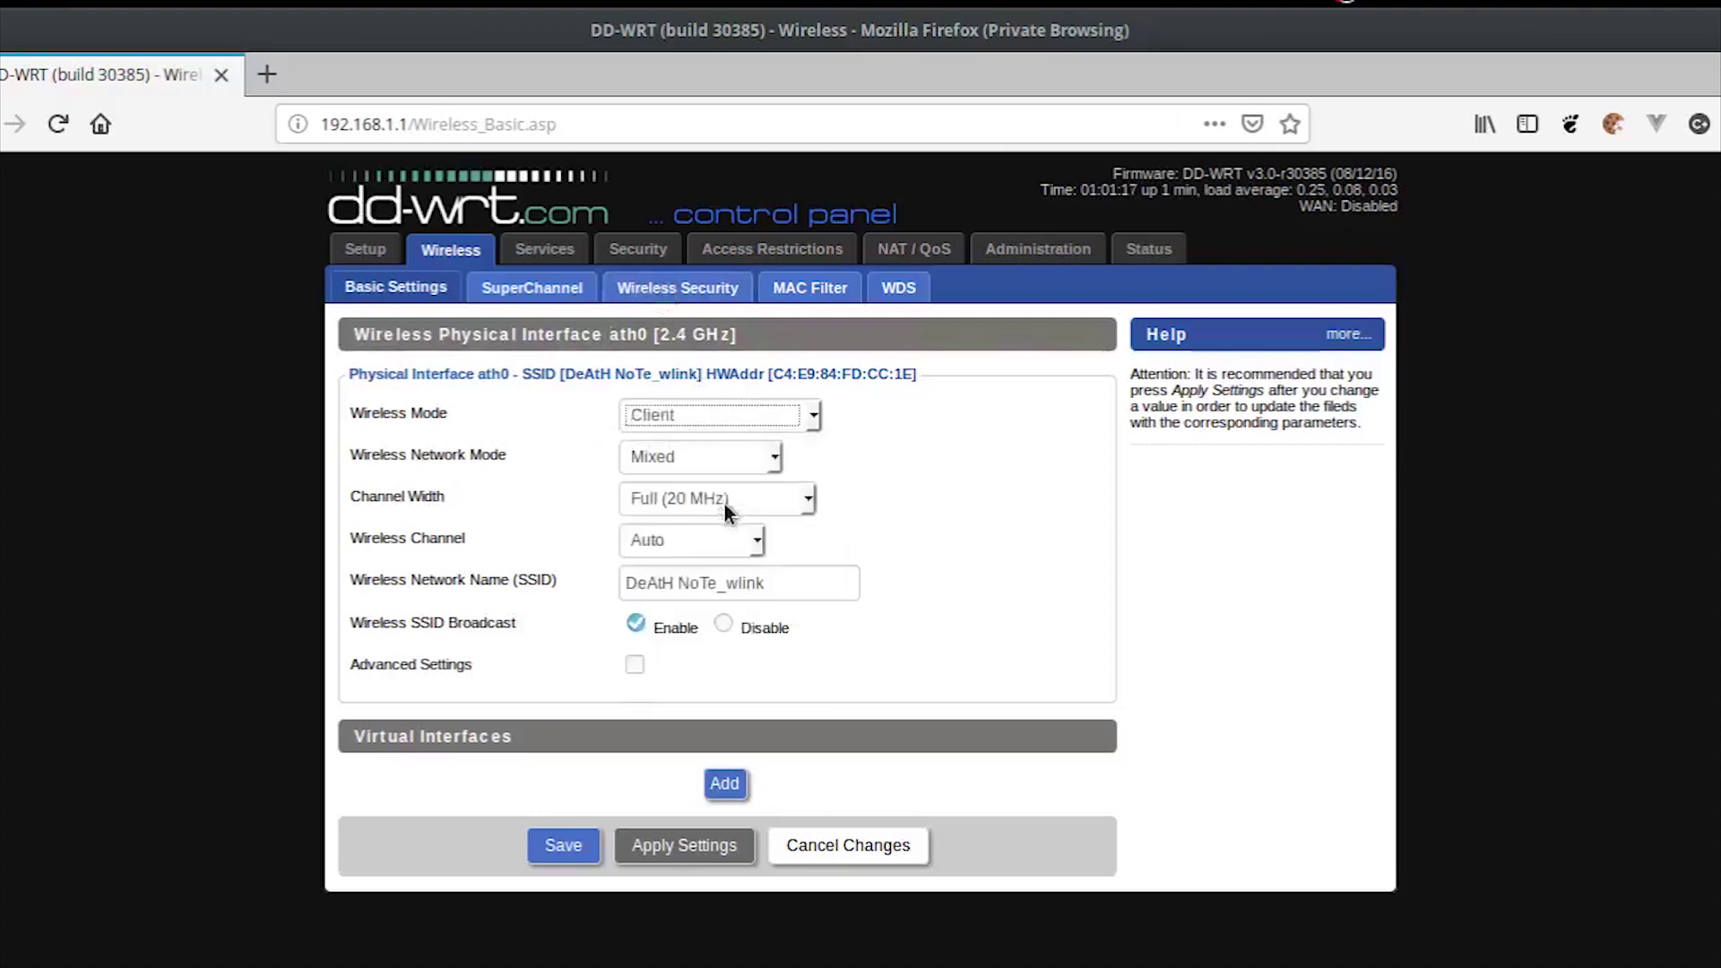
{"action": "left_click", "coordinate": [570, 847]}
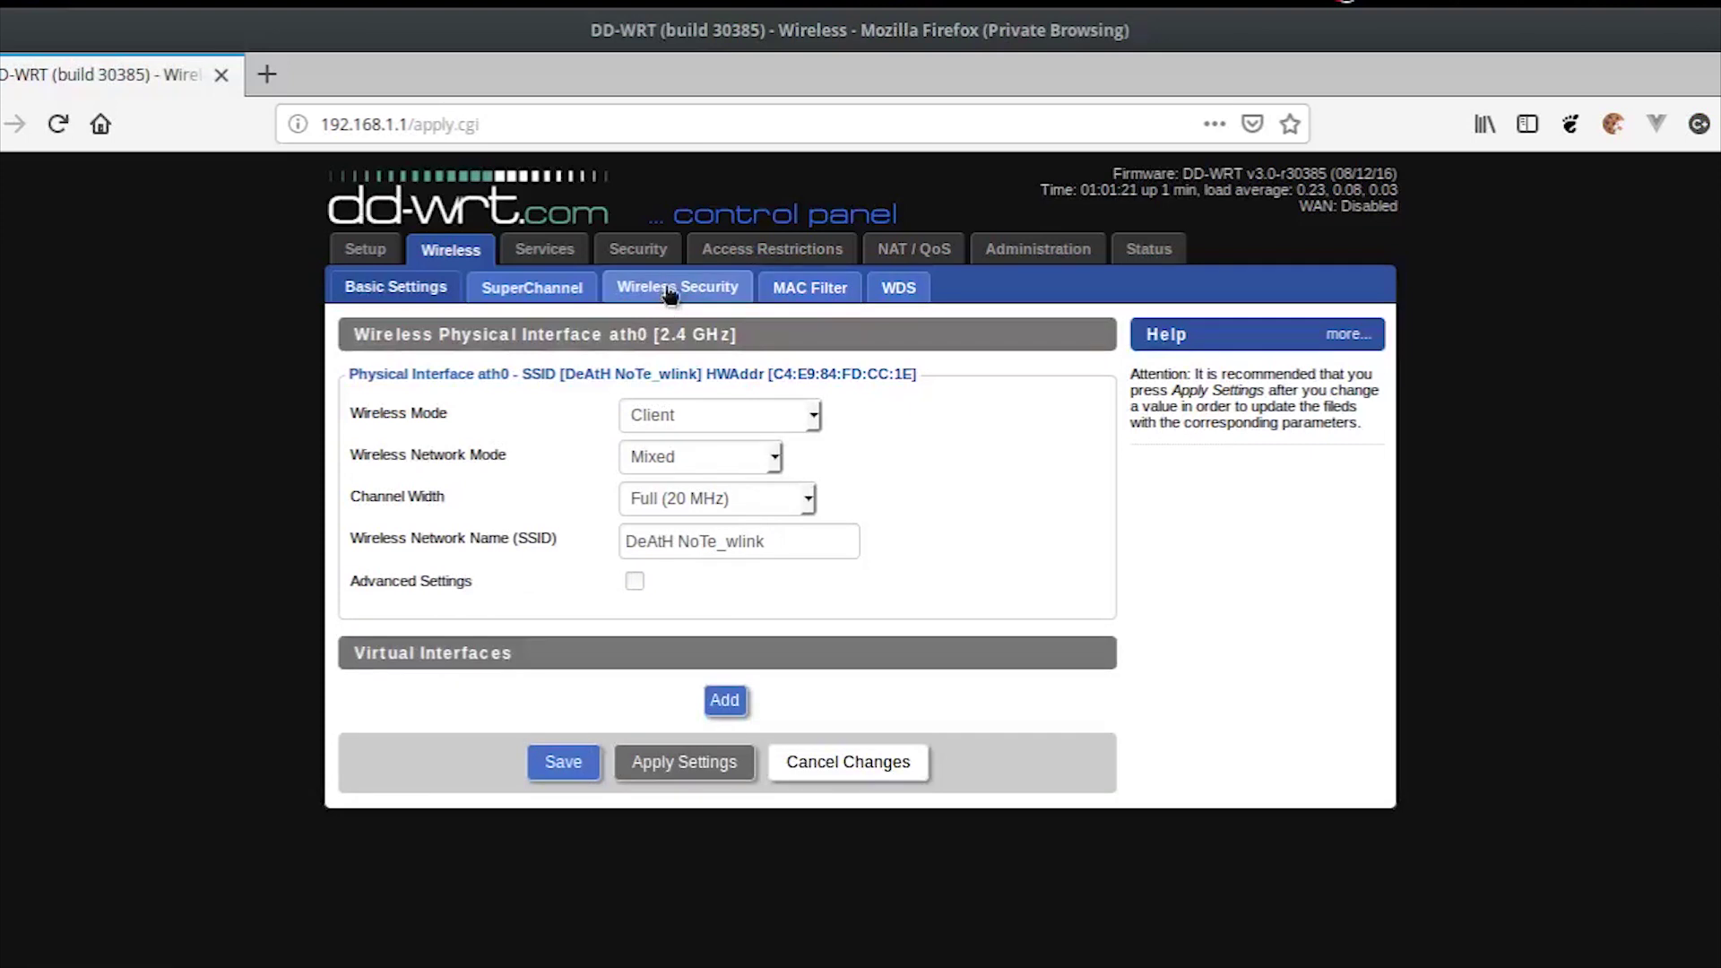
Step: Choose WPA2 Personal as the radio's security mode on the Wireless Security page
{"action": "left_click", "coordinate": [668, 287]}
{"action": "left_click", "coordinate": [748, 415]}
{"action": "left_click", "coordinate": [717, 536]}
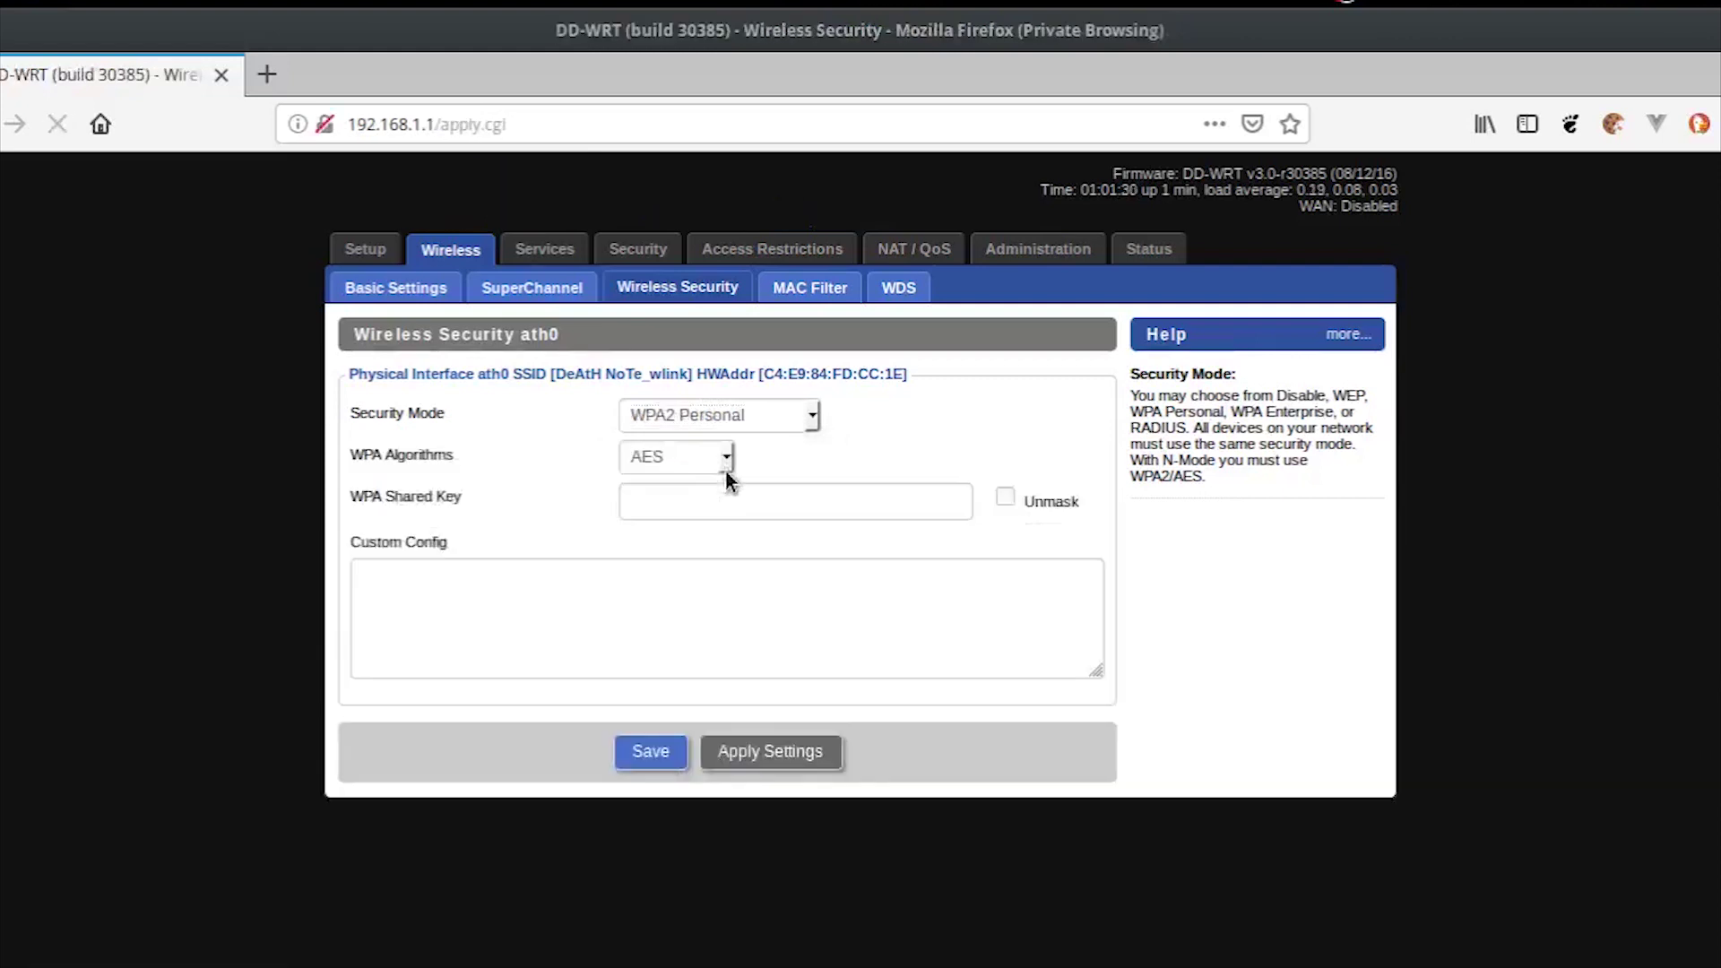
Step: Enter the network's WPA shared key, unmask it to verify, and save WPA2 Personal with AES
{"action": "left_click", "coordinate": [903, 500]}
{"action": "left_click", "coordinate": [903, 500]}
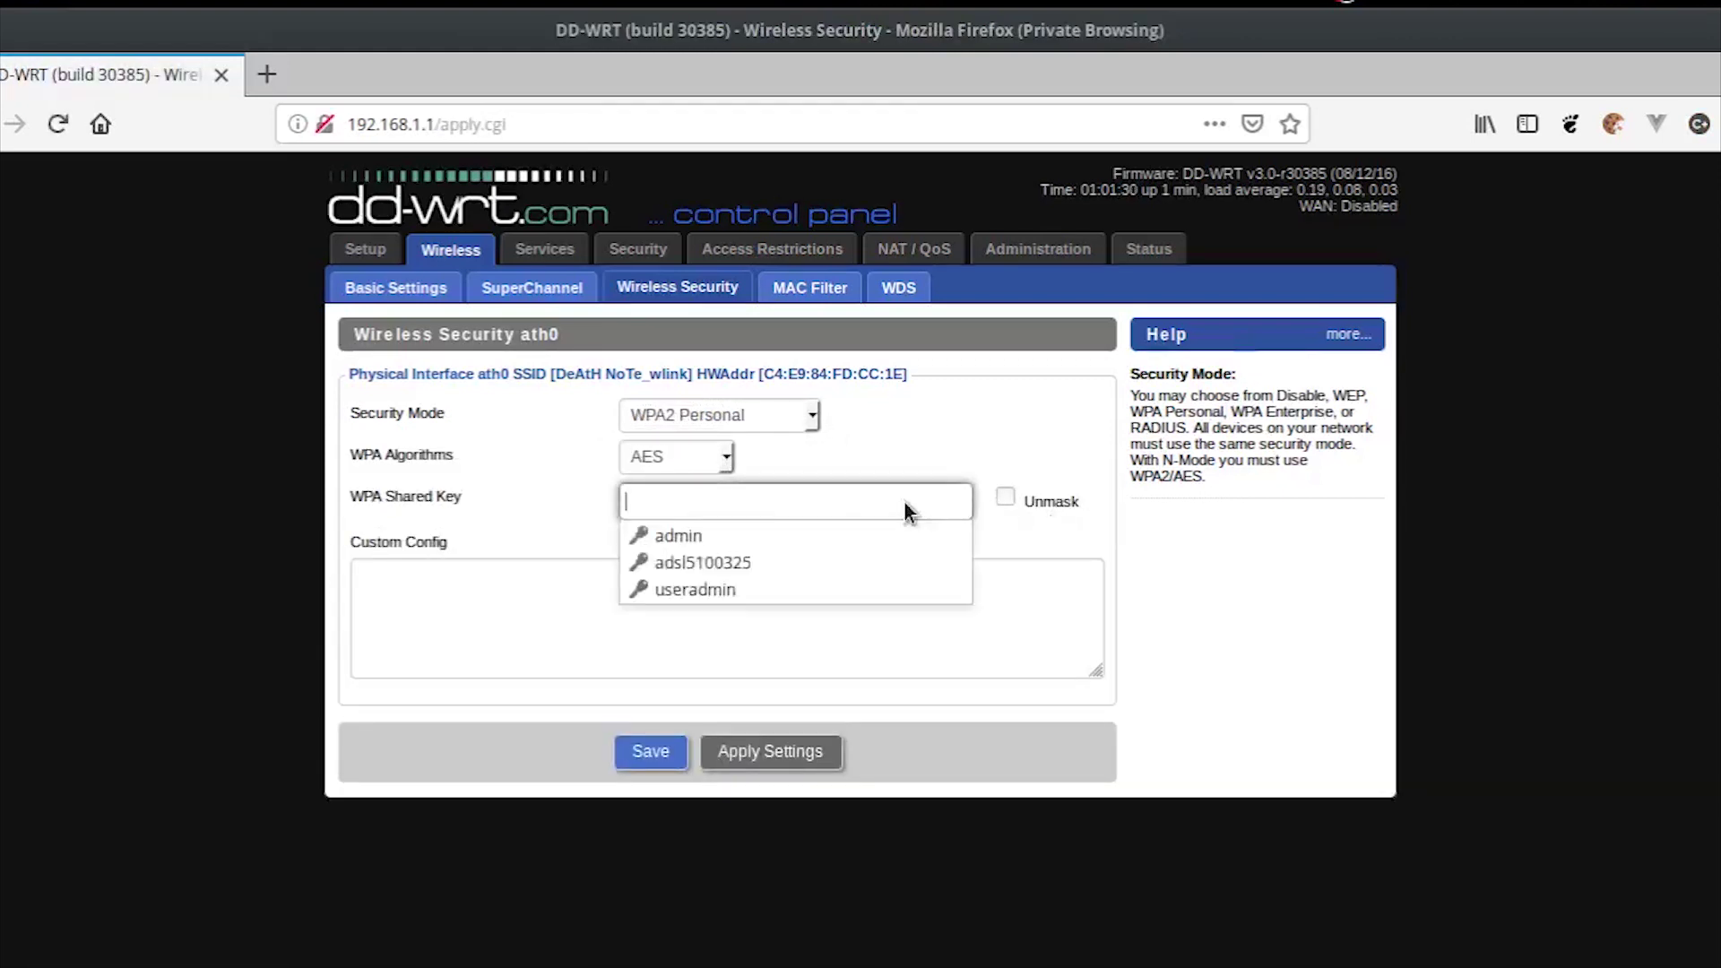
{"action": "left_click", "coordinate": [903, 500]}
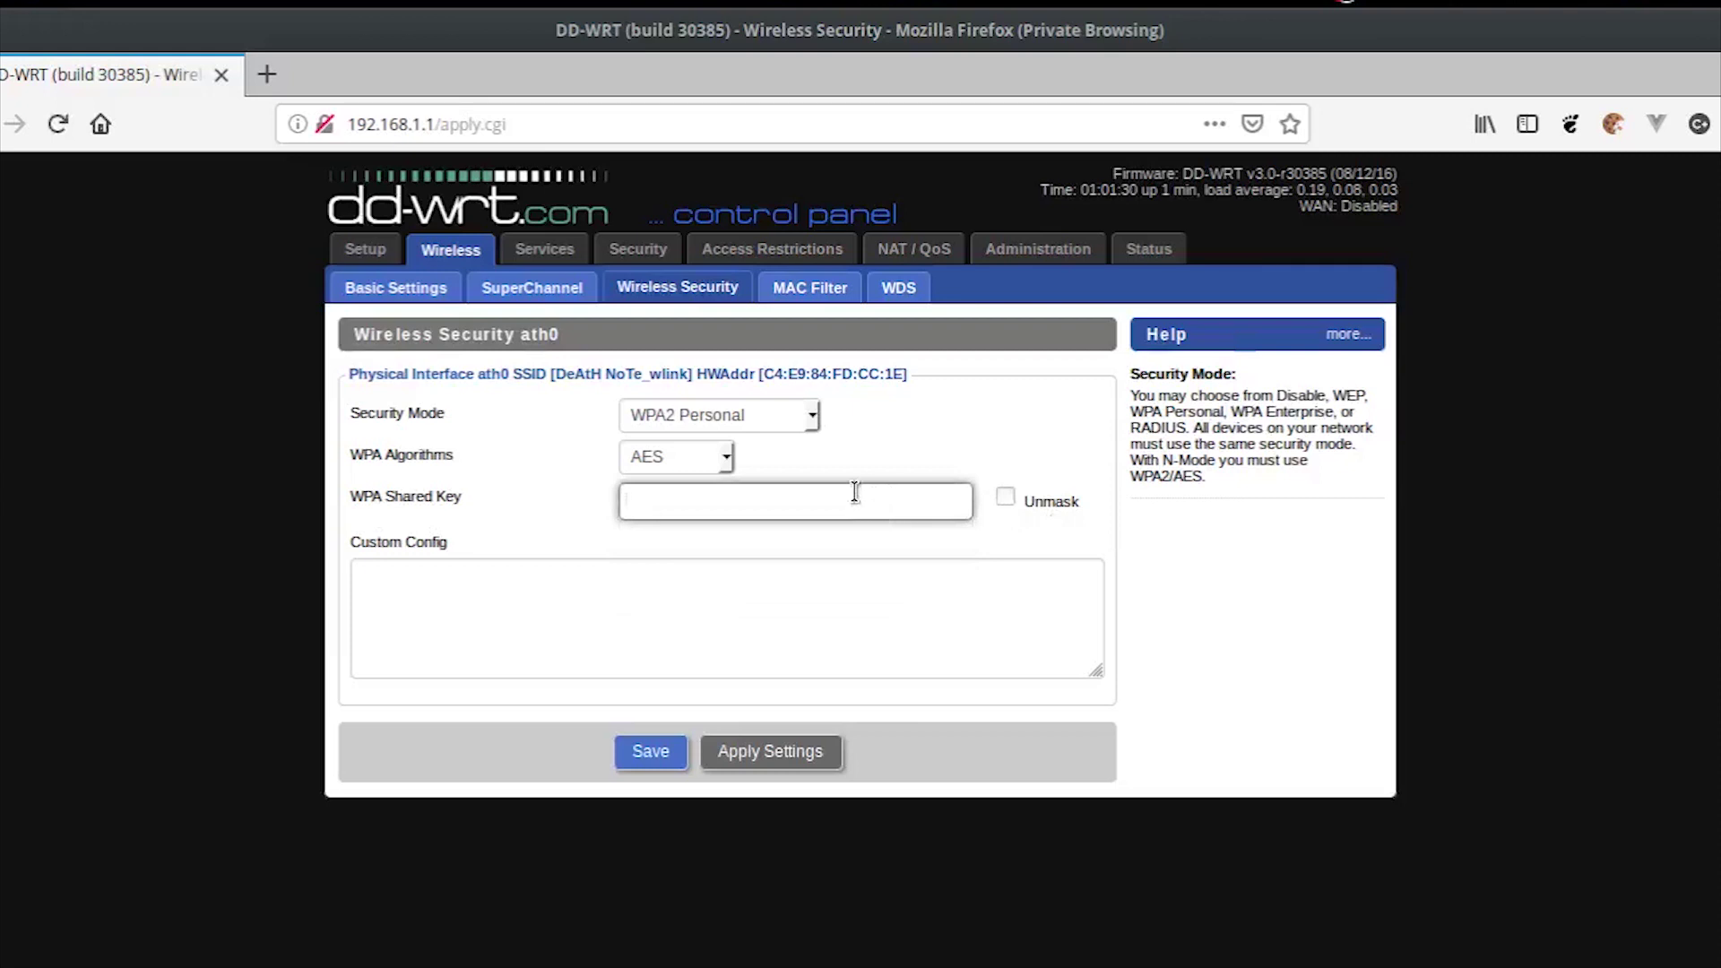
{"action": "type", "text": "abc"}
{"action": "key", "text": "ctrl+a"}
{"action": "type", "text": "abcdefghi"}
{"action": "left_click", "coordinate": [1005, 498]}
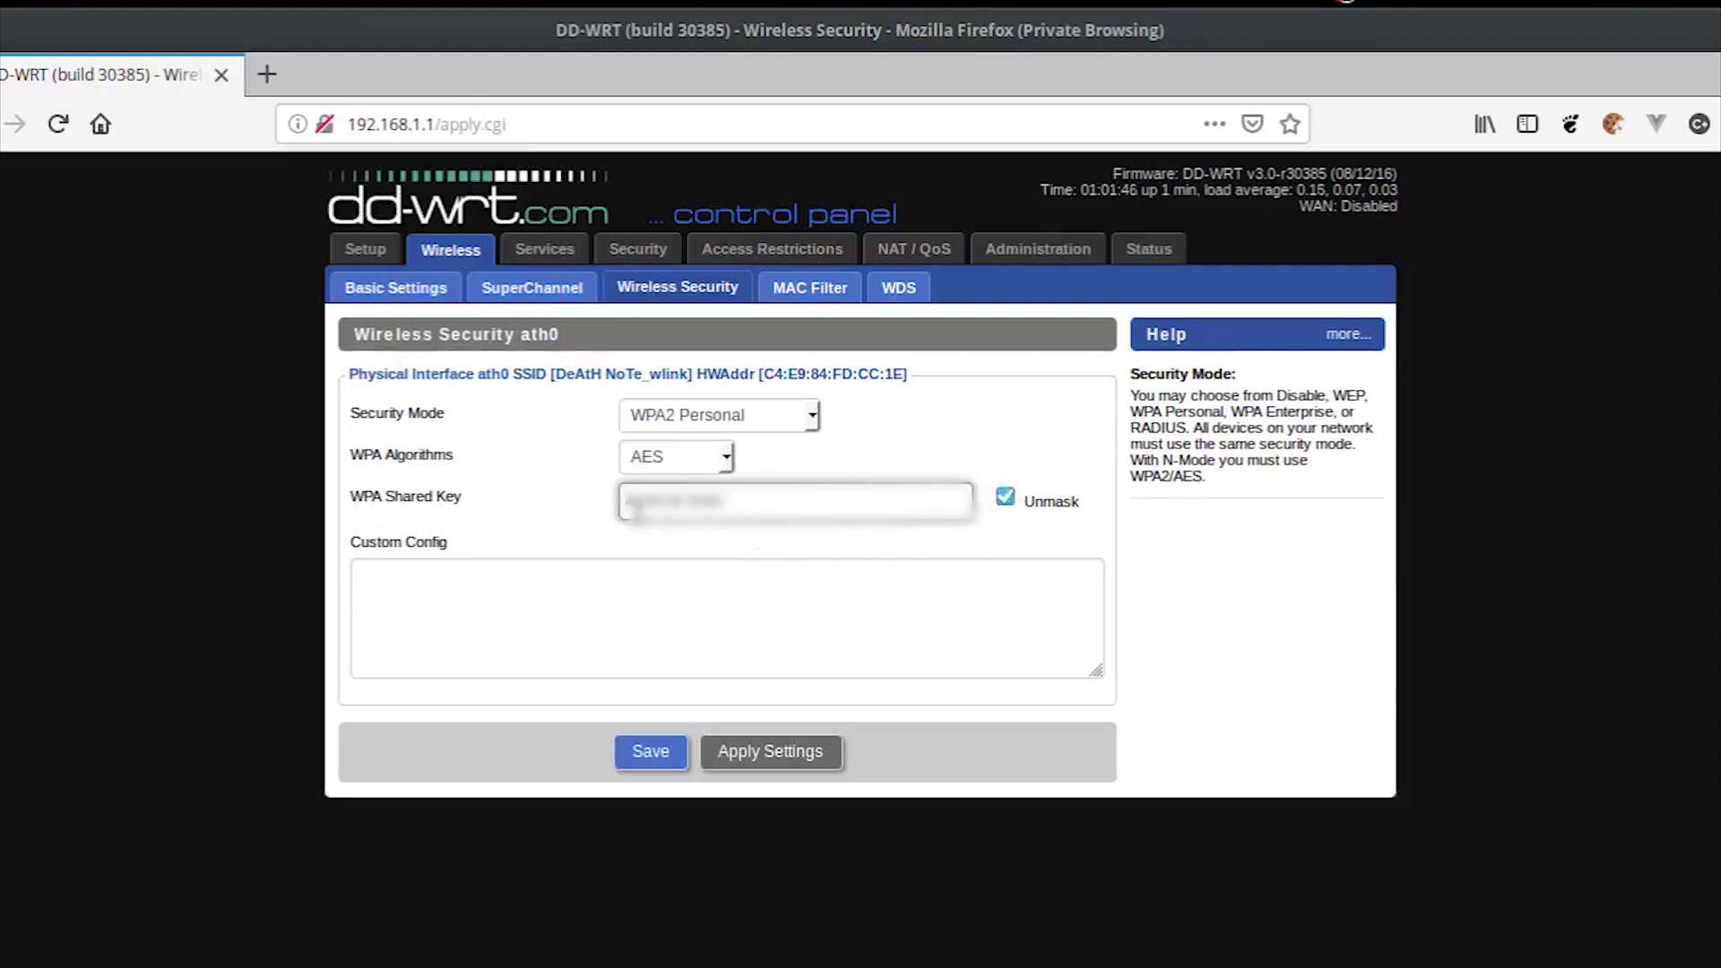
{"action": "left_click", "coordinate": [647, 755]}
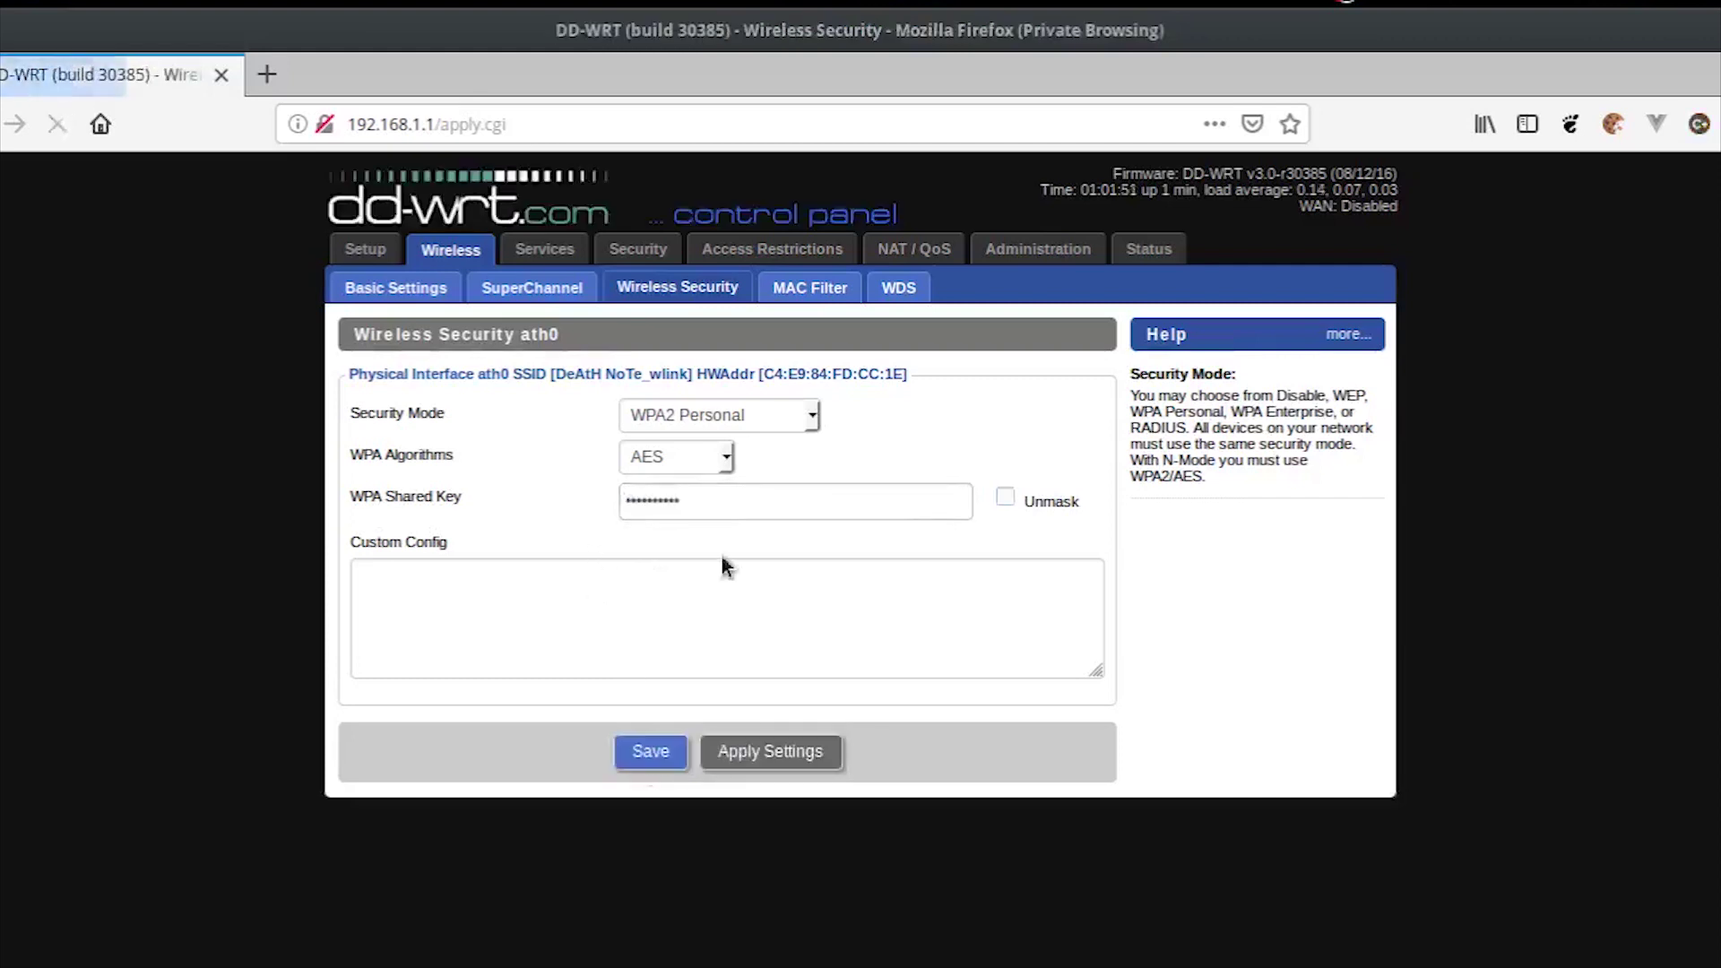
Step: Add the virtual interface ath0.1 with SSID dd-wrt_vap in Wireless Basic Settings
{"action": "left_click", "coordinate": [415, 308]}
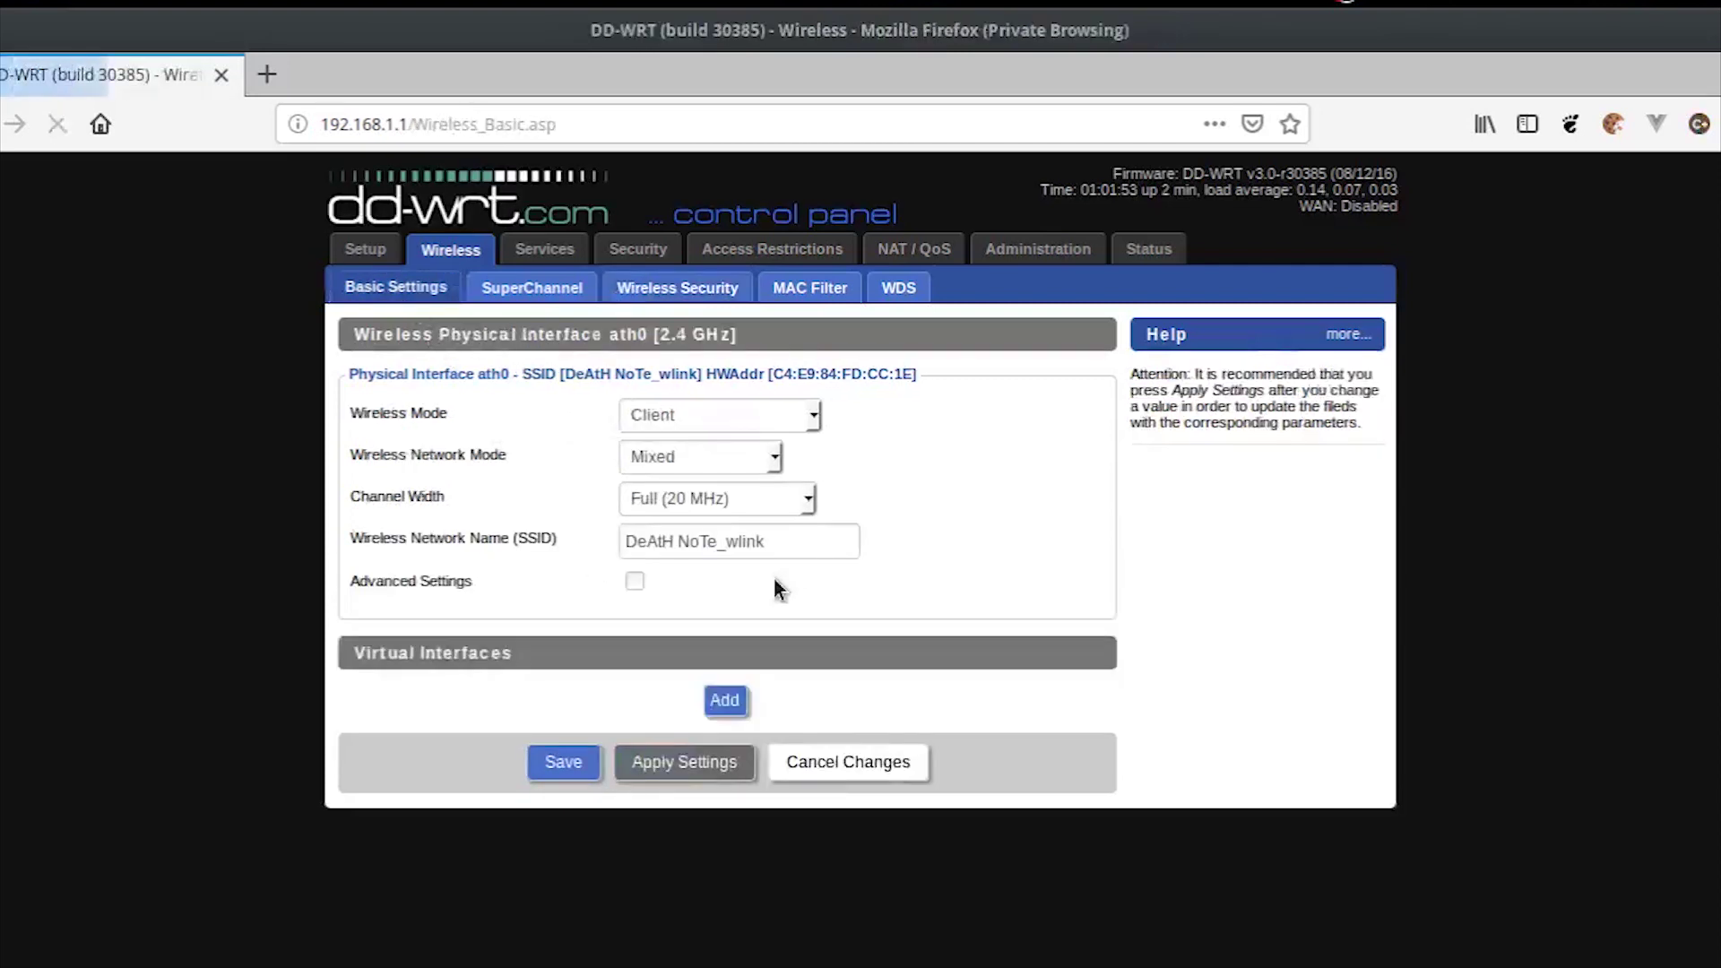
{"action": "left_click", "coordinate": [726, 704]}
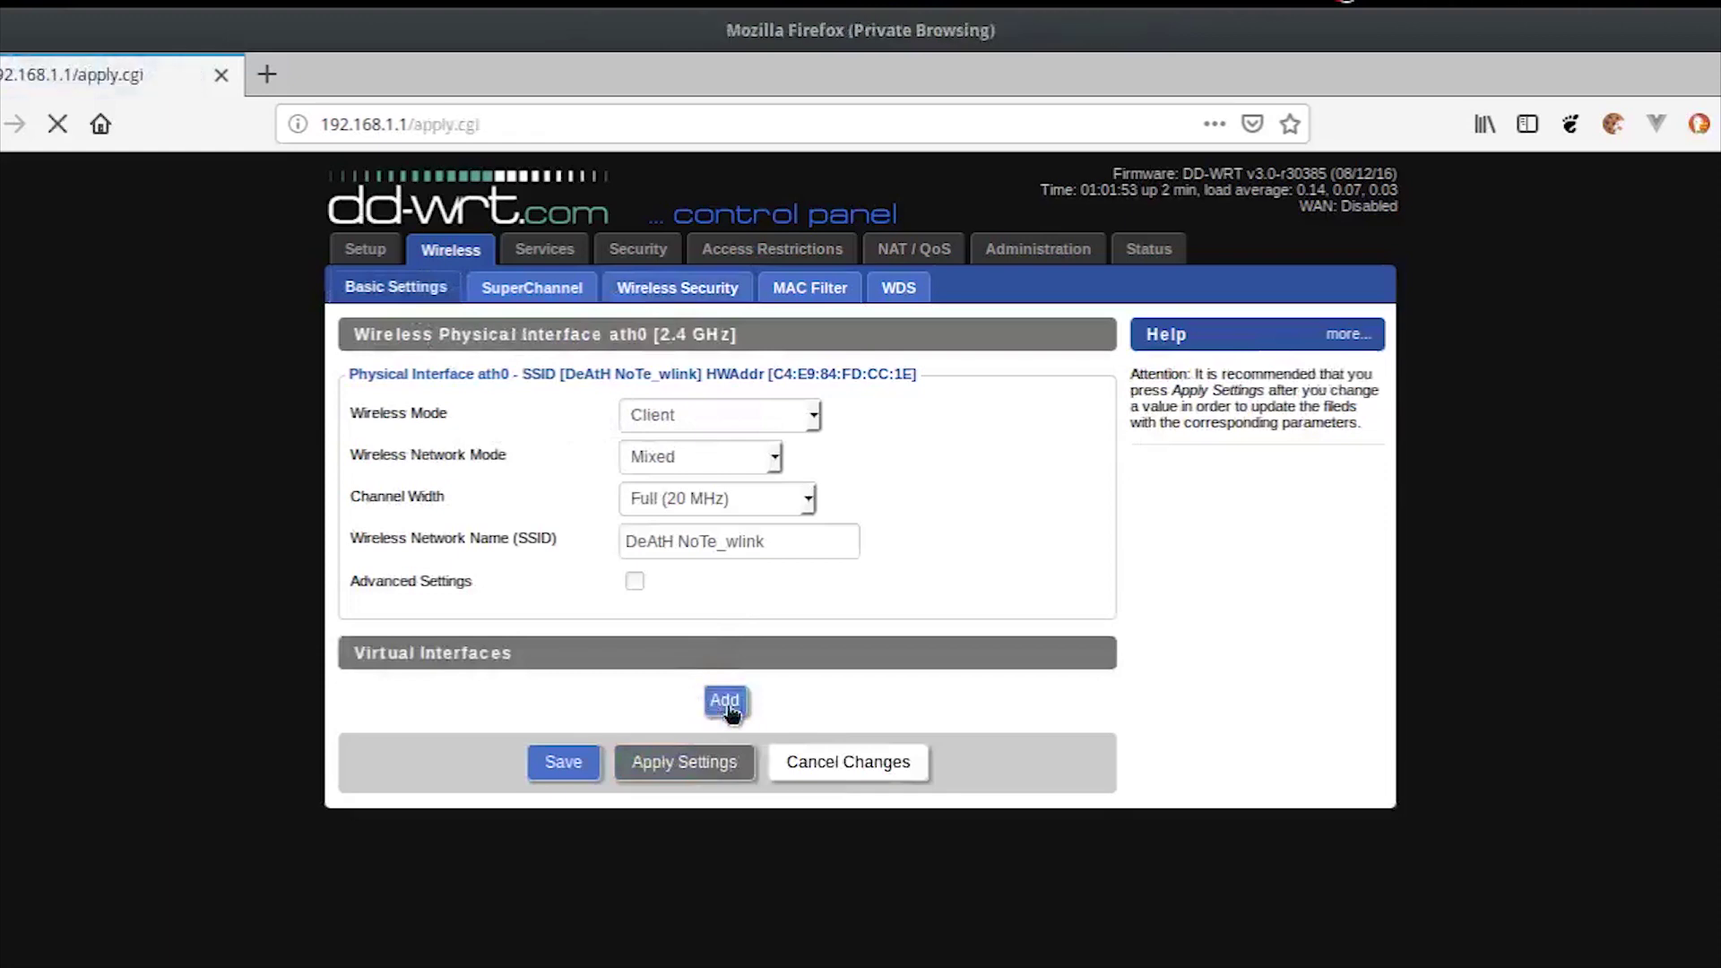
{"action": "scroll", "coordinate": [667, 776], "scroll_direction": "down", "scroll_amount": 1}
{"action": "left_click", "coordinate": [717, 724]}
{"action": "scroll", "coordinate": [711, 686], "scroll_direction": "up", "scroll_amount": 1}
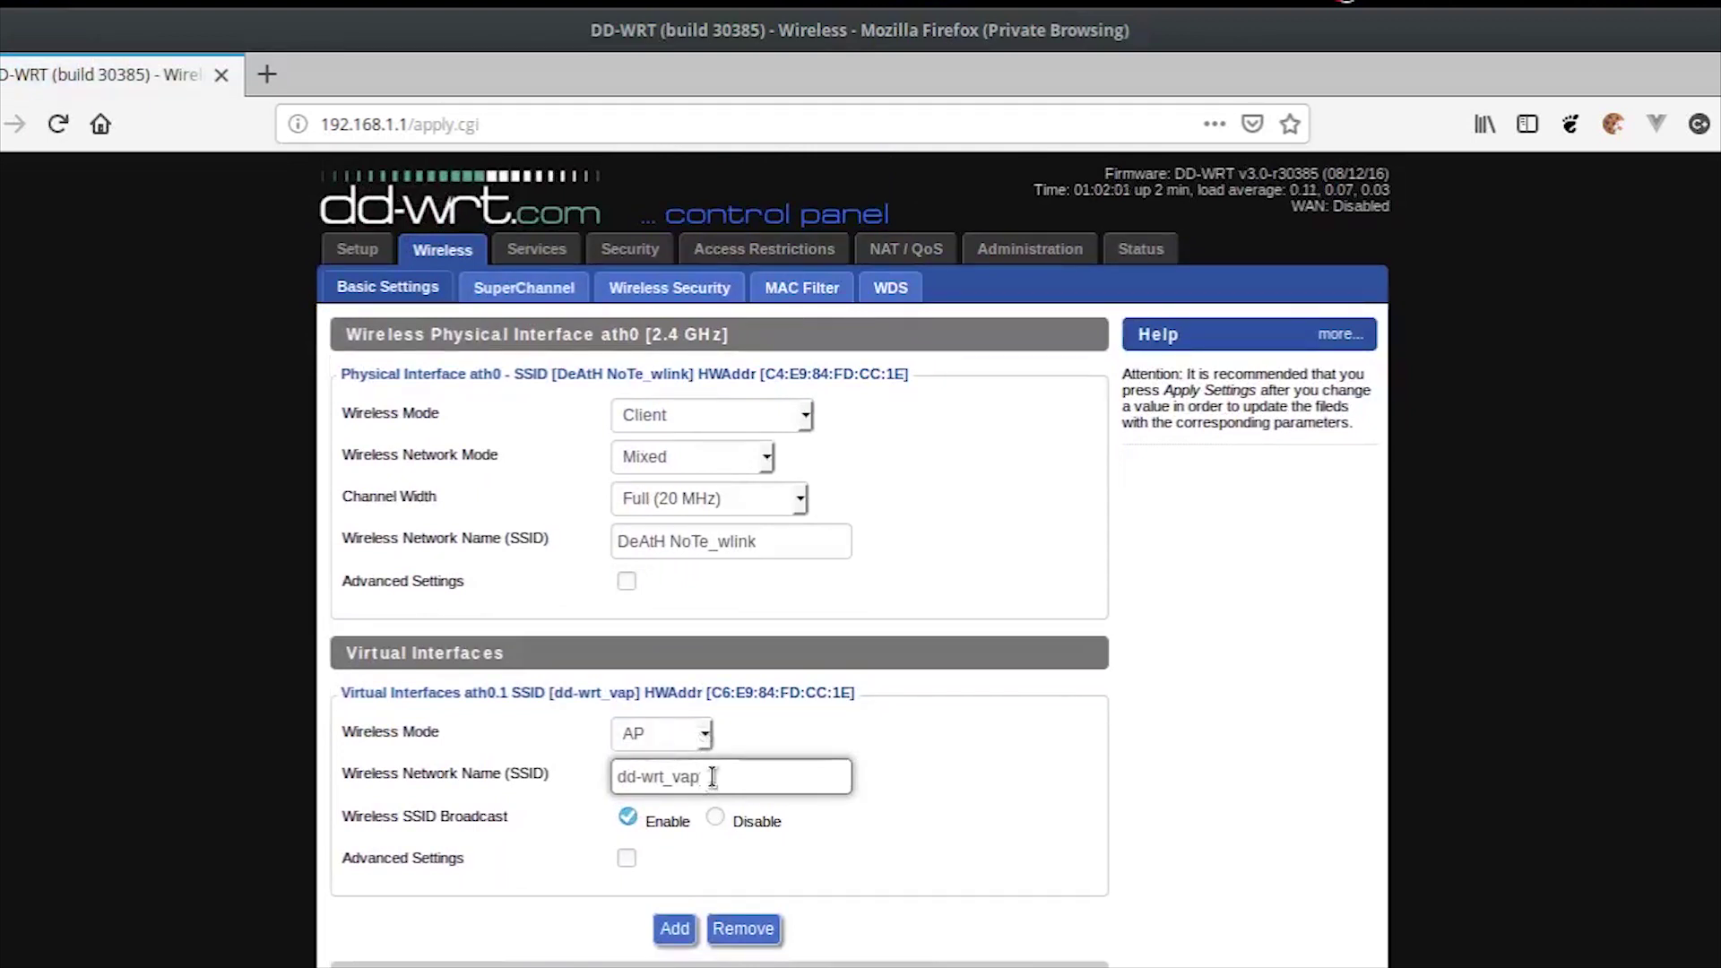
{"action": "key", "text": "Return"}
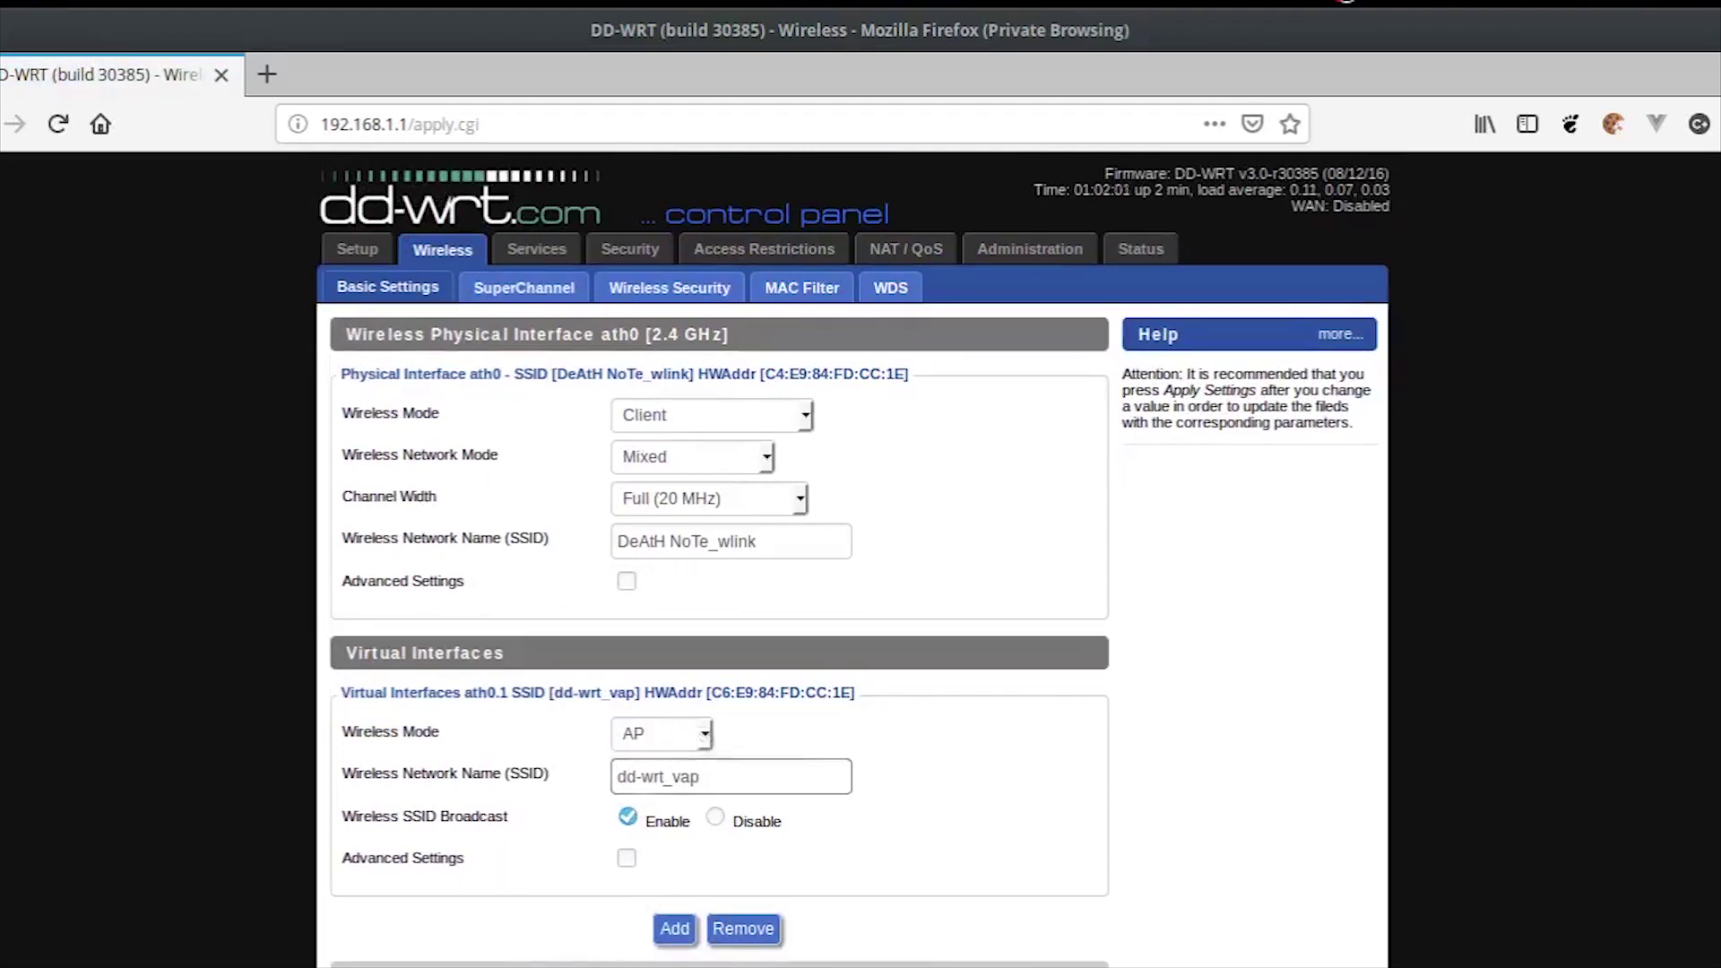
Step: Give ath0.1 WPA2 Personal security with AES and its own shared key, and save
{"action": "left_click", "coordinate": [657, 292]}
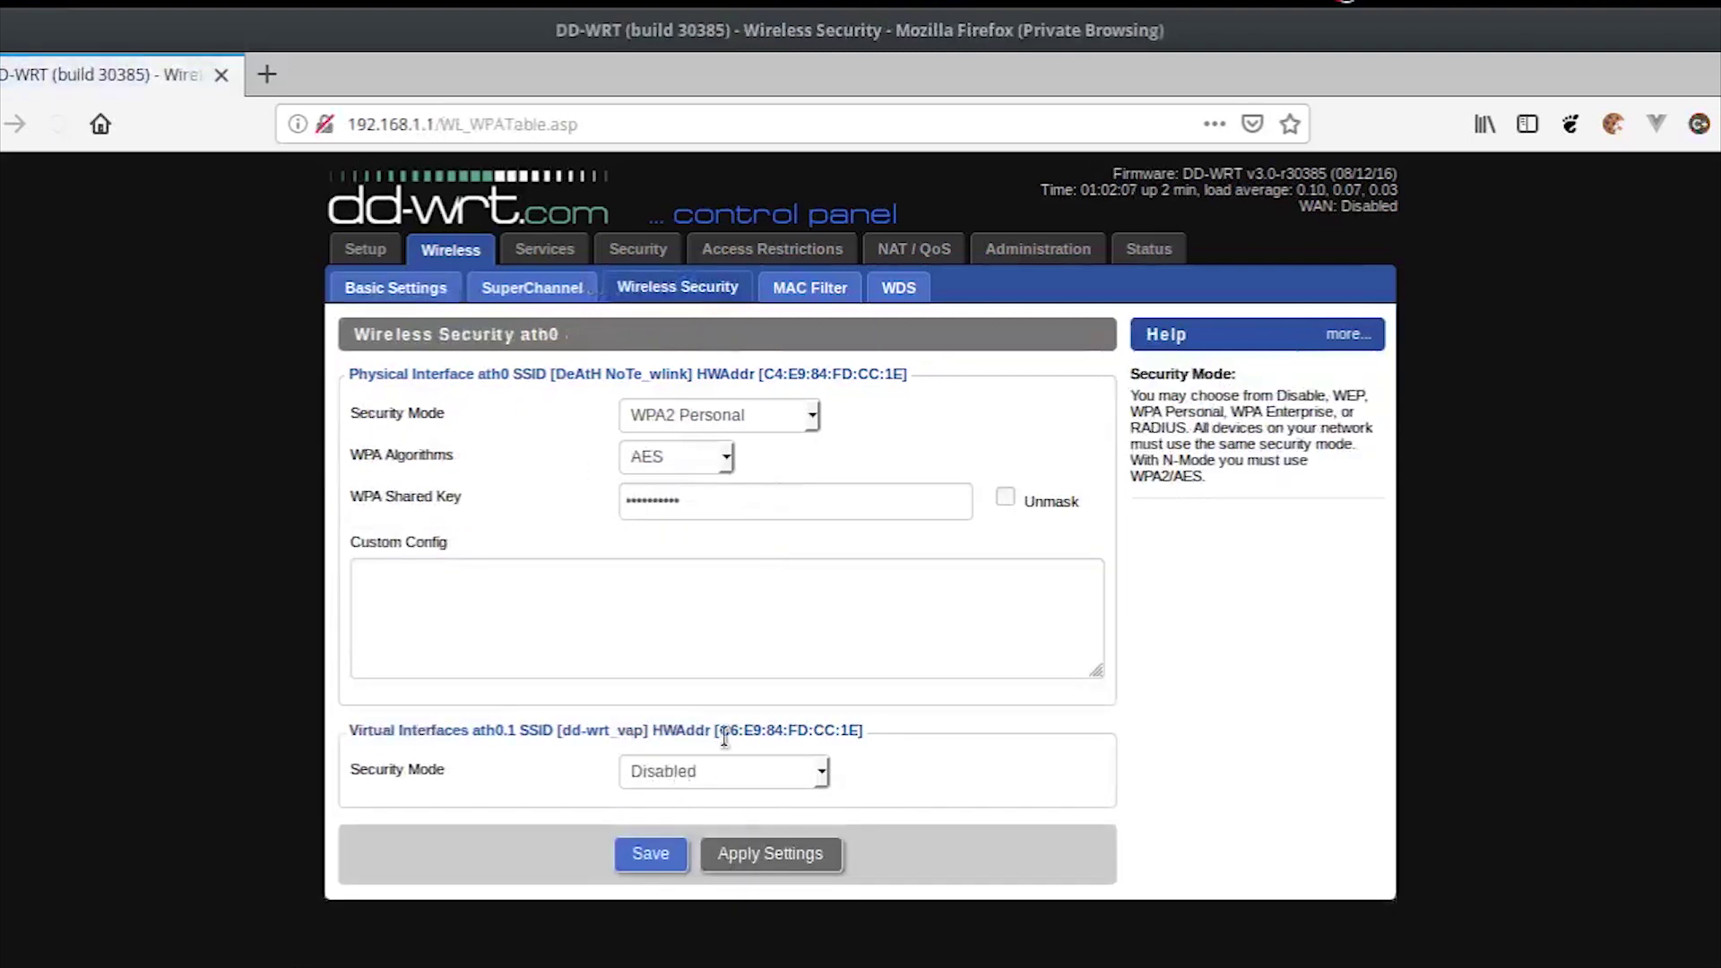
{"action": "left_click", "coordinate": [760, 771]}
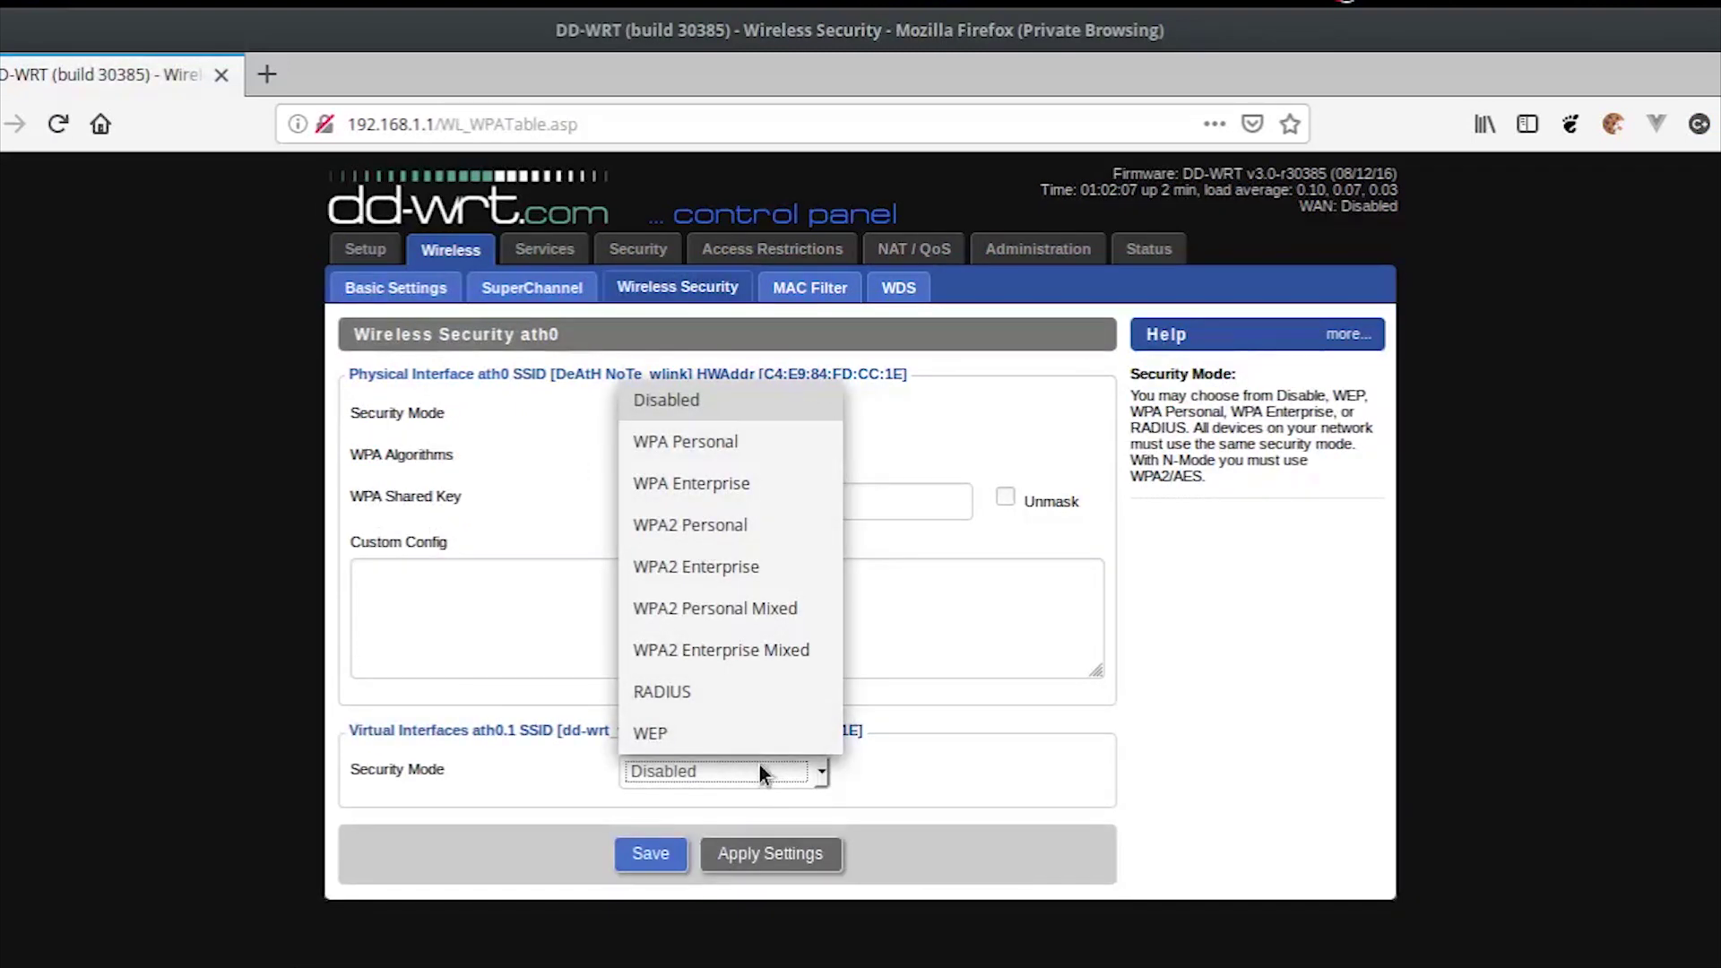
{"action": "left_click", "coordinate": [743, 535]}
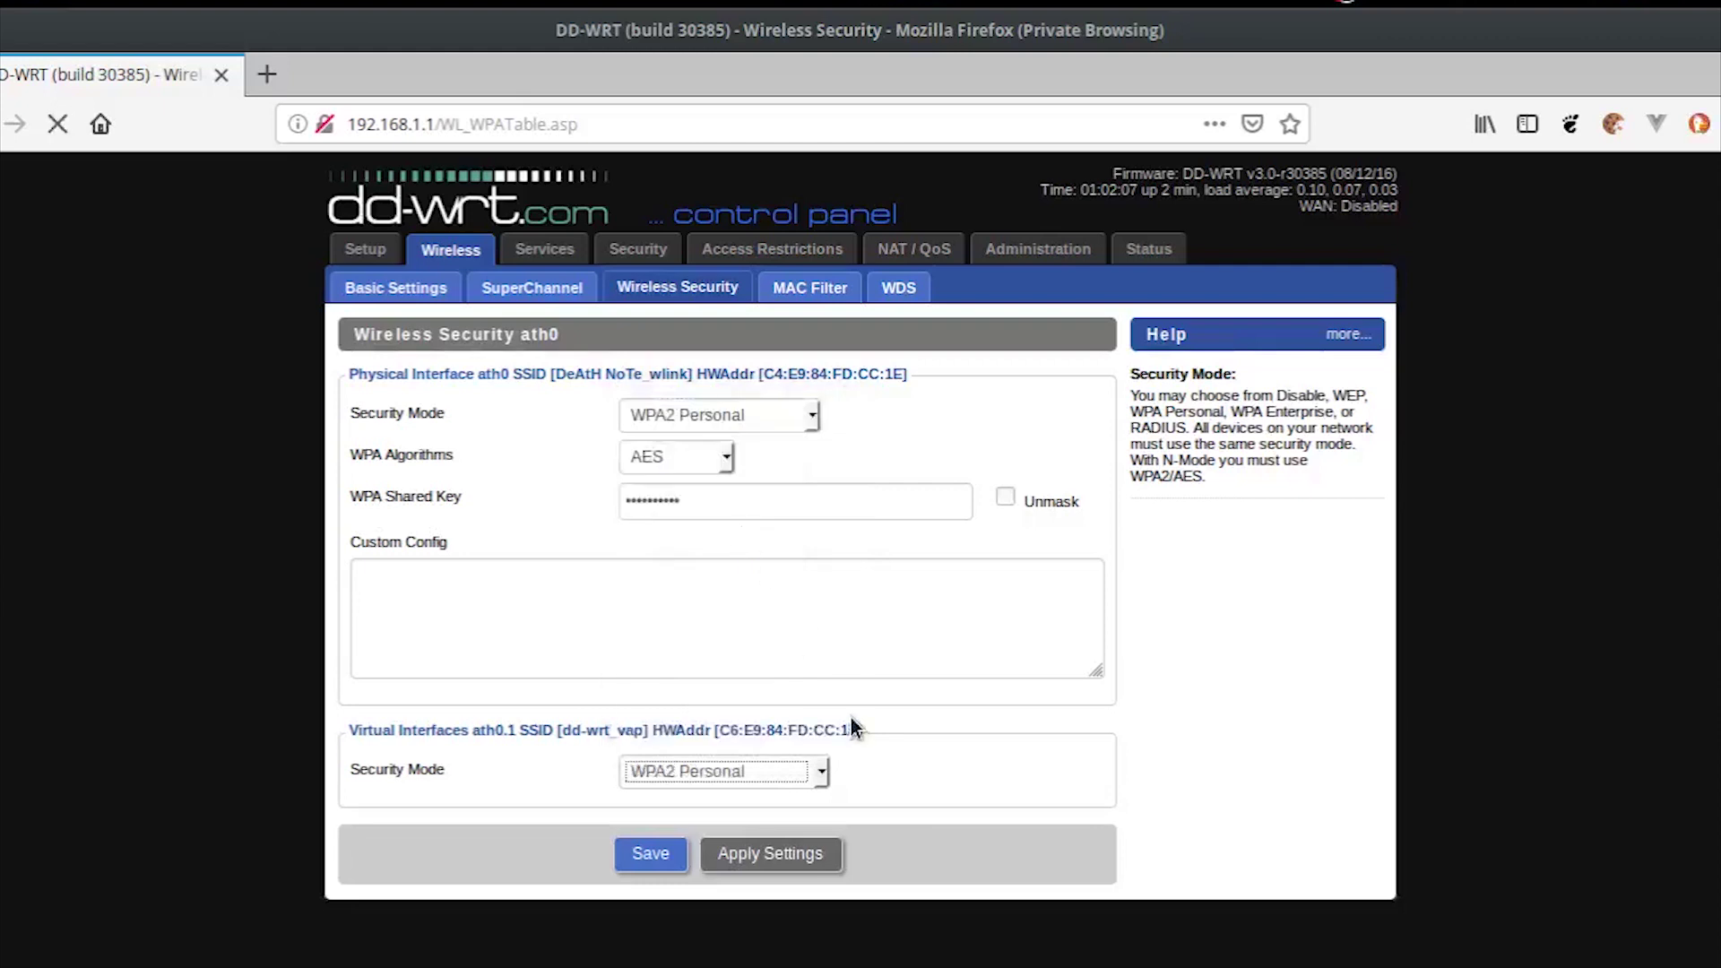
{"action": "scroll", "coordinate": [847, 728], "scroll_direction": "down", "scroll_amount": 3}
{"action": "left_click", "coordinate": [895, 648]}
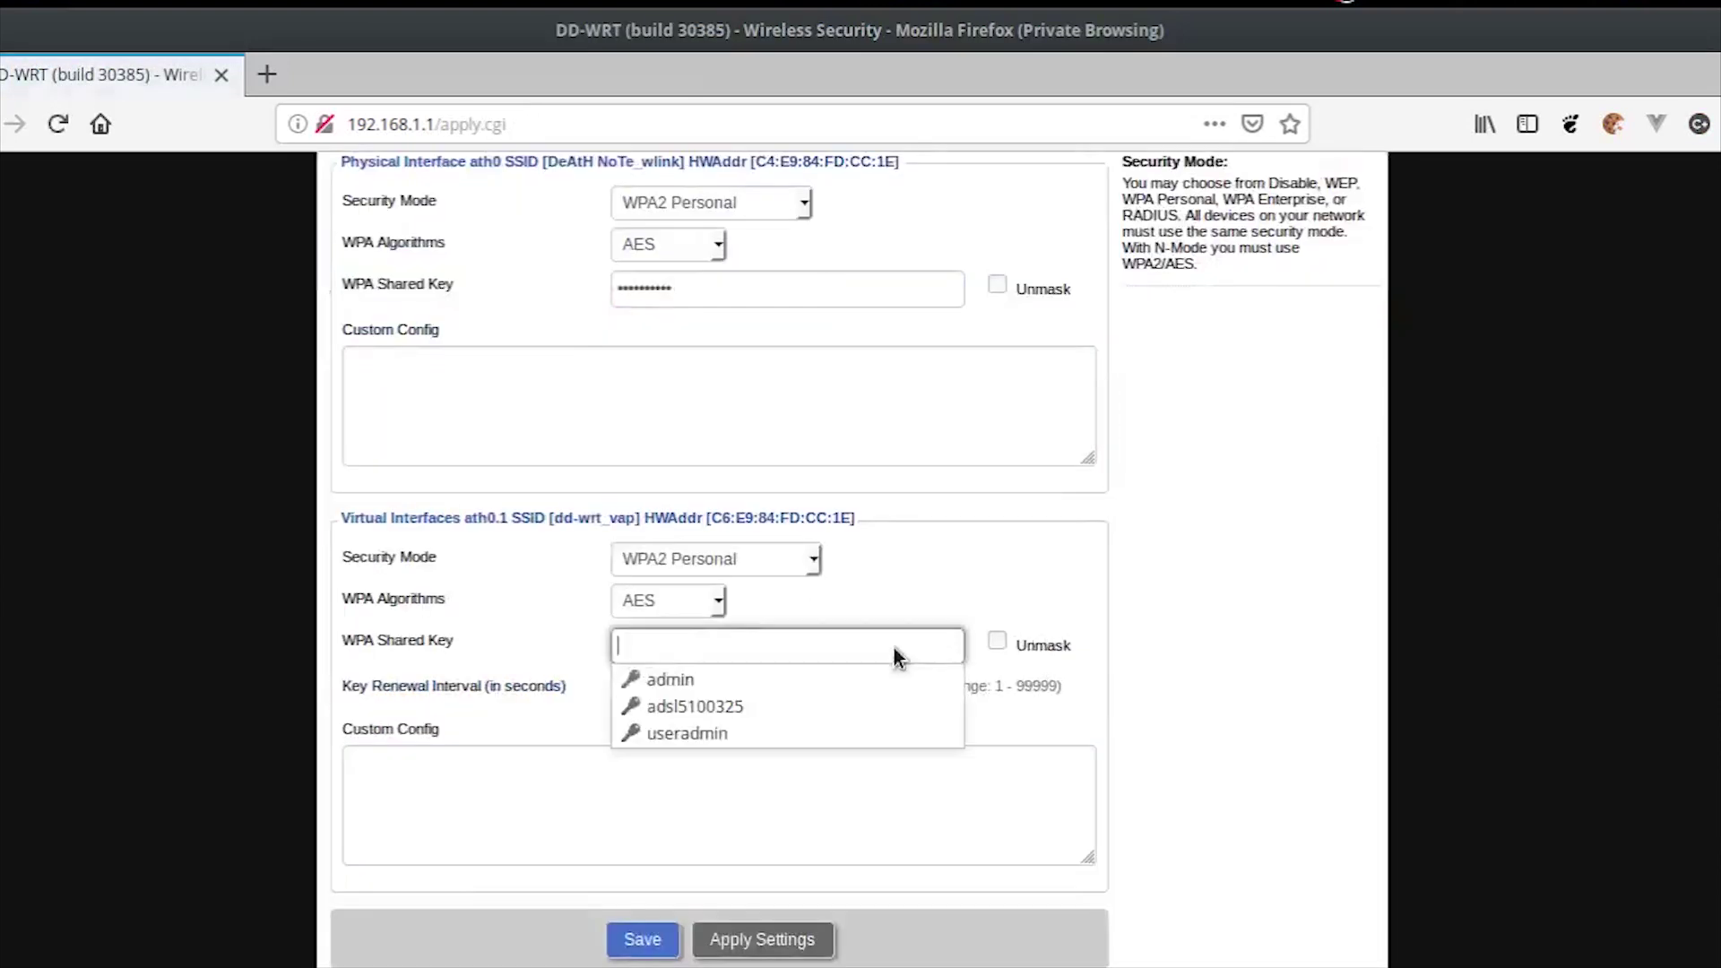
{"action": "type", "text": "•••••"}
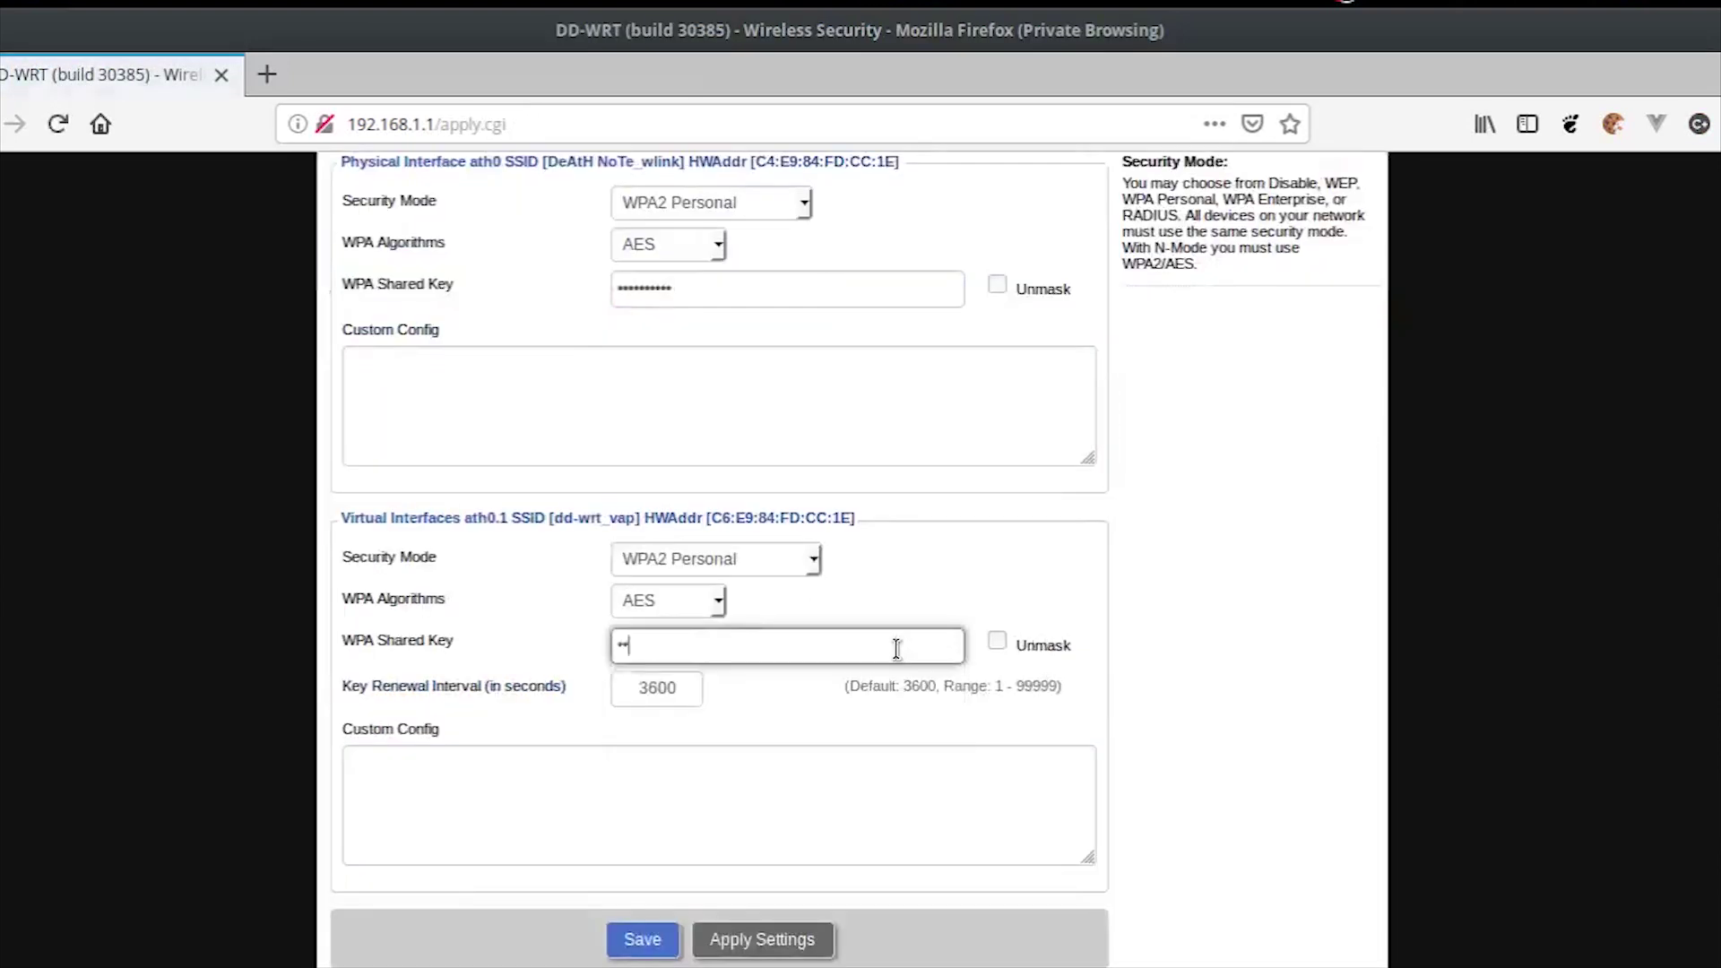
{"action": "type", "text": "••"}
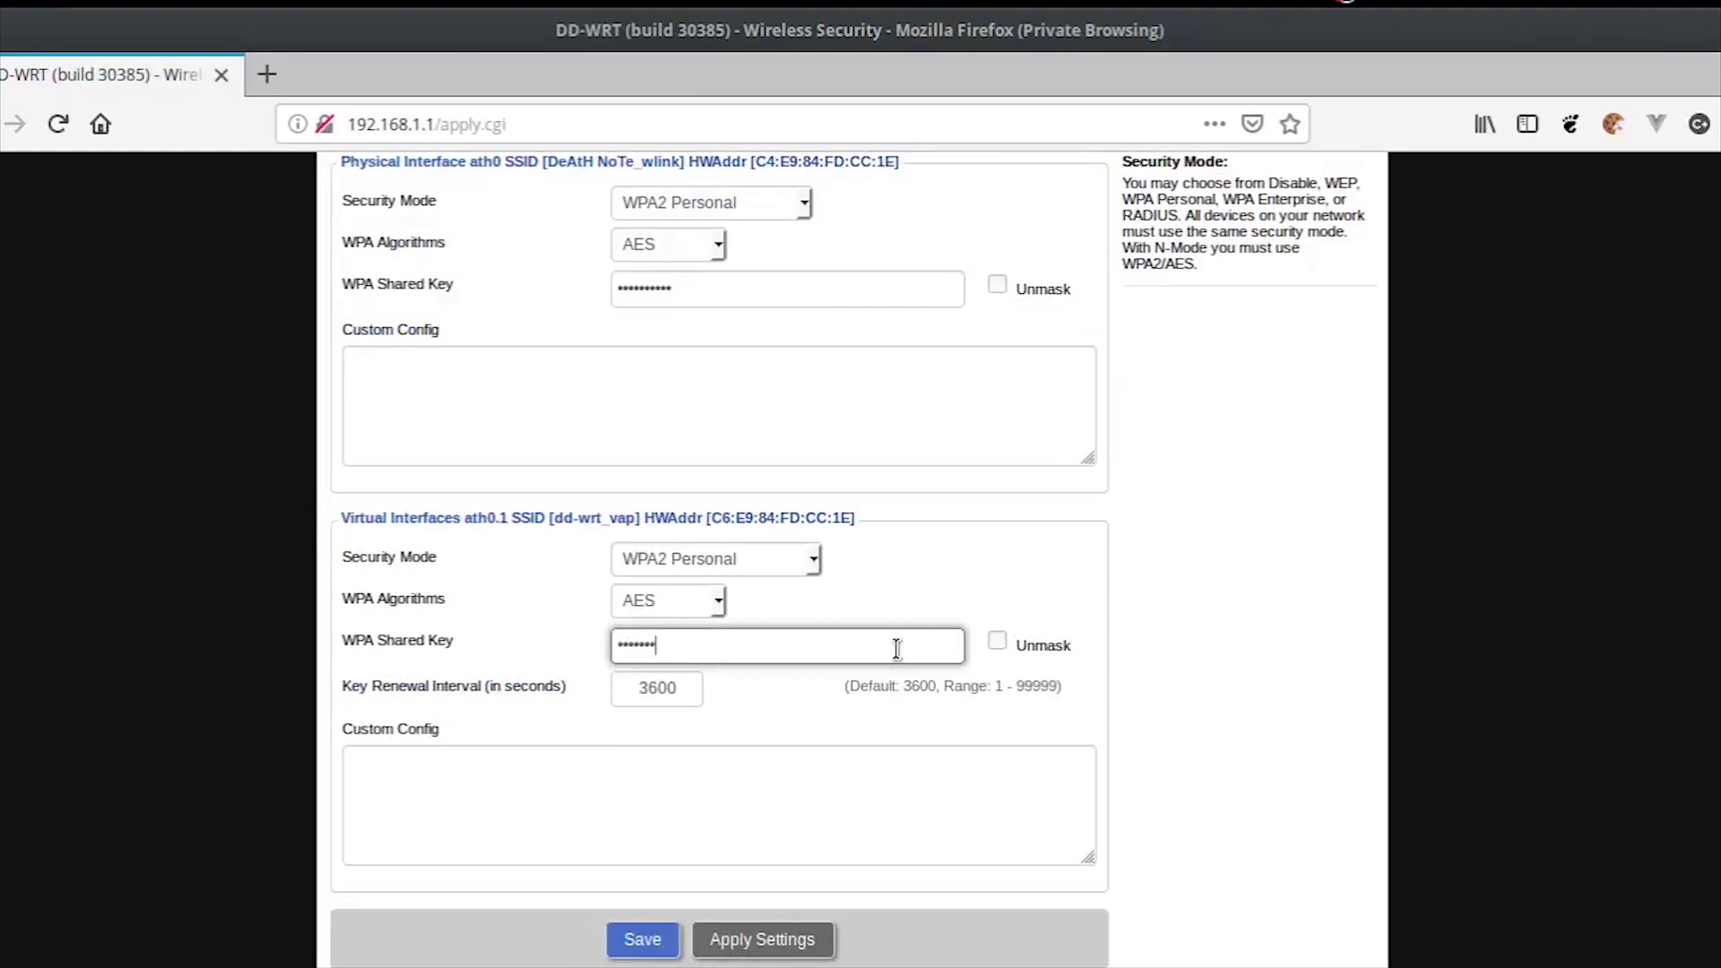
{"action": "type", "text": "•"}
{"action": "left_click", "coordinate": [997, 642]}
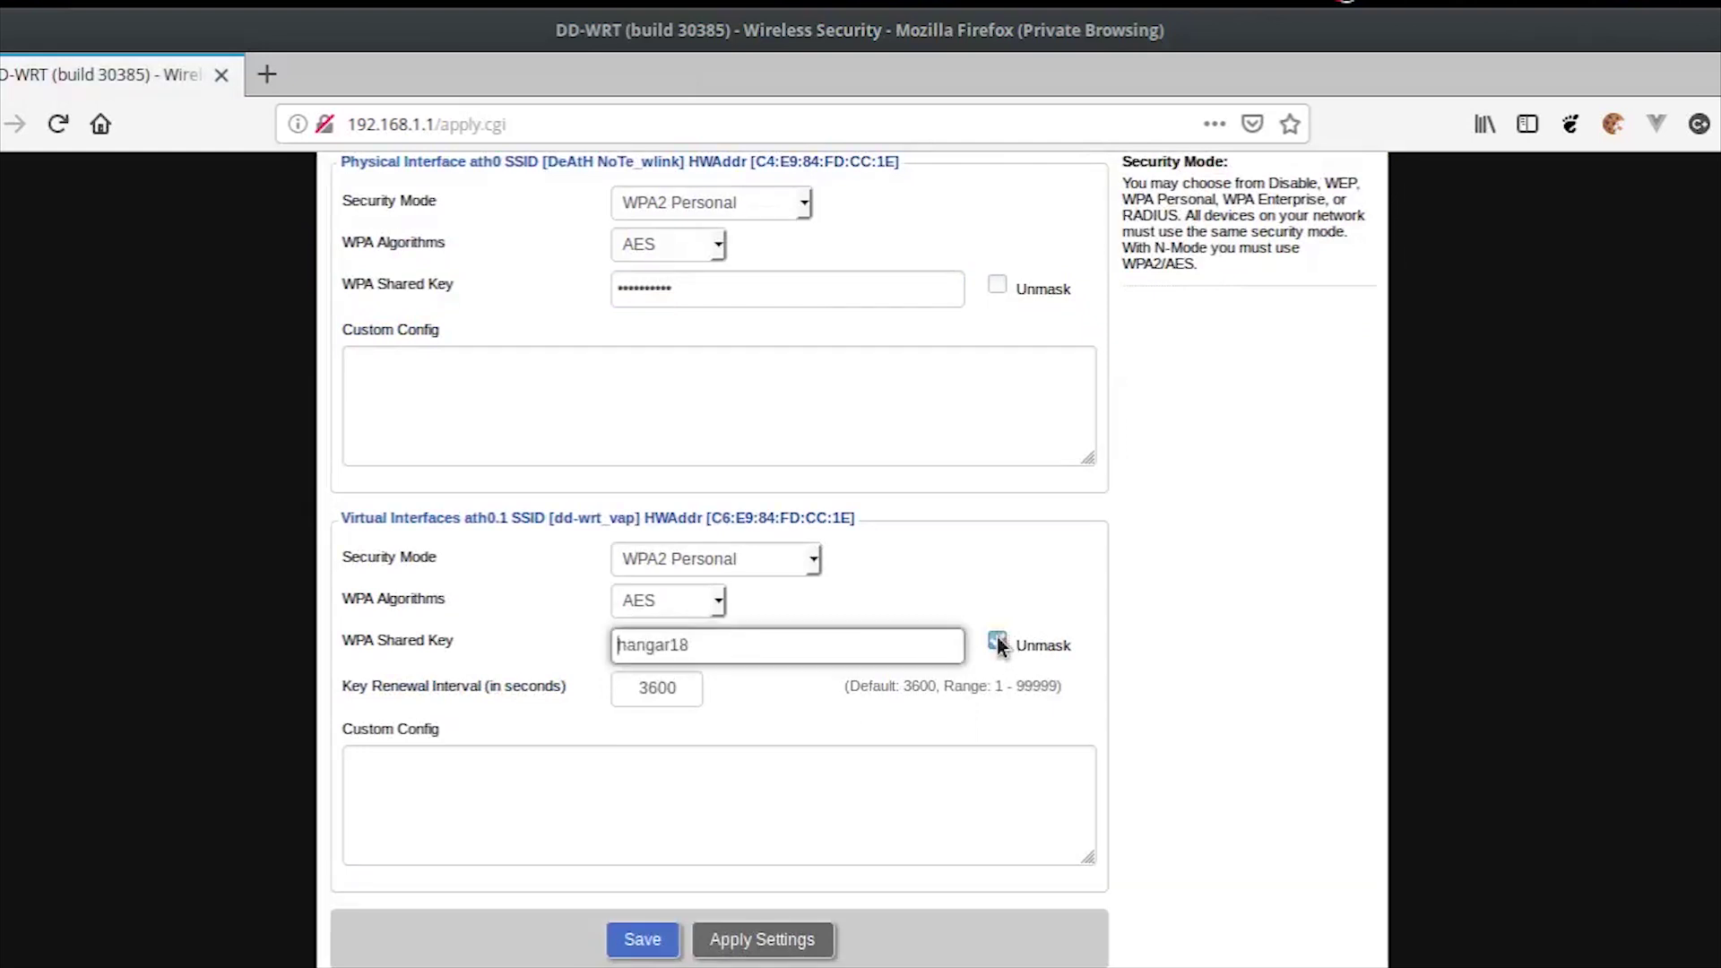
{"action": "left_click", "coordinate": [660, 941]}
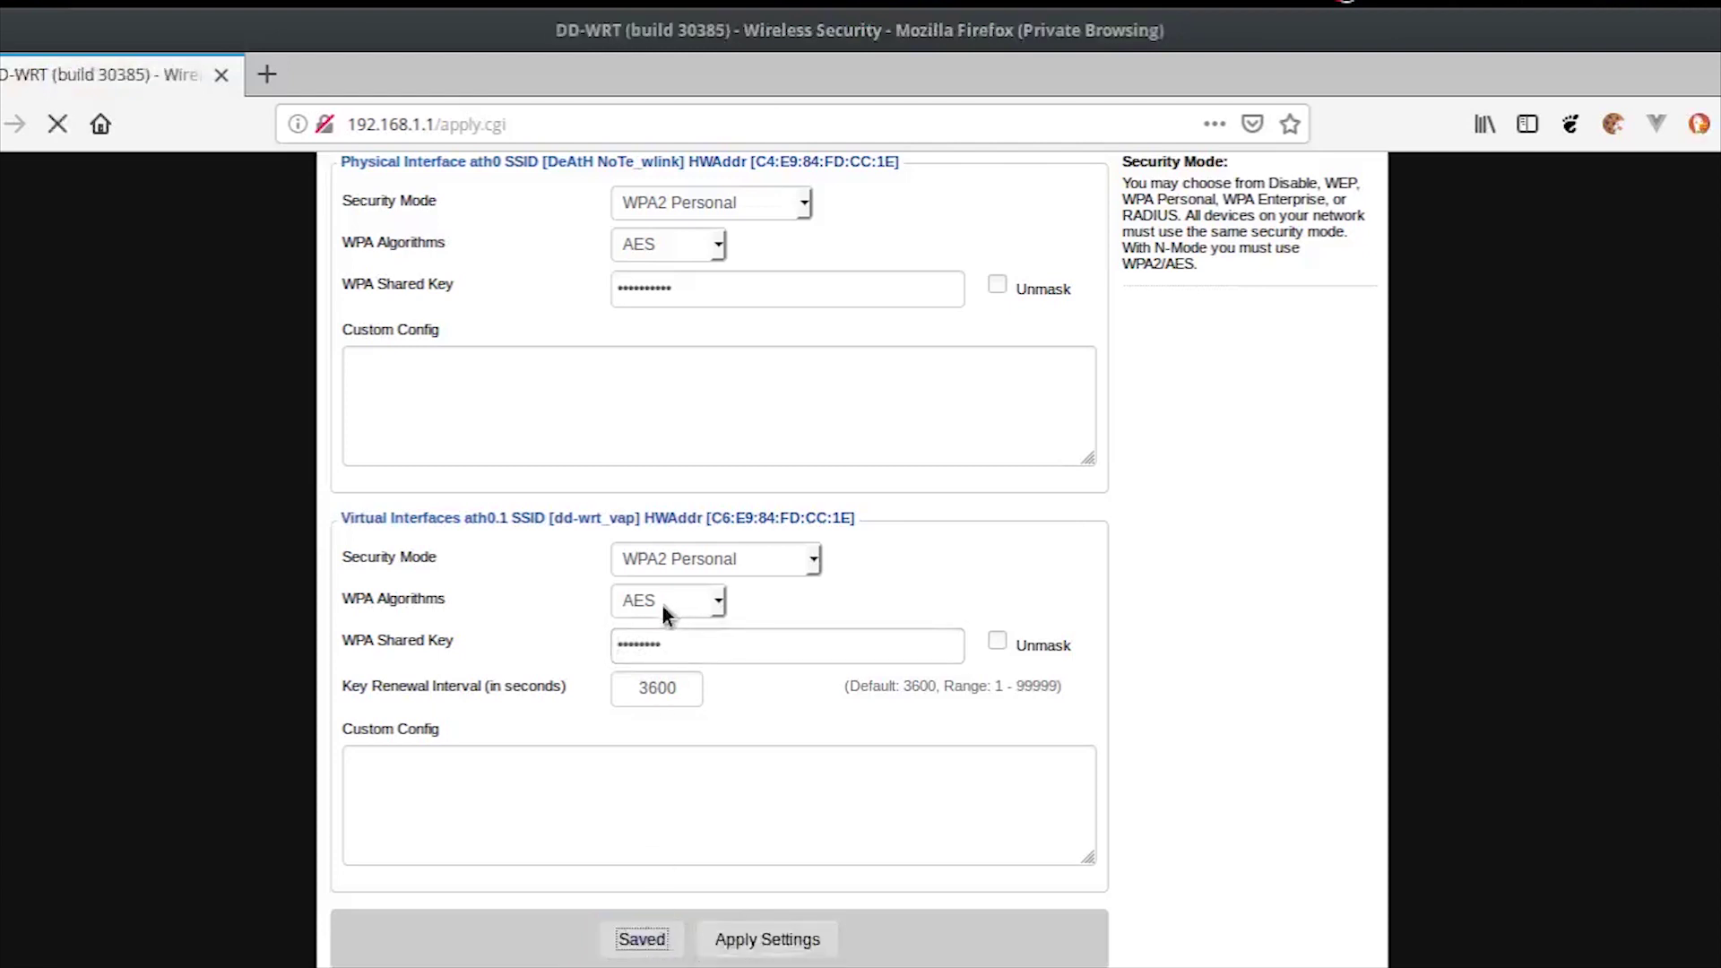
{"action": "scroll", "coordinate": [523, 412], "scroll_direction": "down", "scroll_amount": 3}
{"action": "scroll", "coordinate": [538, 373], "scroll_direction": "up", "scroll_amount": 3}
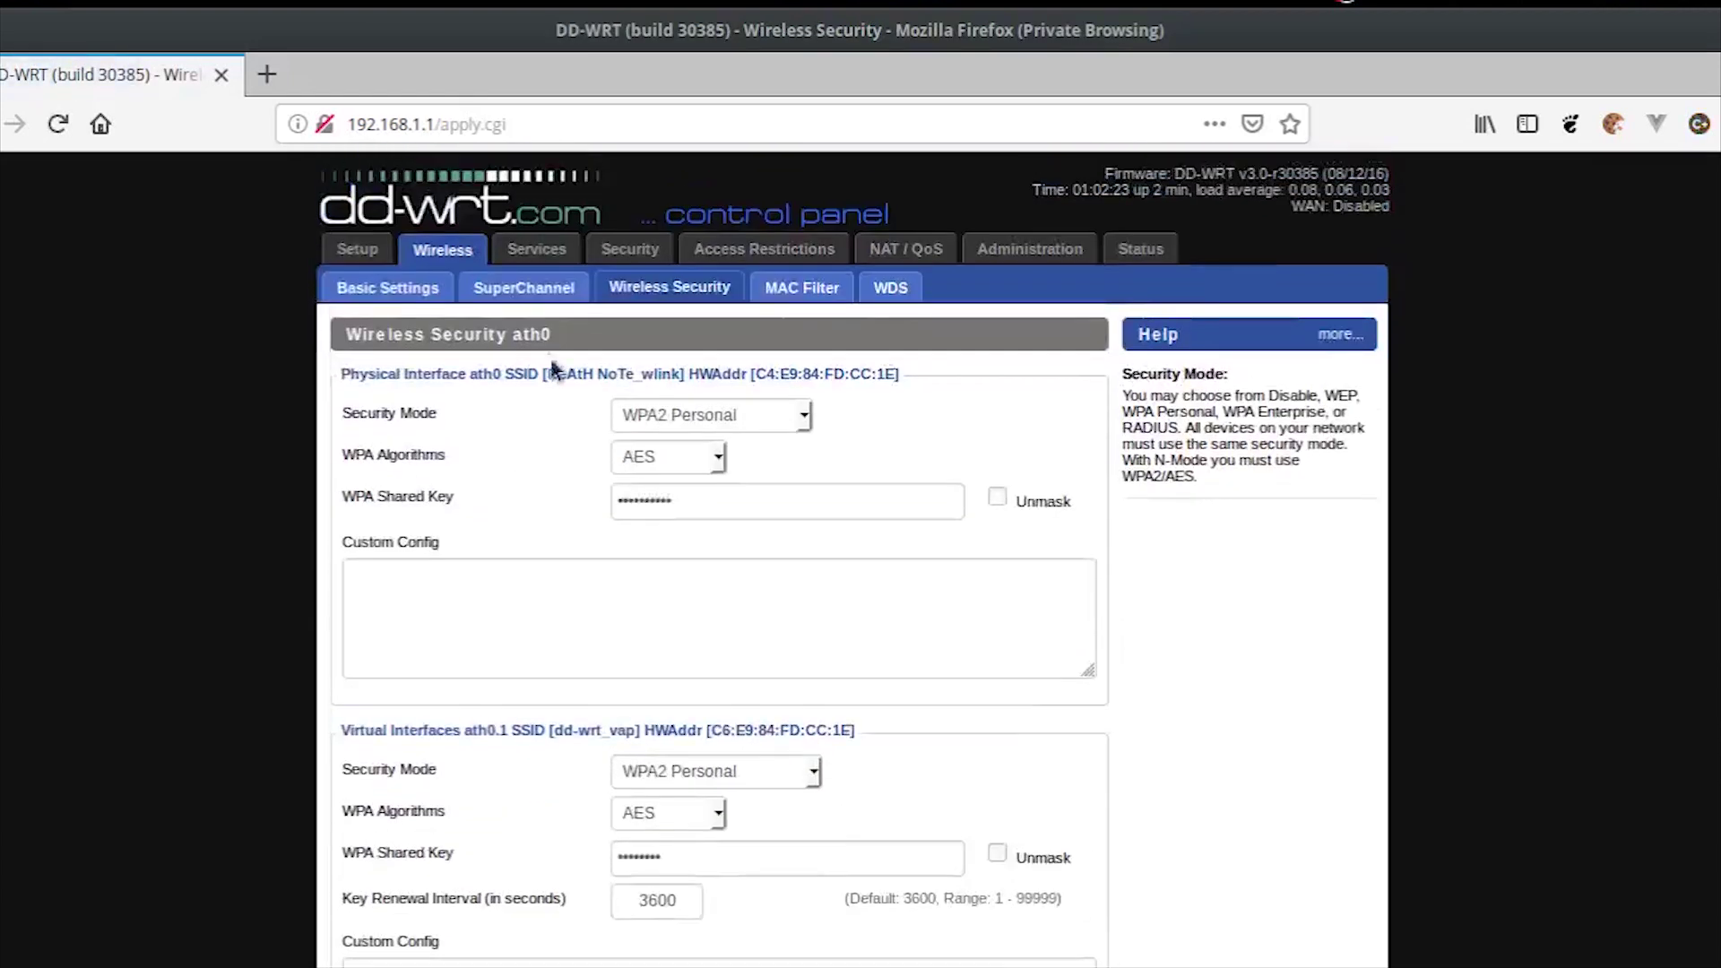
{"action": "left_click", "coordinate": [377, 256]}
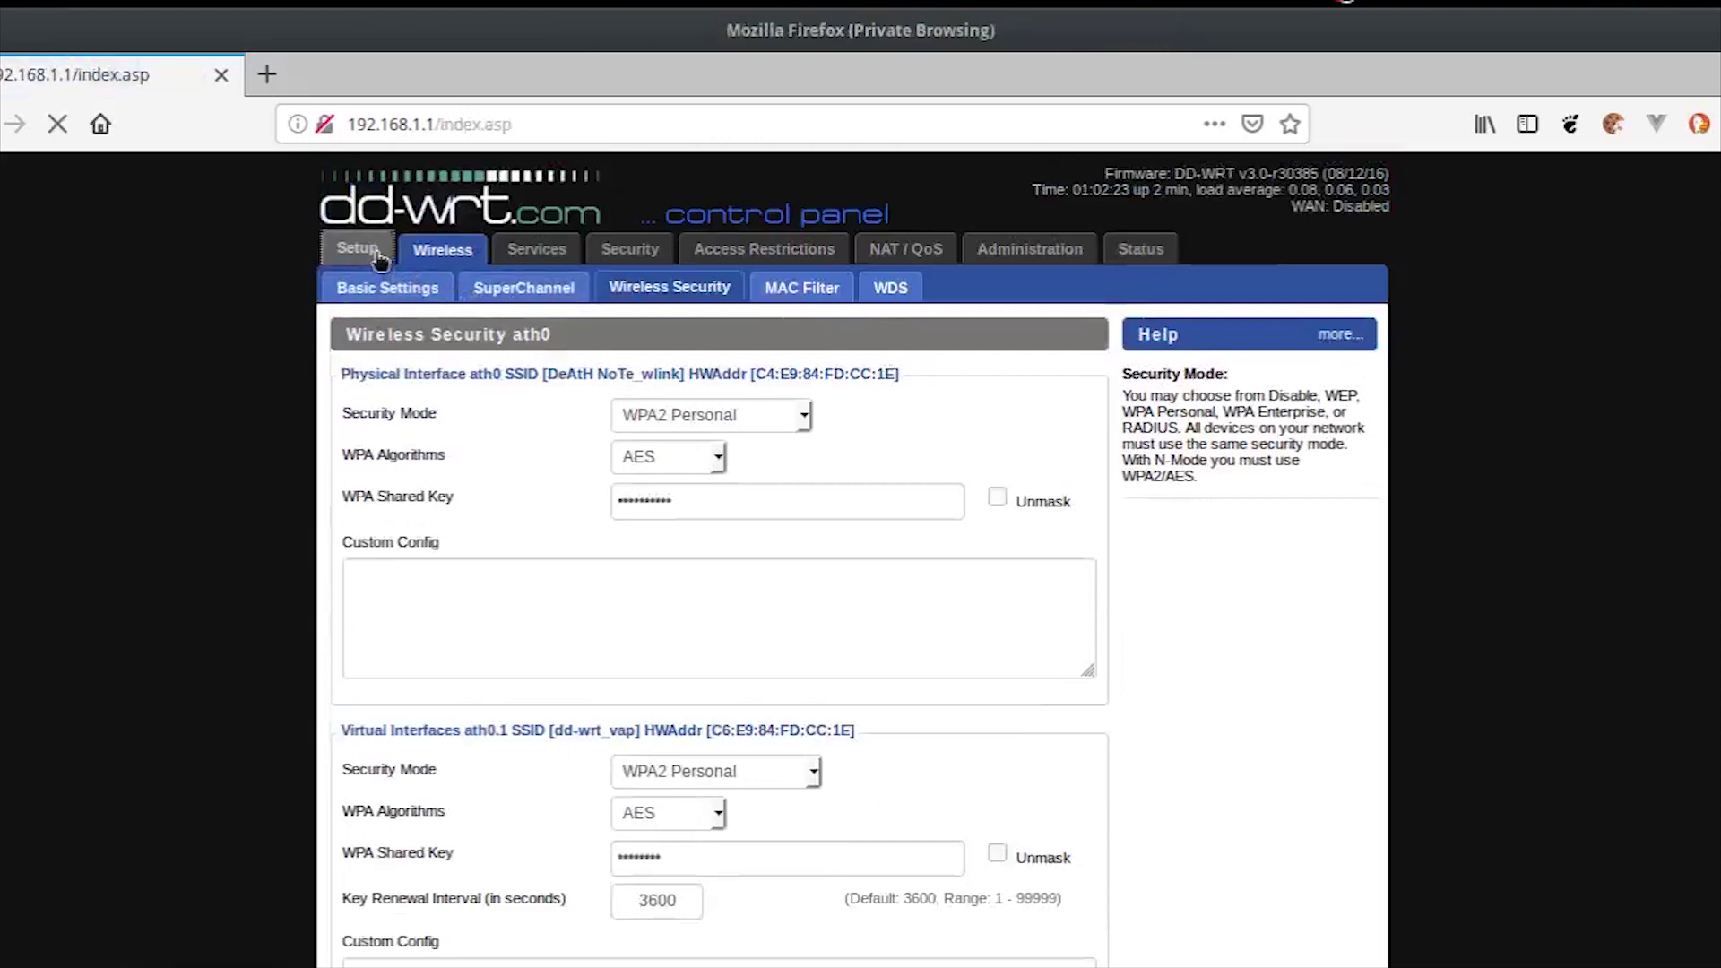
Step: Set WAN to Automatic Configuration - DHCP and the local IP to 192.168.2.1, then save
{"action": "left_click", "coordinate": [724, 417]}
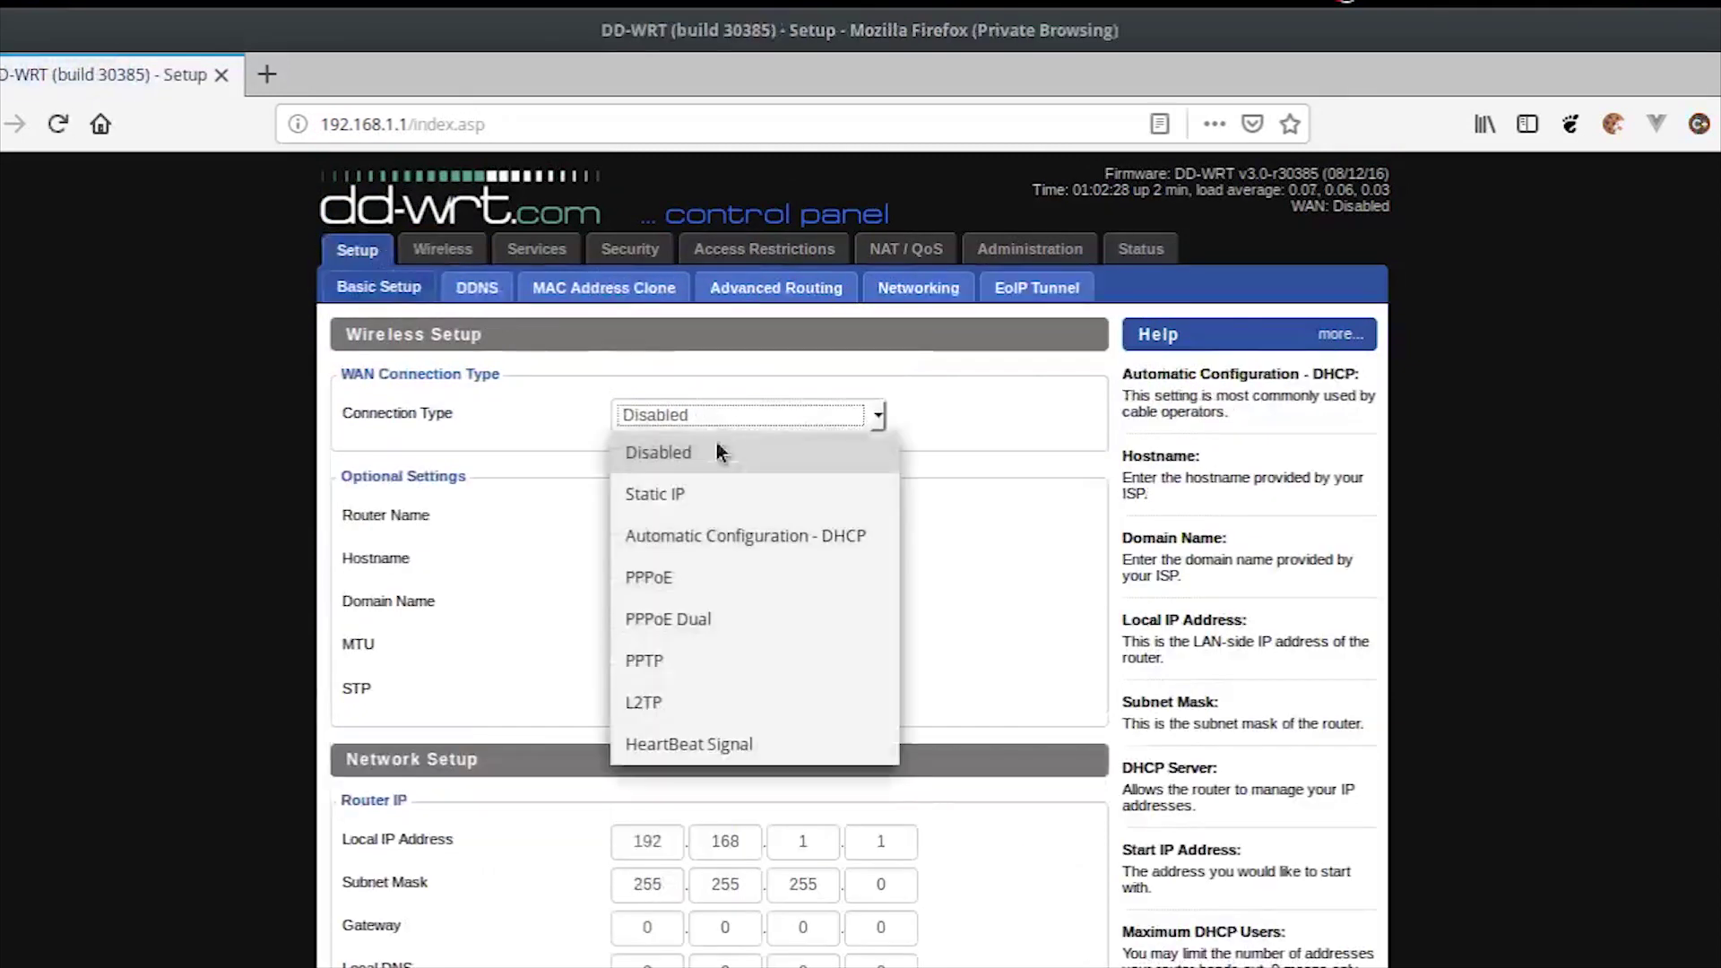
{"action": "left_click", "coordinate": [728, 538]}
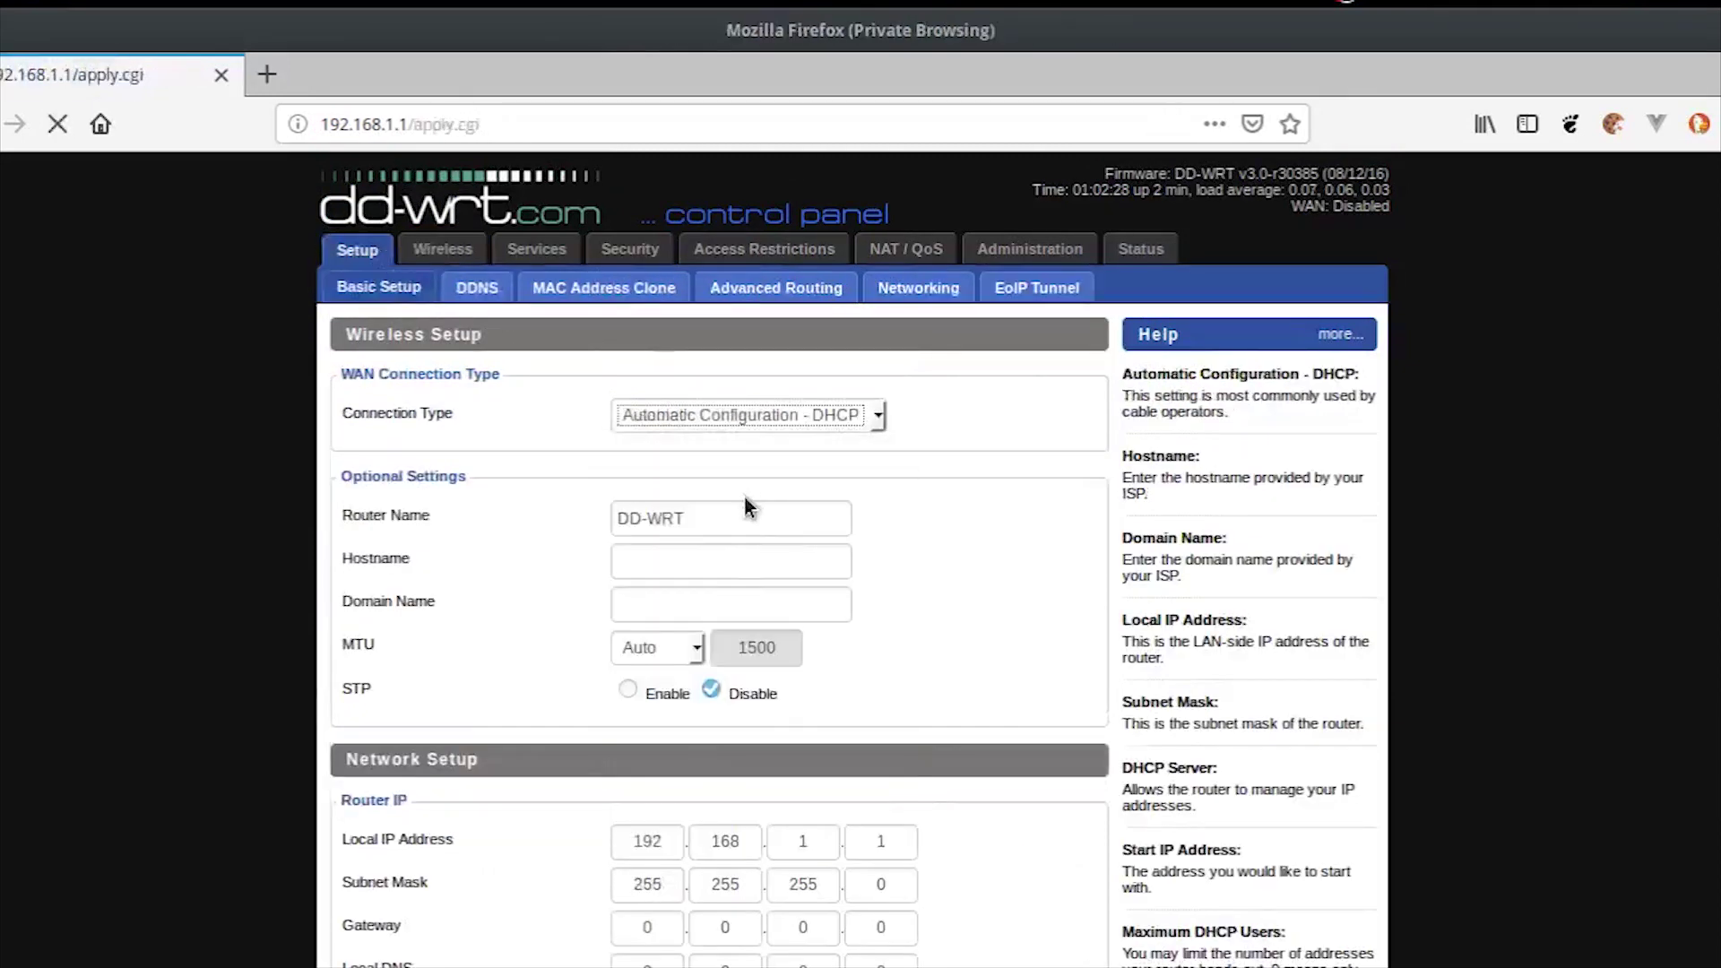
{"action": "scroll", "coordinate": [826, 634], "scroll_direction": "down", "scroll_amount": 2}
{"action": "scroll", "coordinate": [826, 634], "scroll_direction": "down", "scroll_amount": 1}
{"action": "double_click", "coordinate": [809, 567]}
{"action": "type", "text": "2"}
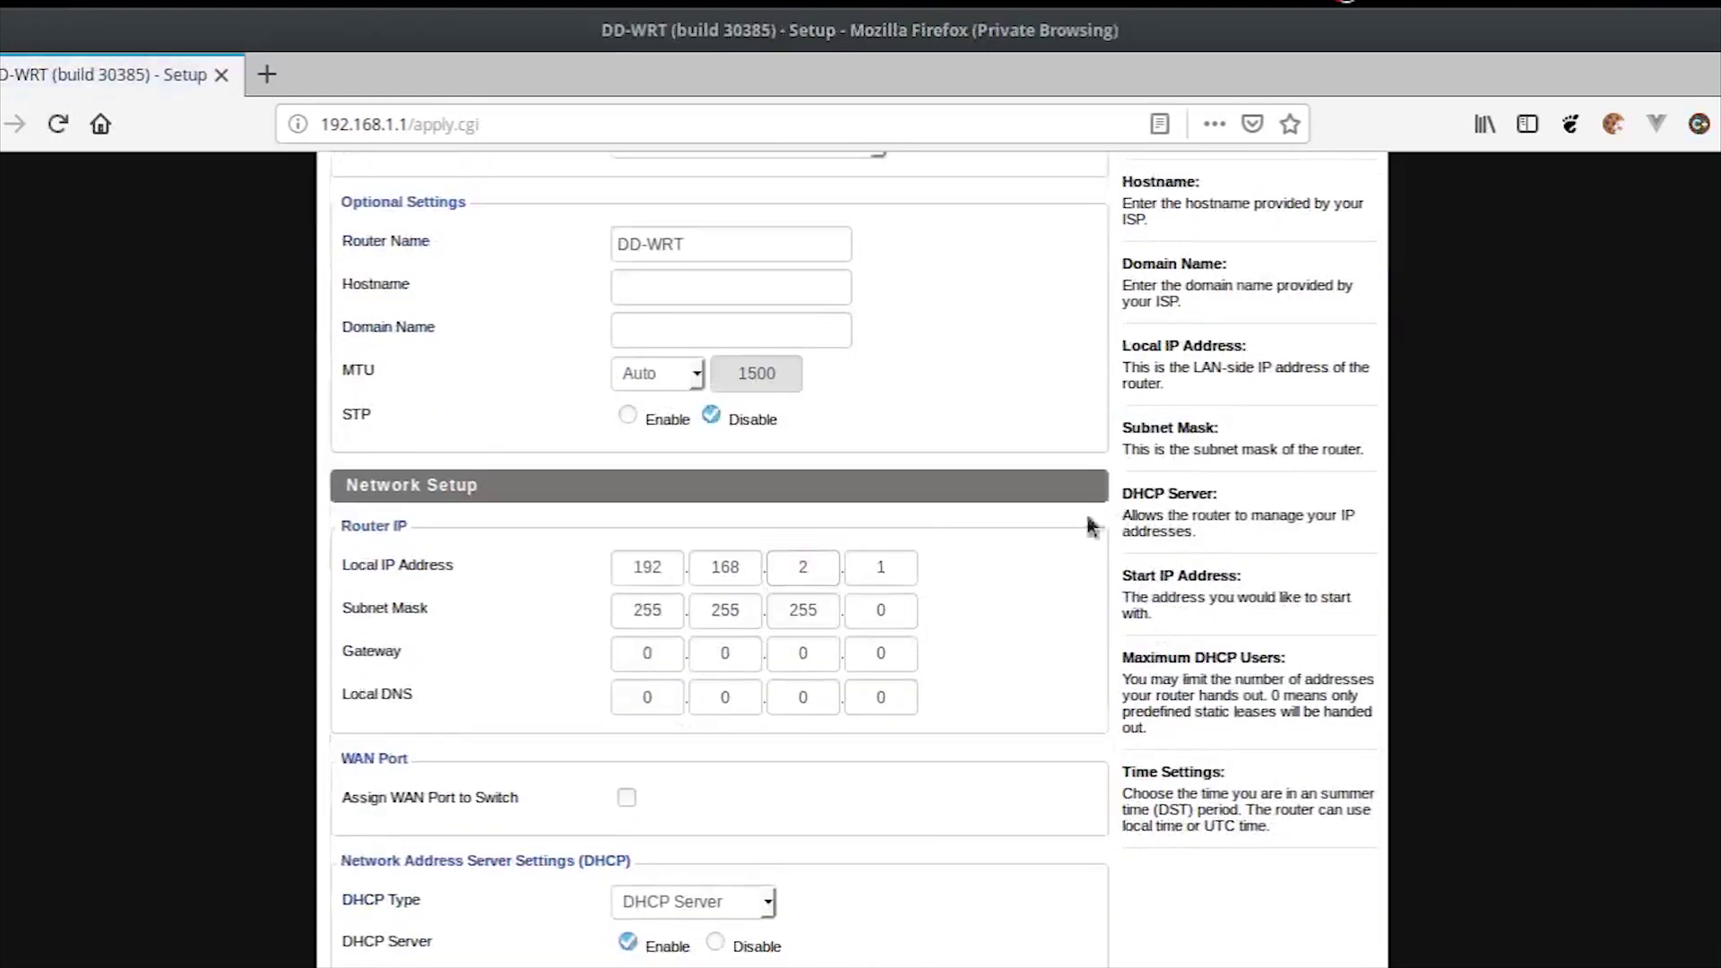
{"action": "scroll", "coordinate": [943, 665], "scroll_direction": "down", "scroll_amount": 8}
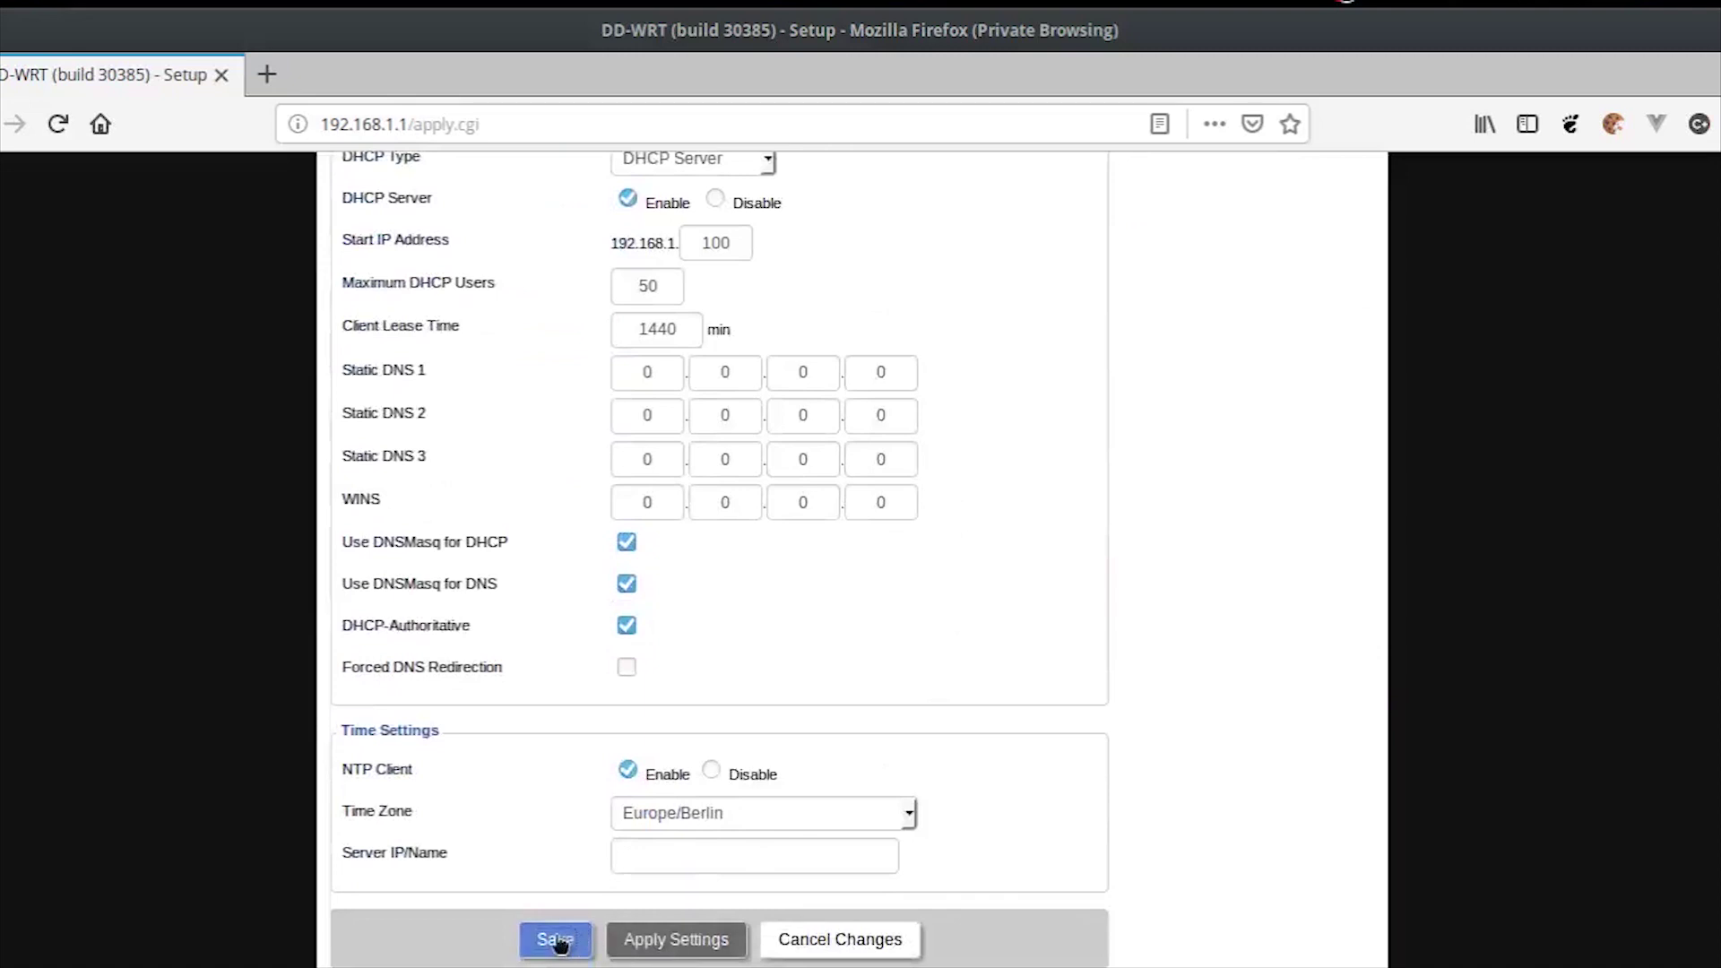
{"action": "left_click", "coordinate": [556, 940]}
{"action": "scroll", "coordinate": [699, 911], "scroll_direction": "down", "scroll_amount": 8}
{"action": "scroll", "coordinate": [701, 960], "scroll_direction": "down", "scroll_amount": 3}
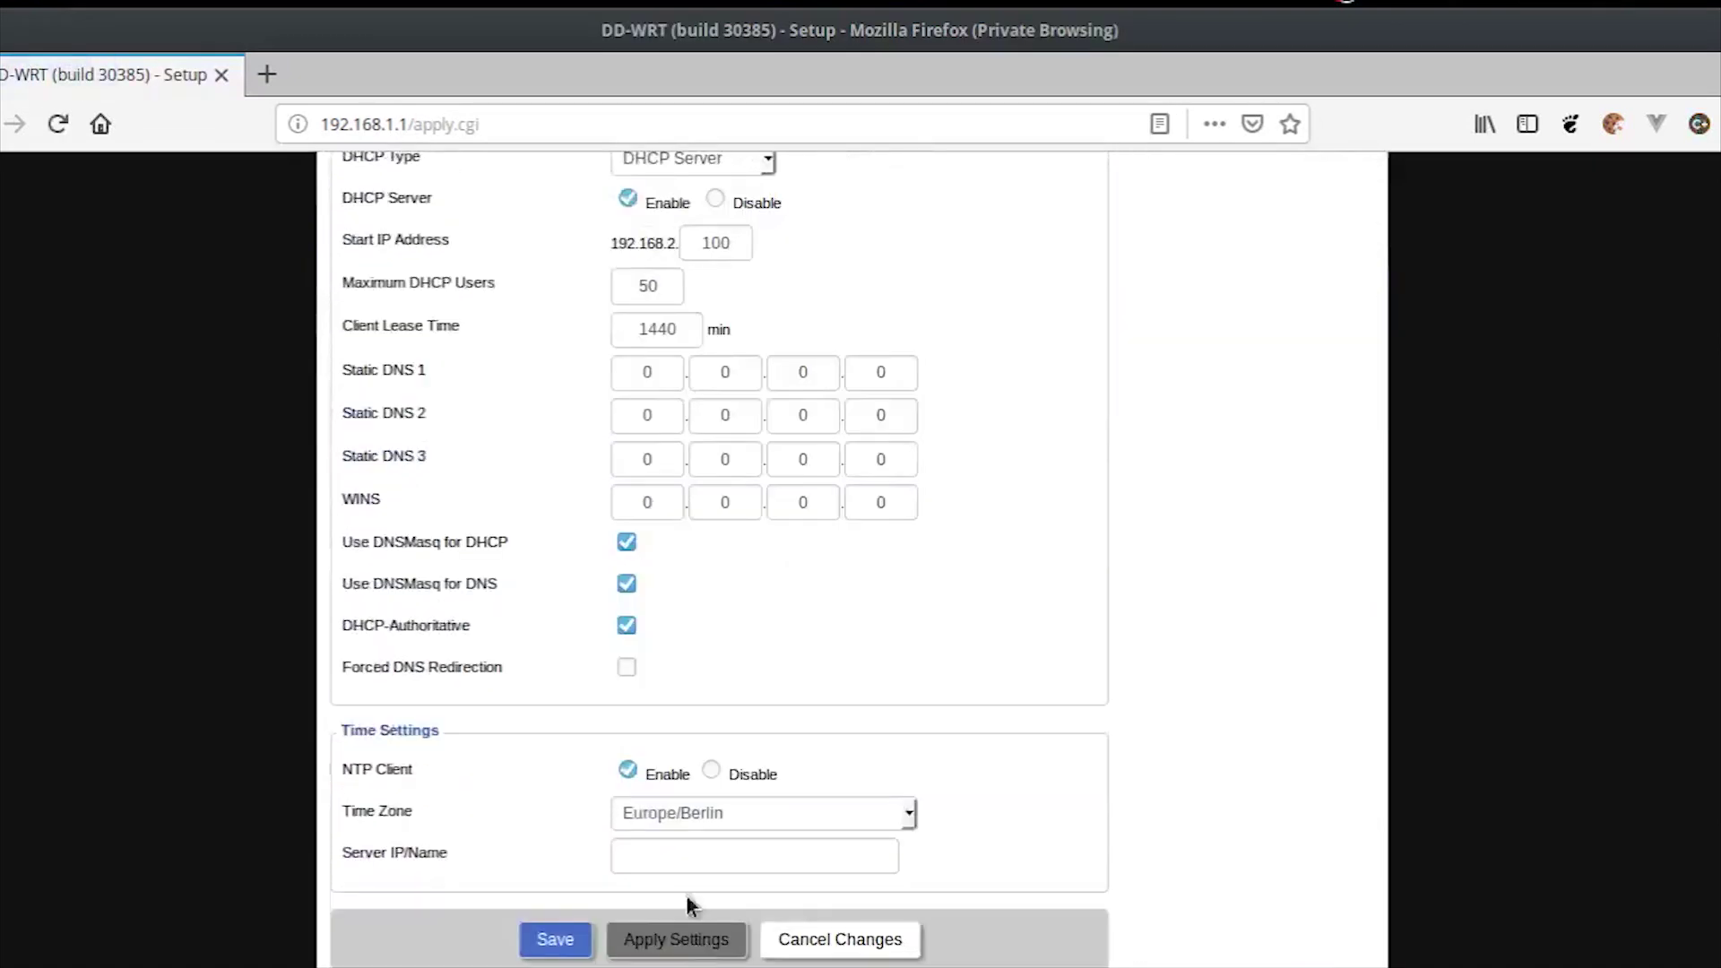
{"action": "left_click", "coordinate": [267, 74]}
{"action": "type", "text": "www"}
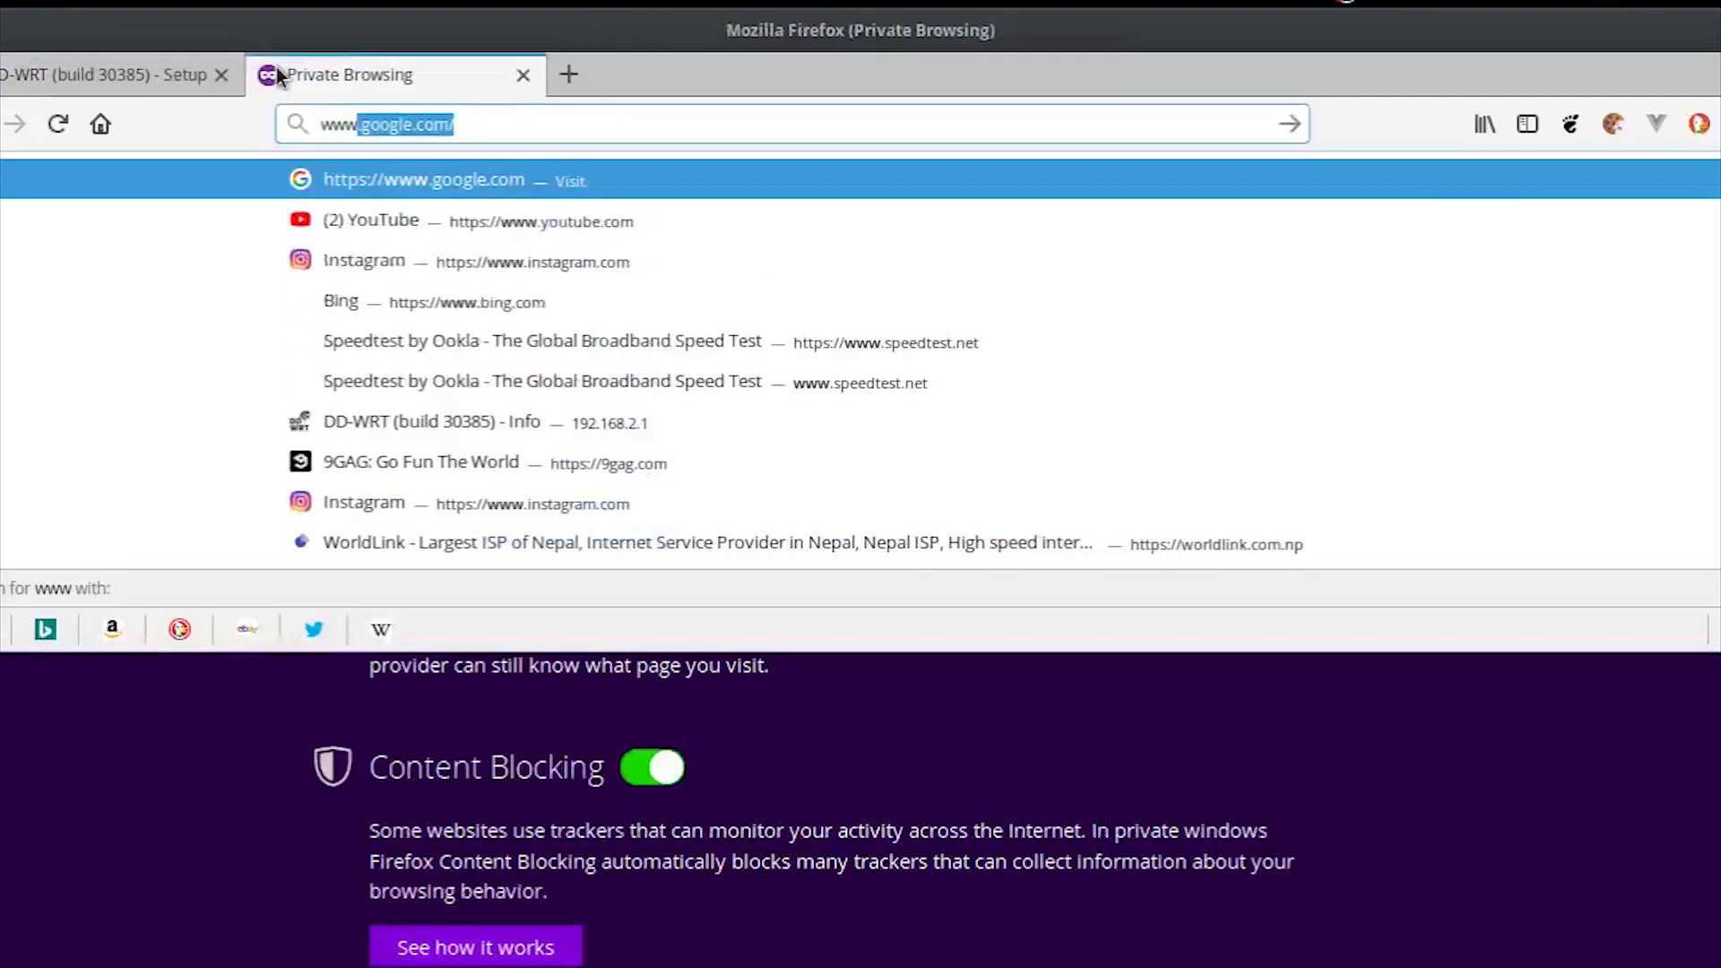
{"action": "key", "text": "Return"}
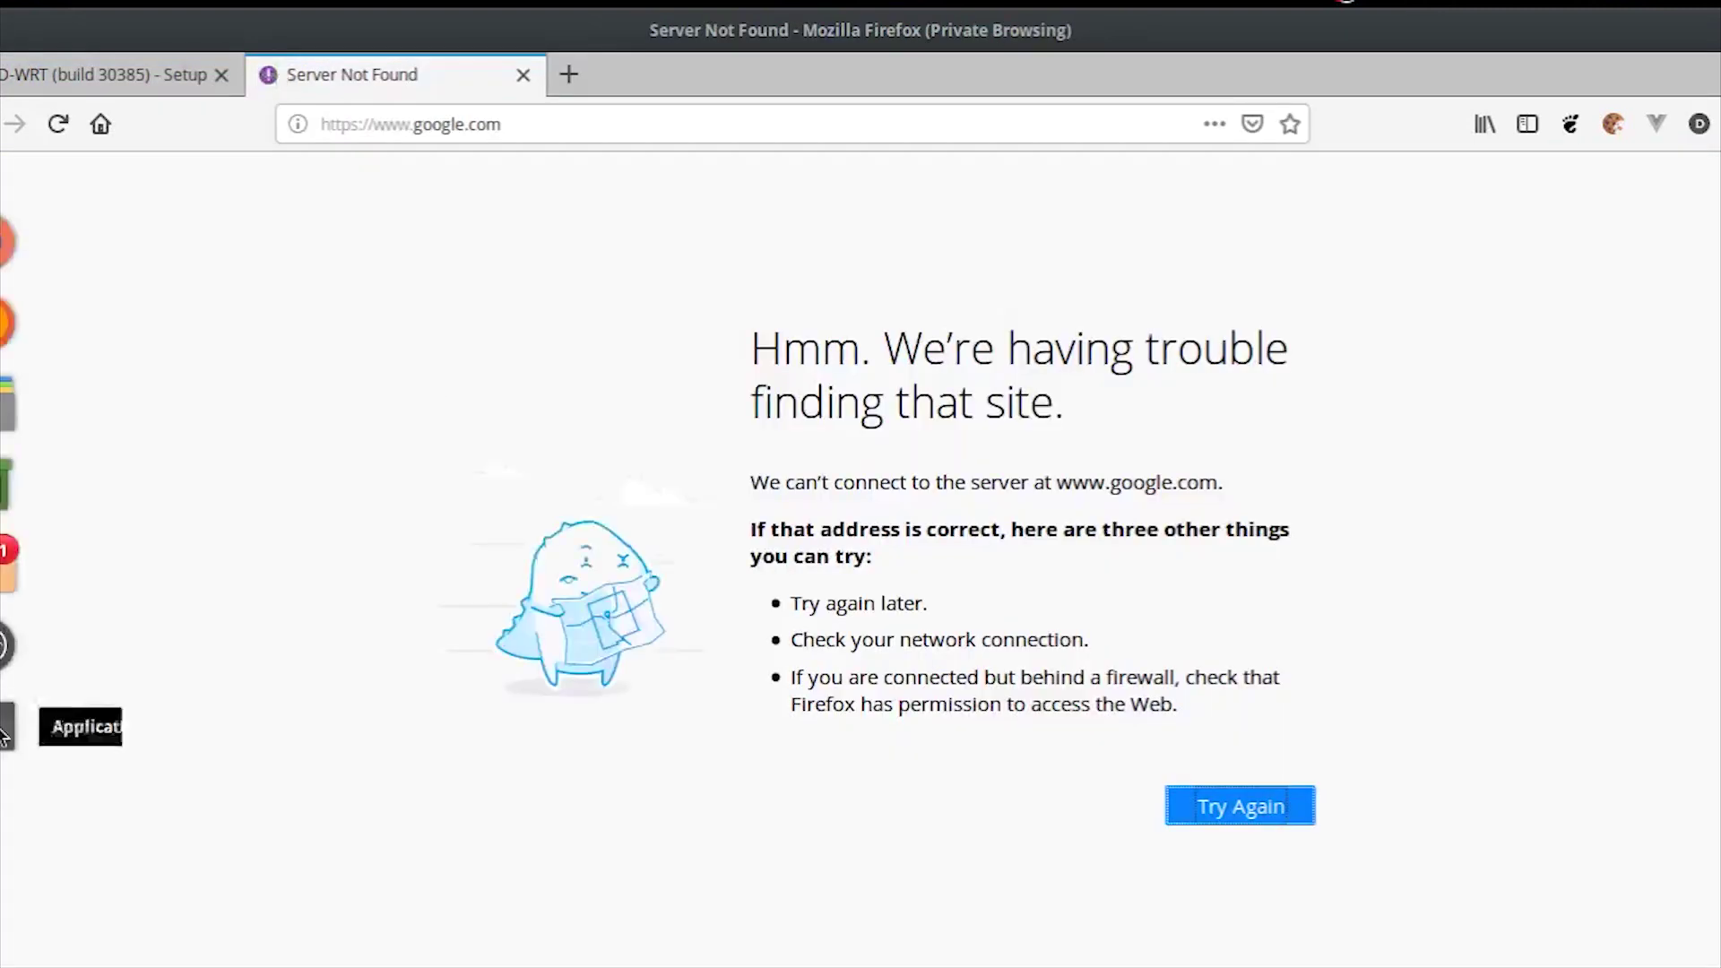
{"action": "left_click", "coordinate": [5, 727]}
{"action": "type", "text": "clear"}
{"action": "key", "text": "Return"}
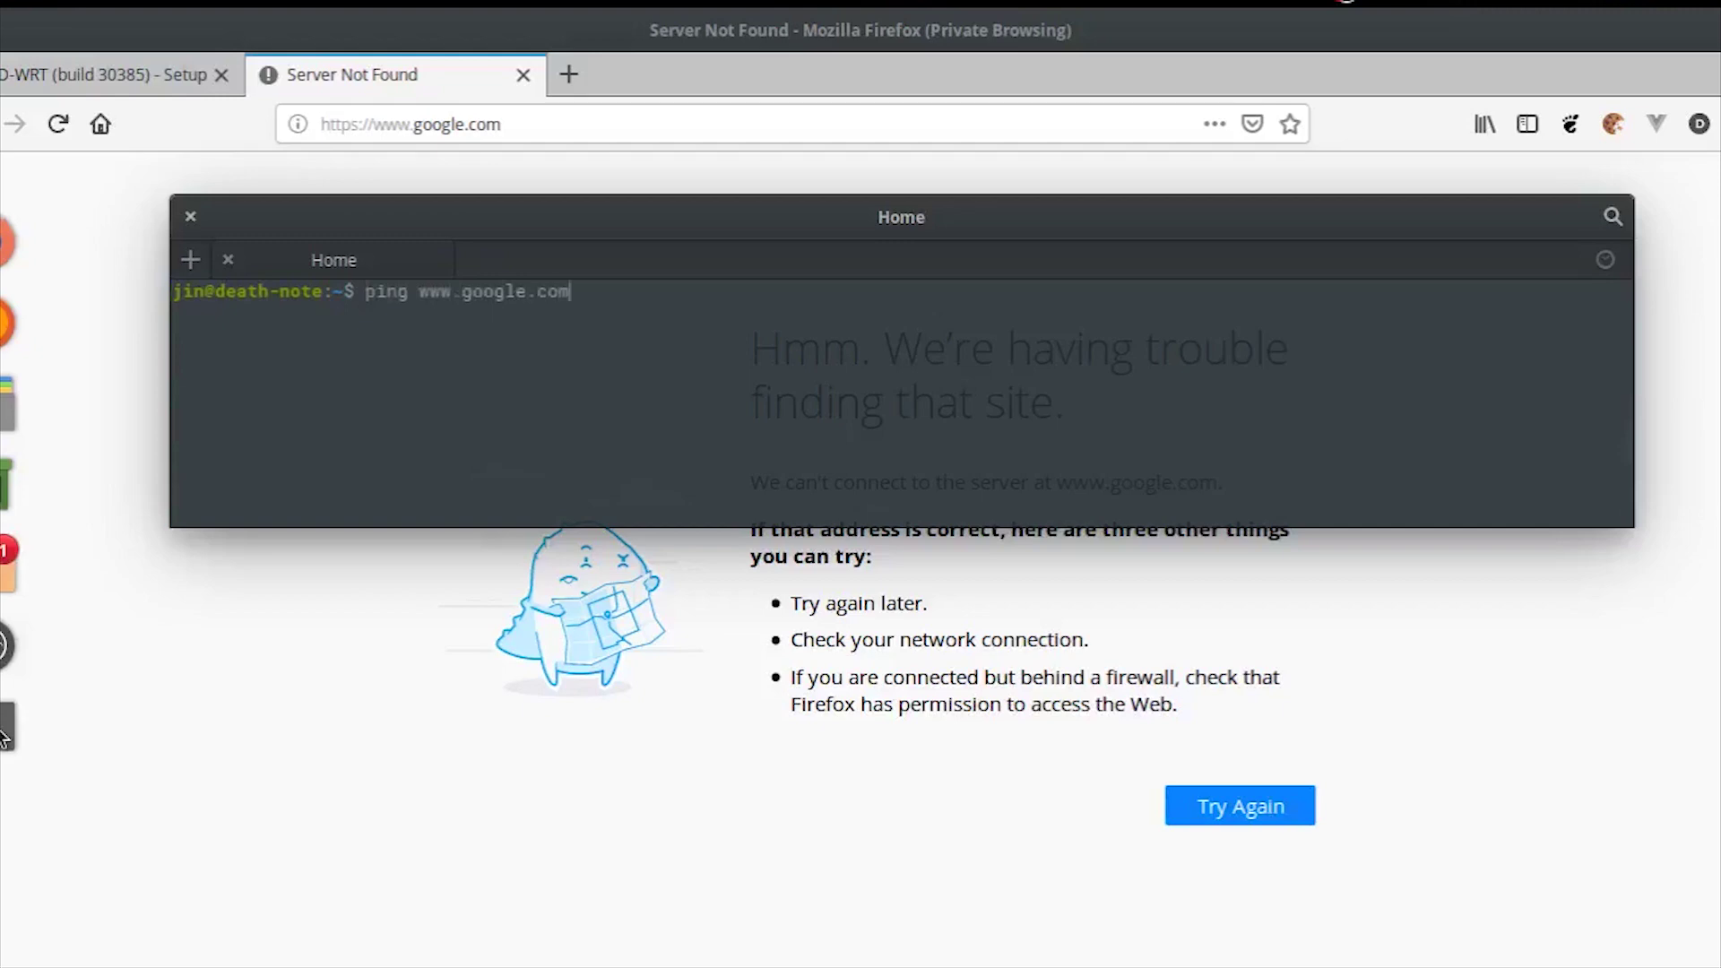
{"action": "key", "text": "Return"}
Step: Return to the DD-WRT Basic Setup tab
{"action": "left_click", "coordinate": [130, 68]}
{"action": "scroll", "coordinate": [1333, 611], "scroll_direction": "up", "scroll_amount": 5}
{"action": "scroll", "coordinate": [1334, 611], "scroll_direction": "up", "scroll_amount": 6}
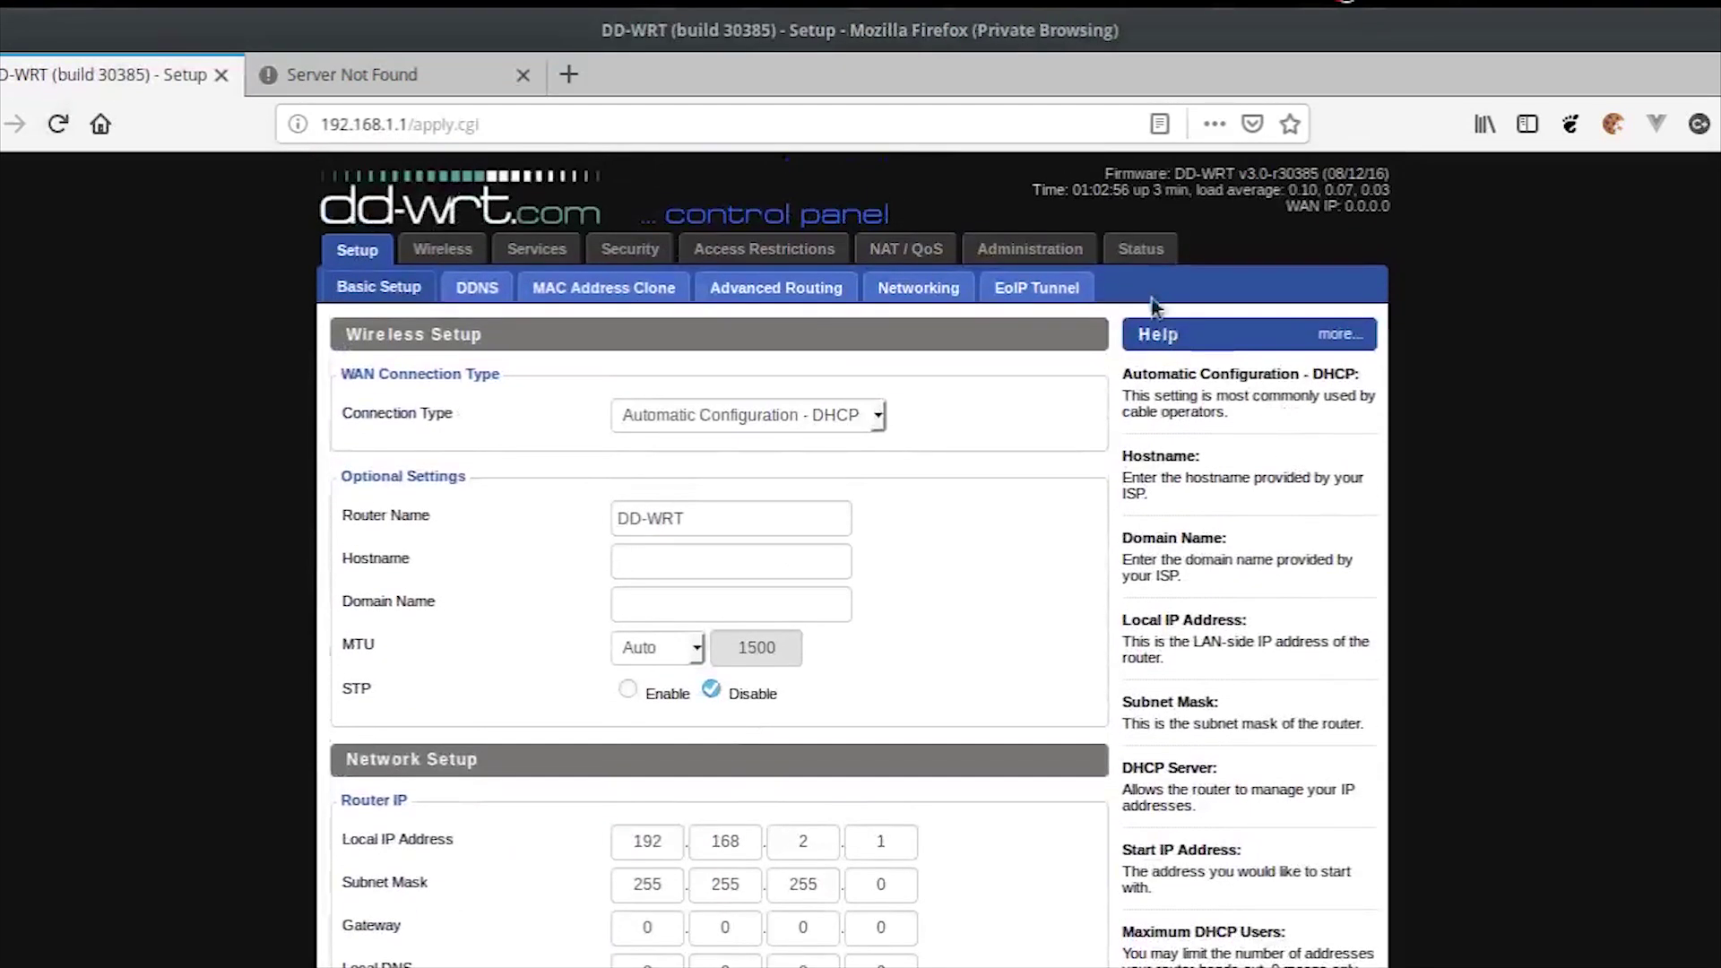
Step: Reboot the router from the Administration > Management page
{"action": "left_click", "coordinate": [1156, 255]}
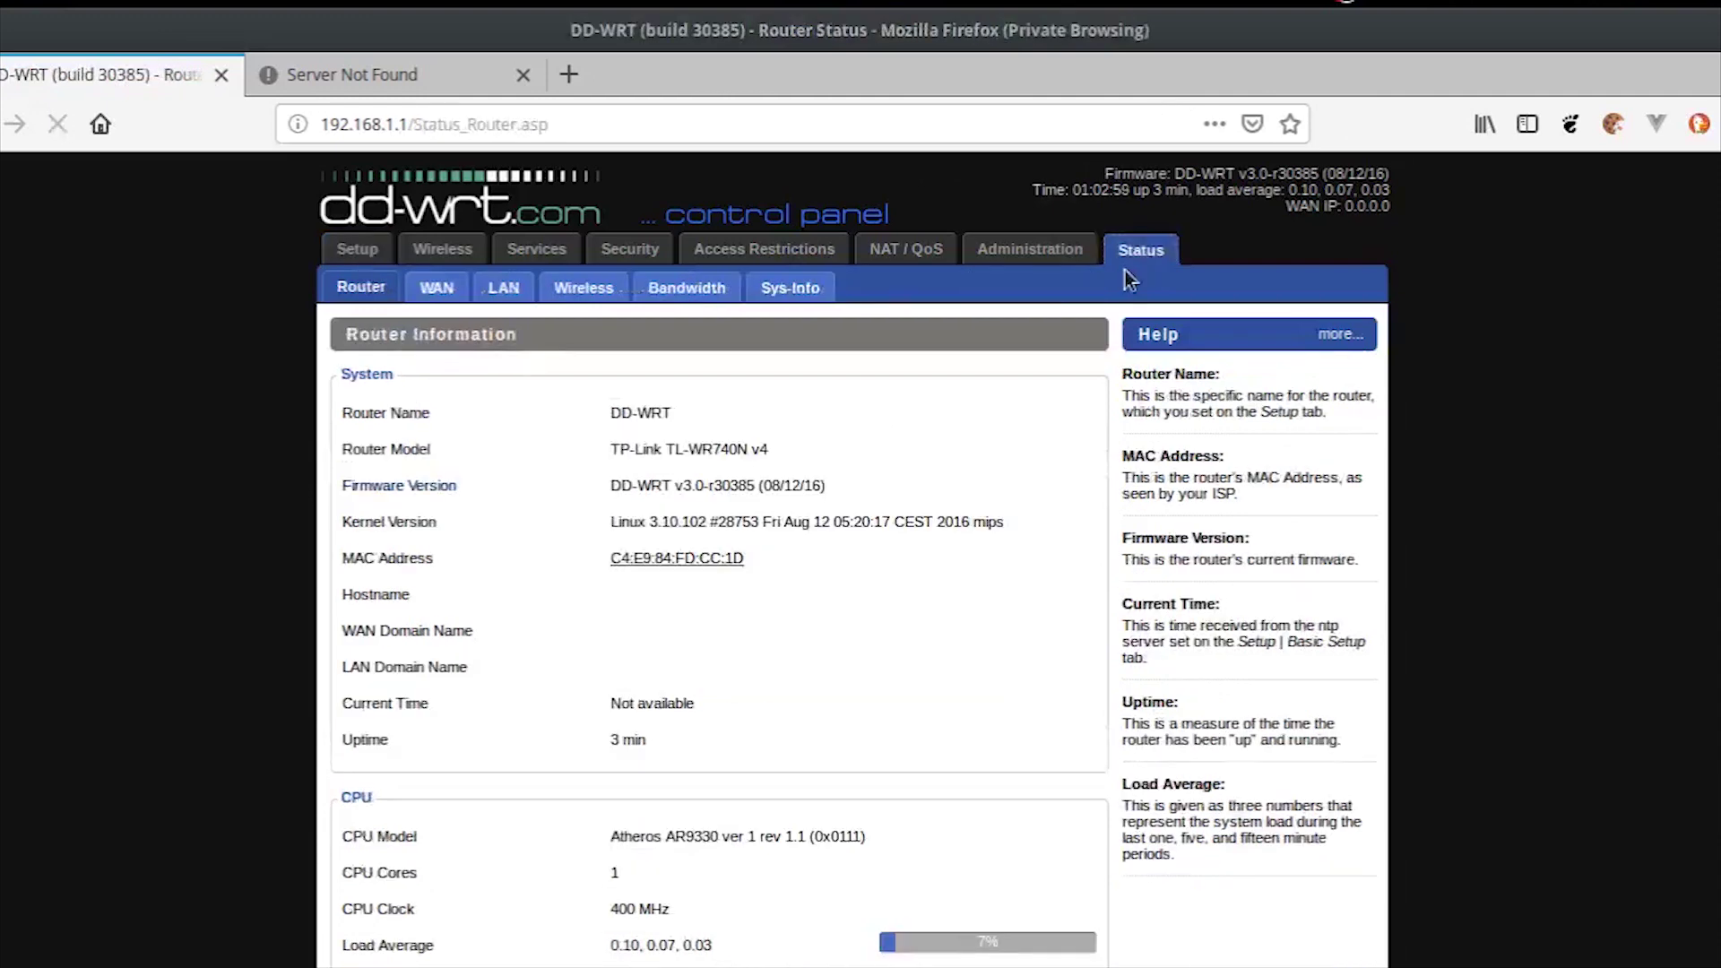
{"action": "scroll", "coordinate": [816, 536], "scroll_direction": "down", "scroll_amount": 5}
{"action": "scroll", "coordinate": [762, 619], "scroll_direction": "up", "scroll_amount": 5}
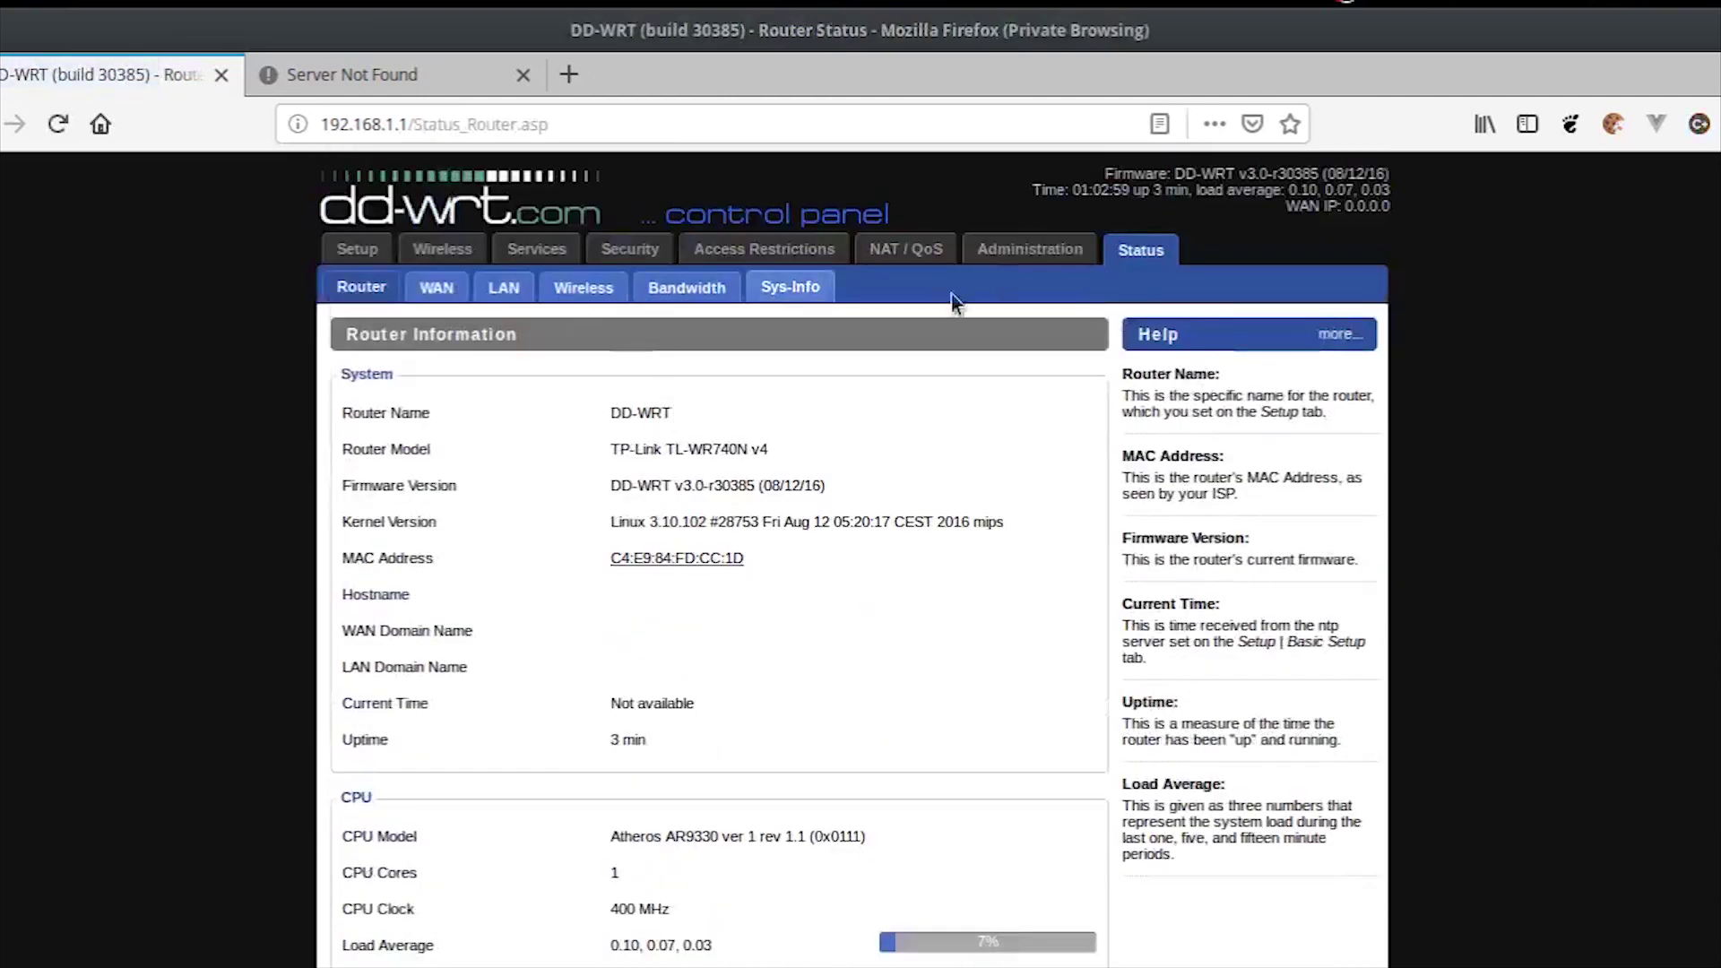
{"action": "left_click", "coordinate": [1032, 254]}
{"action": "scroll", "coordinate": [899, 541], "scroll_direction": "down", "scroll_amount": 15}
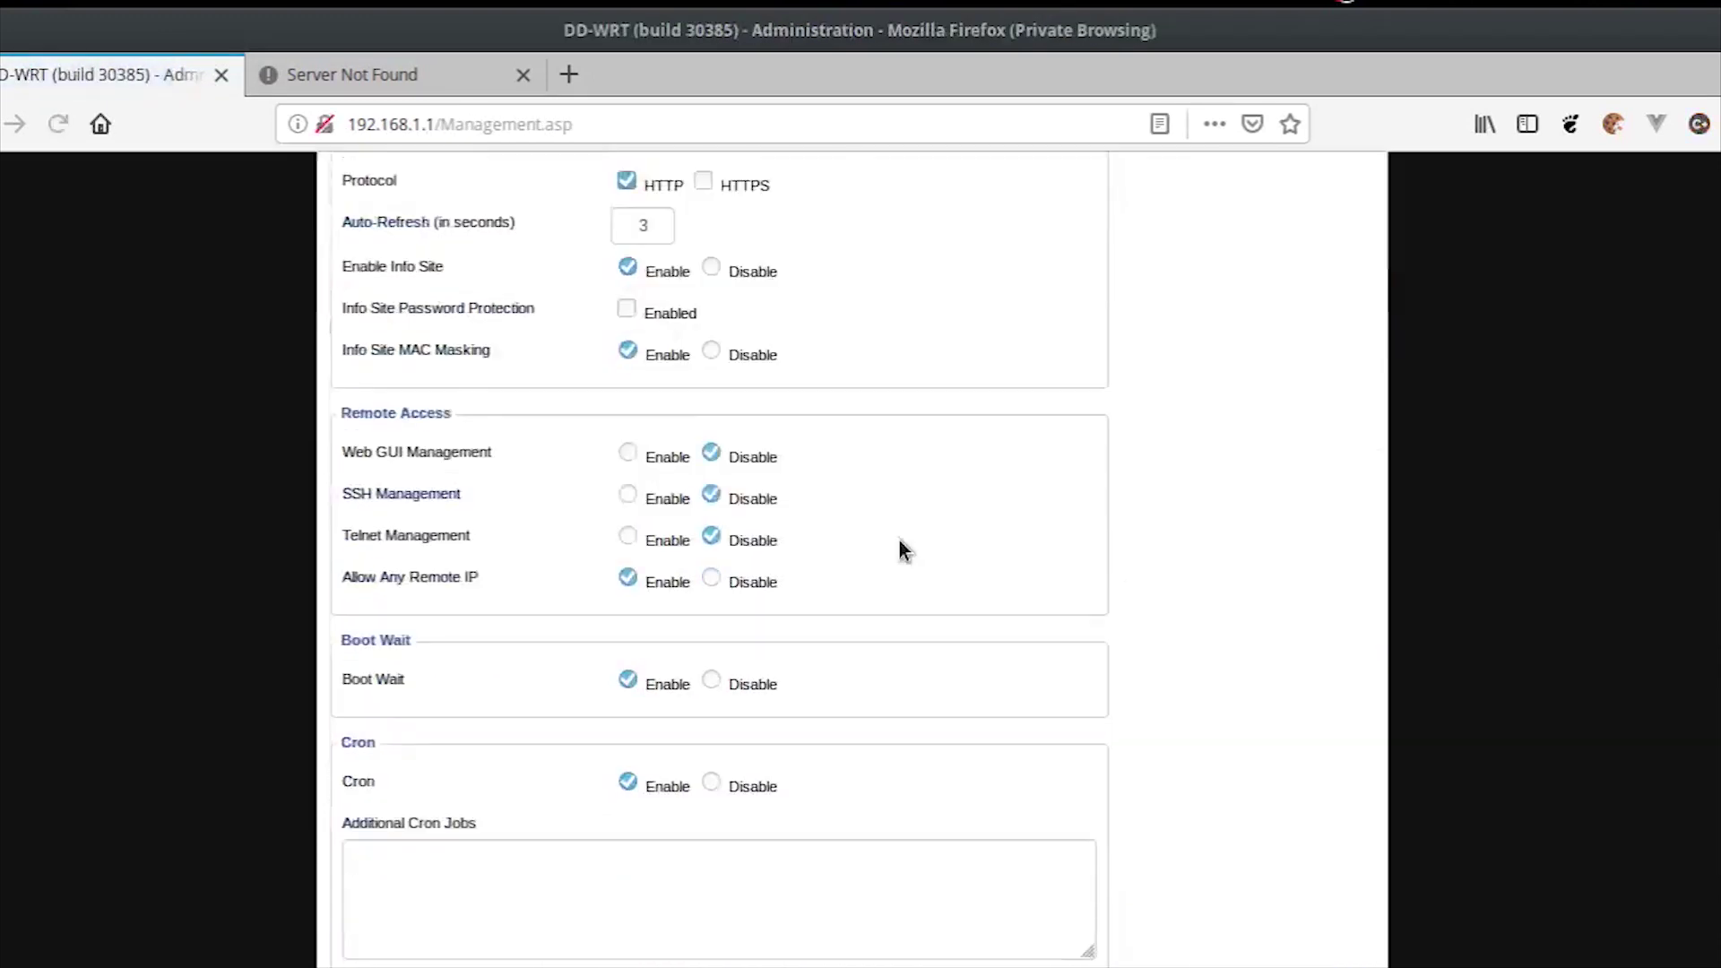
{"action": "left_click", "coordinate": [941, 937]}
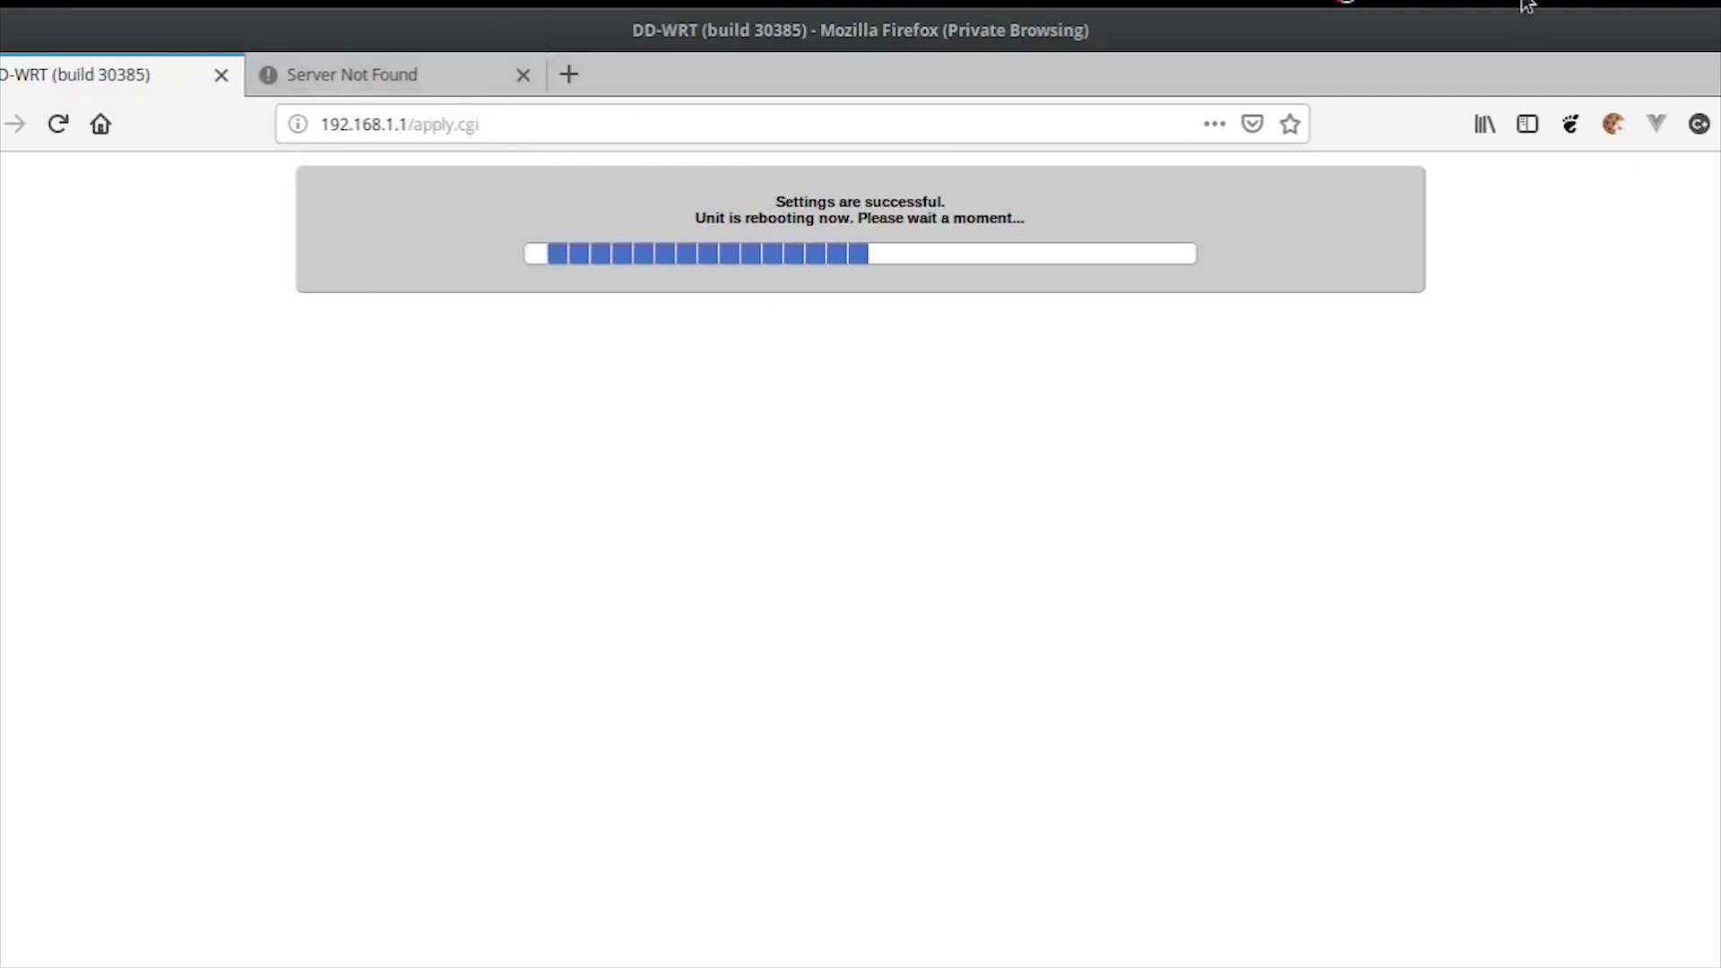
Step: Reconnect the computer's wired network connection by switching it off and back on
{"action": "left_click", "coordinate": [1604, 4]}
{"action": "left_click", "coordinate": [1612, 60]}
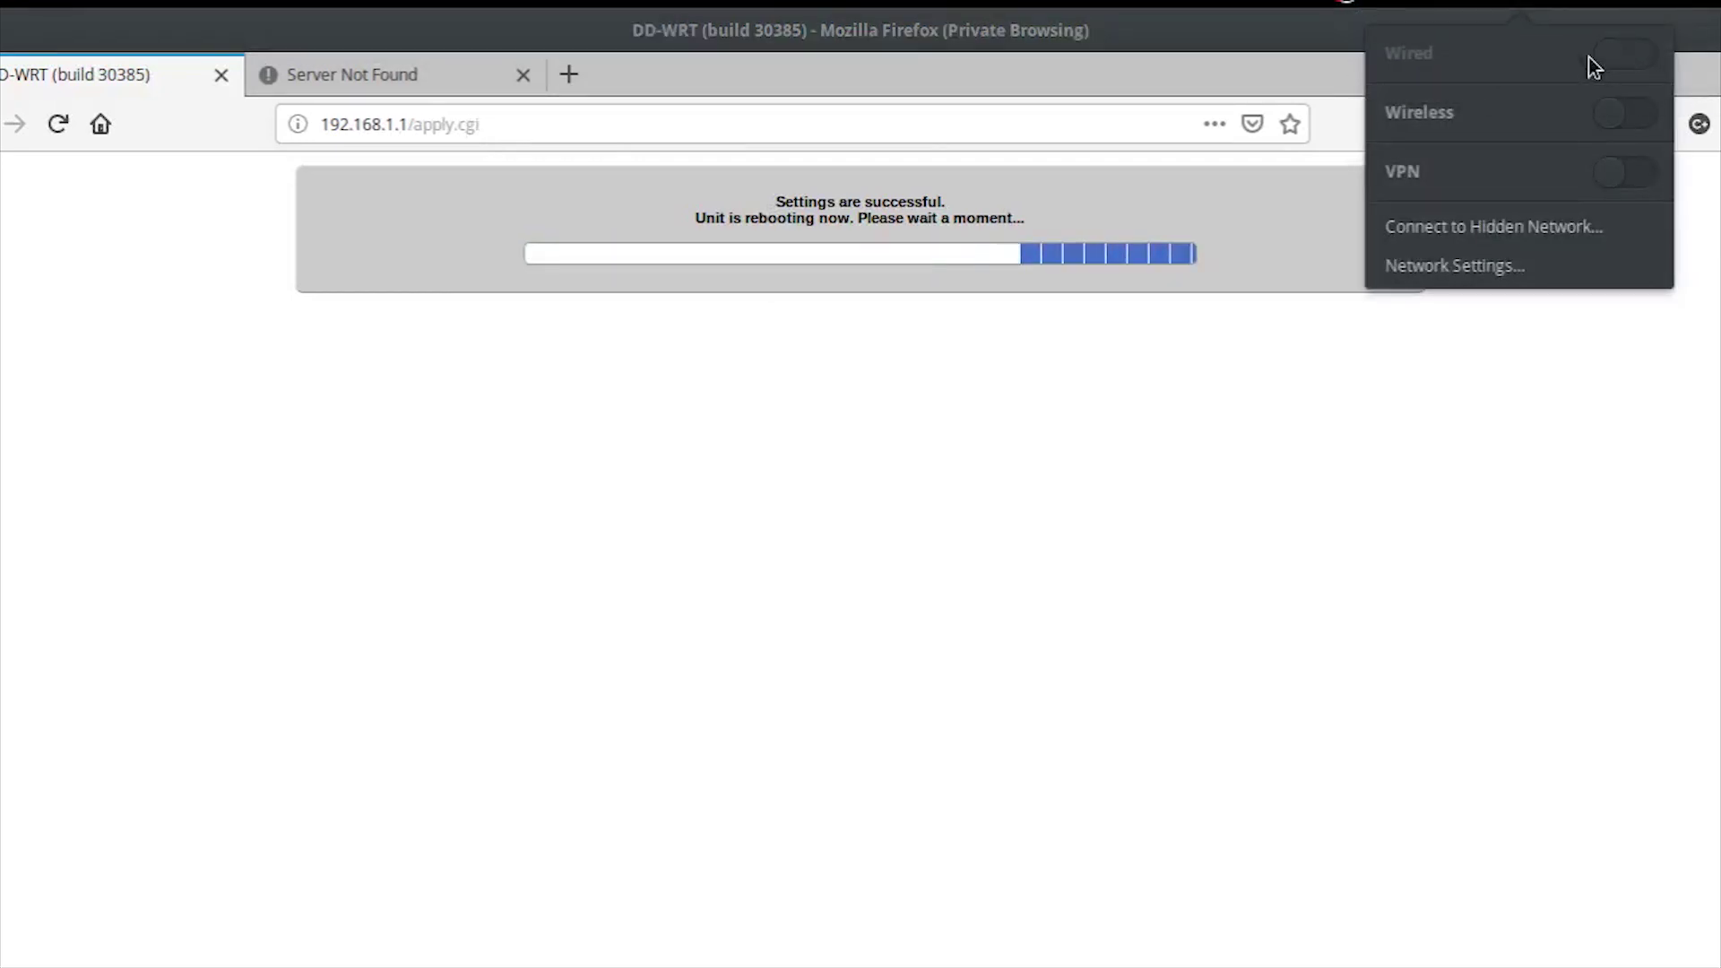
{"action": "left_click", "coordinate": [1627, 61]}
{"action": "left_click", "coordinate": [956, 449]}
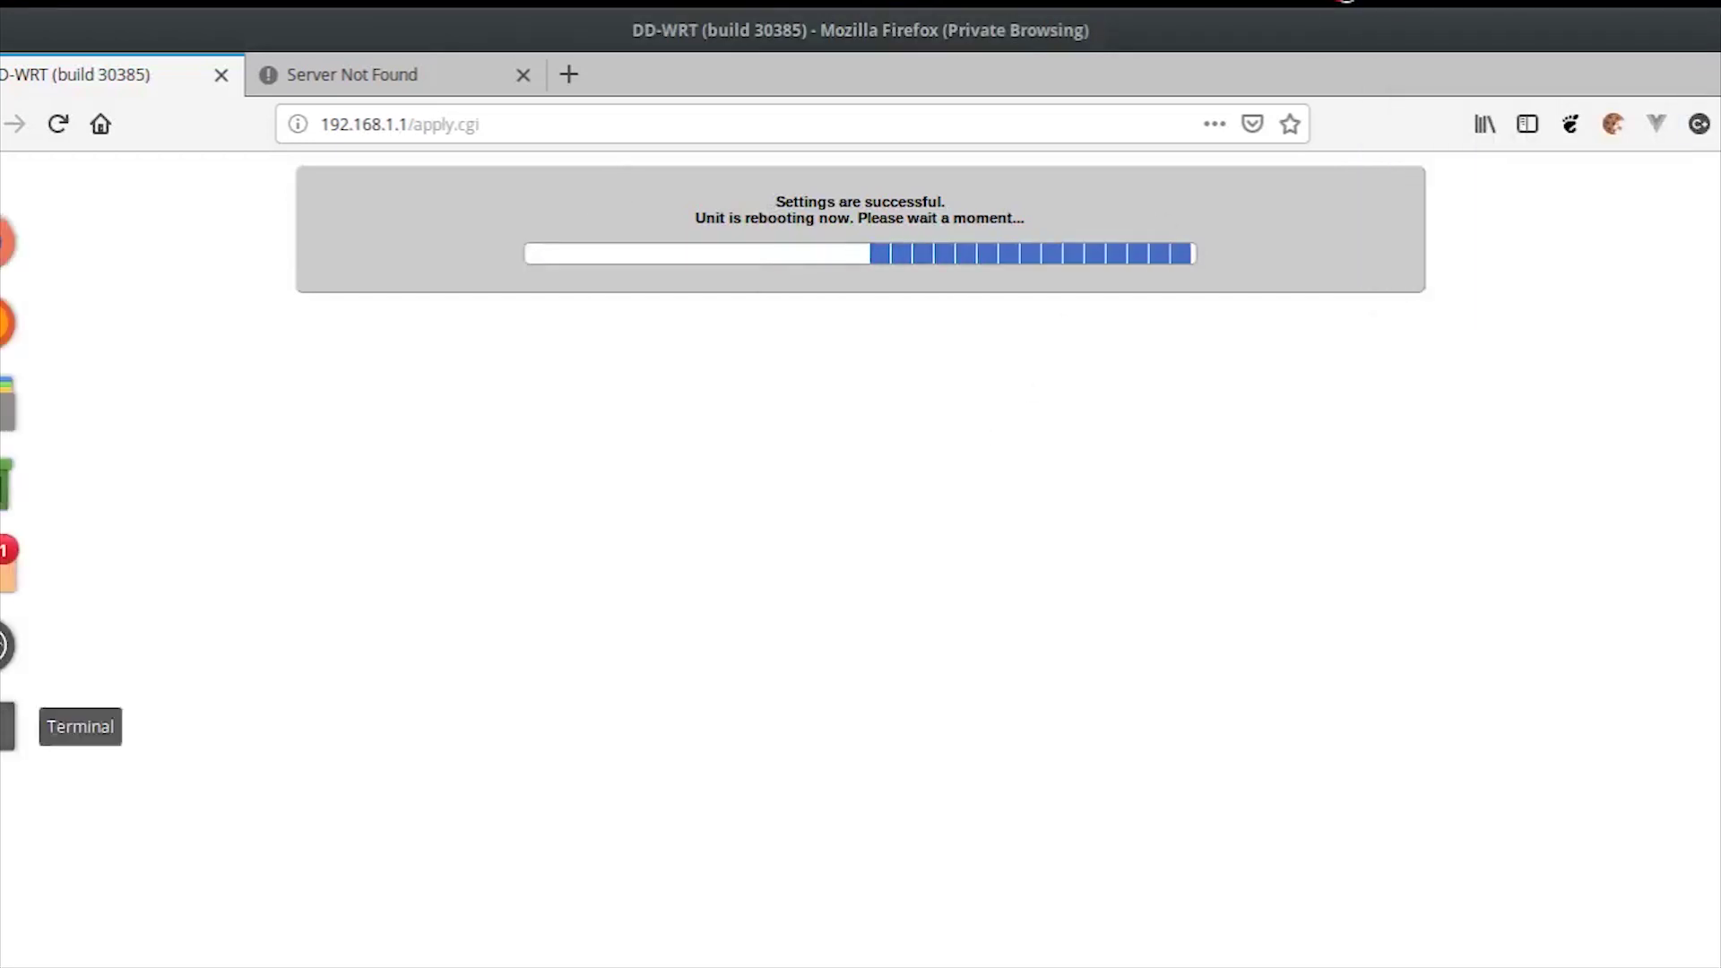
{"action": "left_click", "coordinate": [11, 646]}
{"action": "key", "text": "Up"}
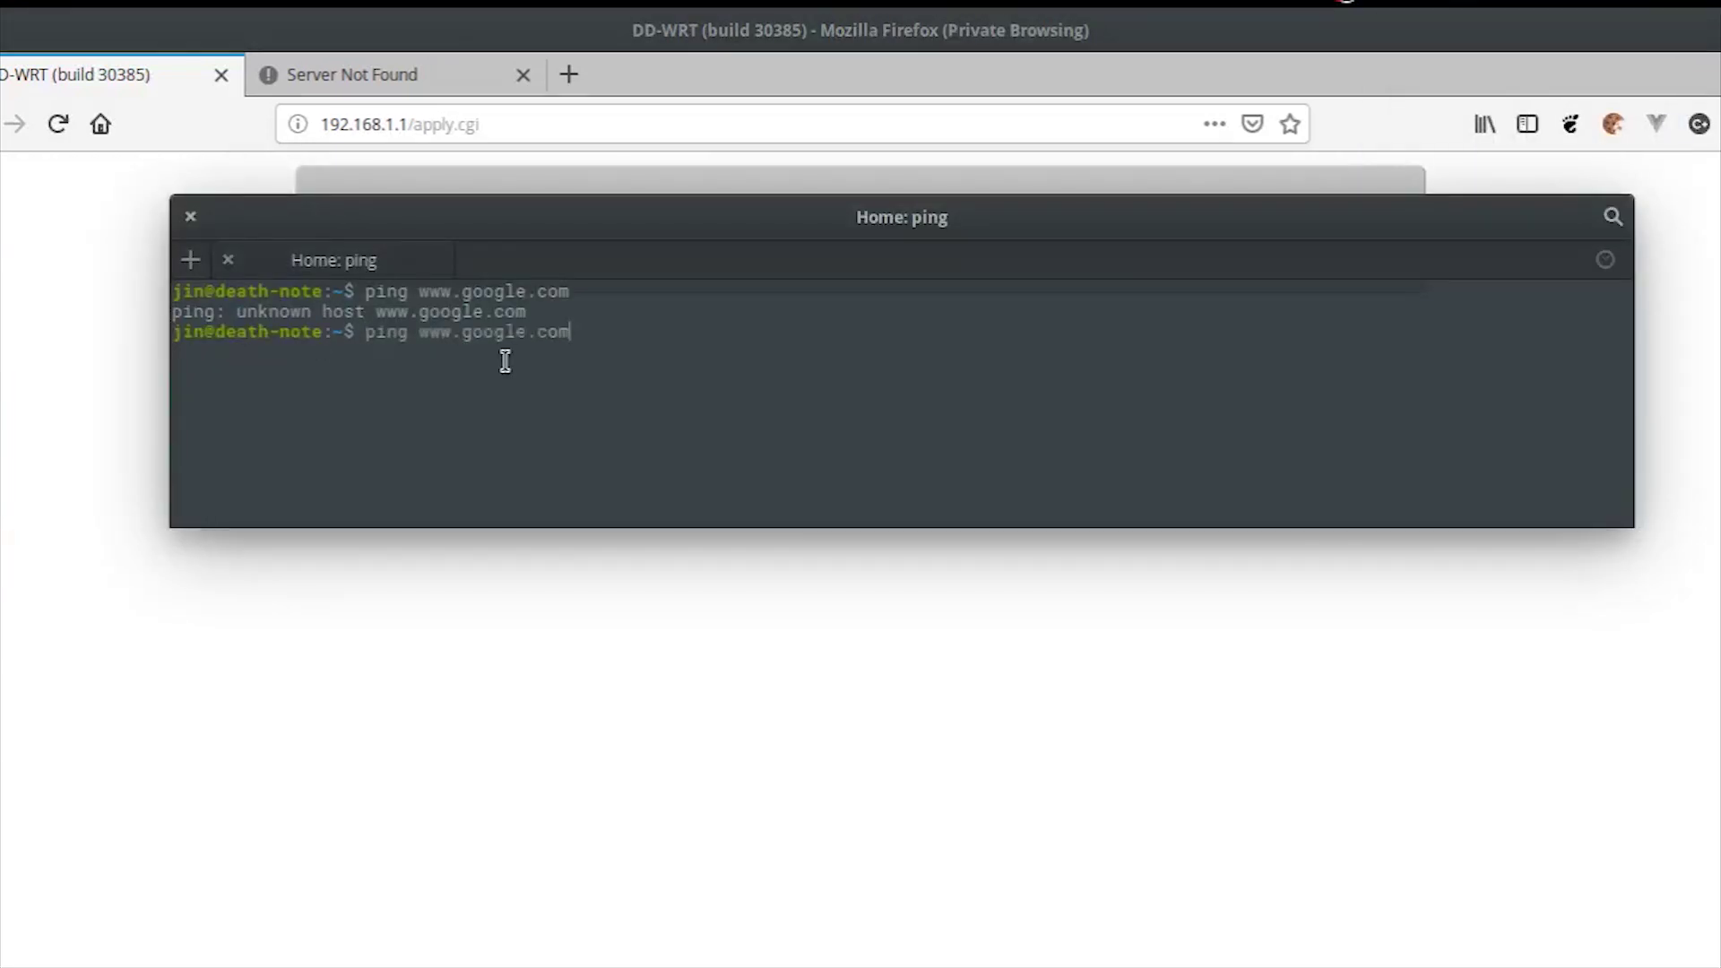
{"action": "key", "text": "Return"}
{"action": "key", "text": "ctrl+c"}
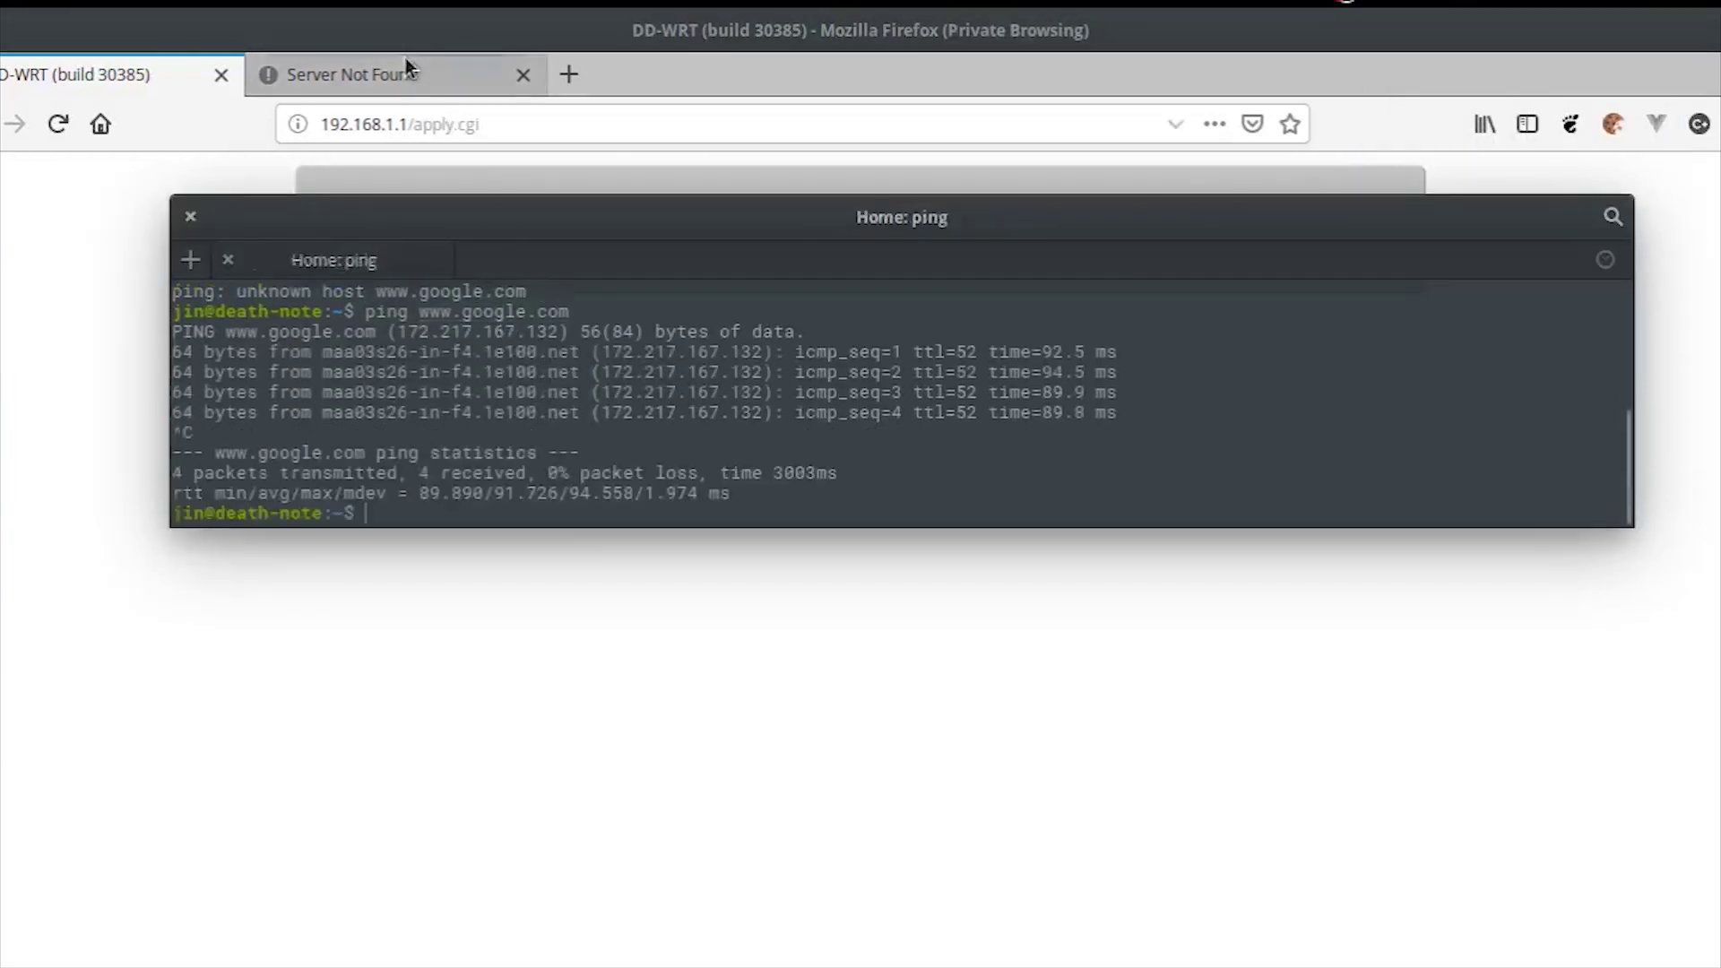
Step: In the Server Not Found tab, start entering the router address 192.168.1.1/
{"action": "left_click", "coordinate": [408, 77]}
{"action": "key", "text": "ctrl+l"}
{"action": "type", "text": "192.168.1.1/"}
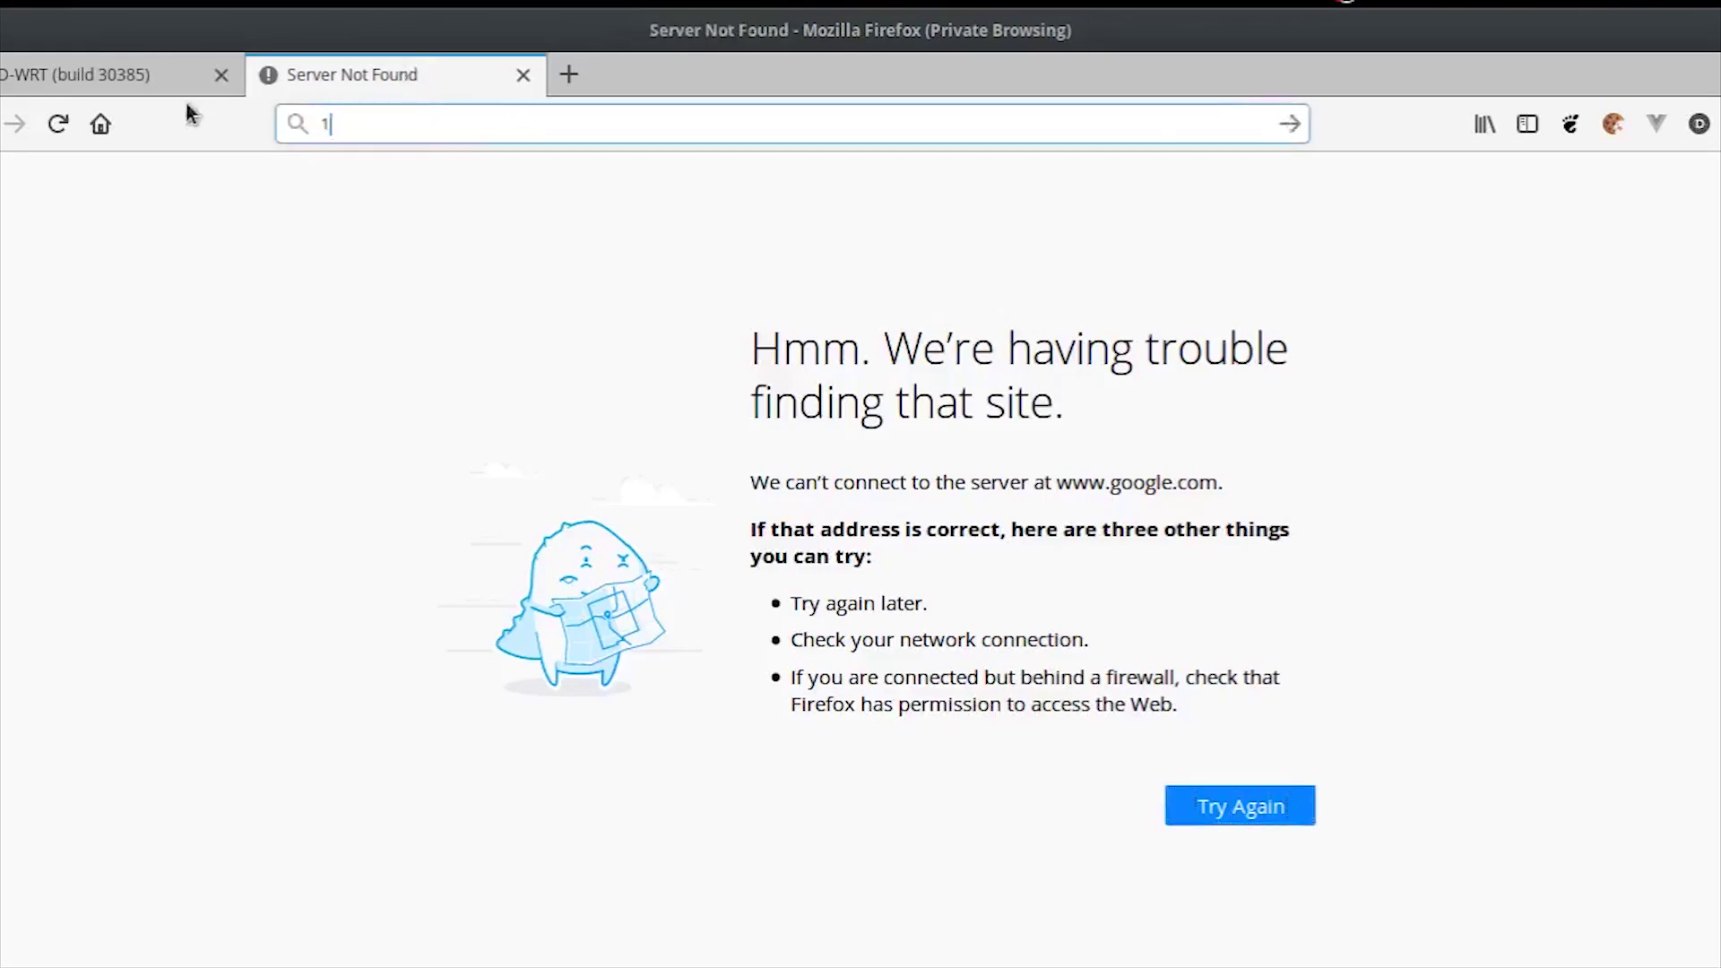
Step: Load the Info page at 192.168.2.1 and check WAN IP 192.168.100.114 and DHCP client 192.168.2.131
{"action": "key", "text": "BackSpace"}
{"action": "key", "text": "BackSpace"}
{"action": "key", "text": "BackSpace"}
{"action": "key", "text": "BackSpace"}
{"action": "type", "text": "2.1"}
{"action": "key", "text": "Return"}
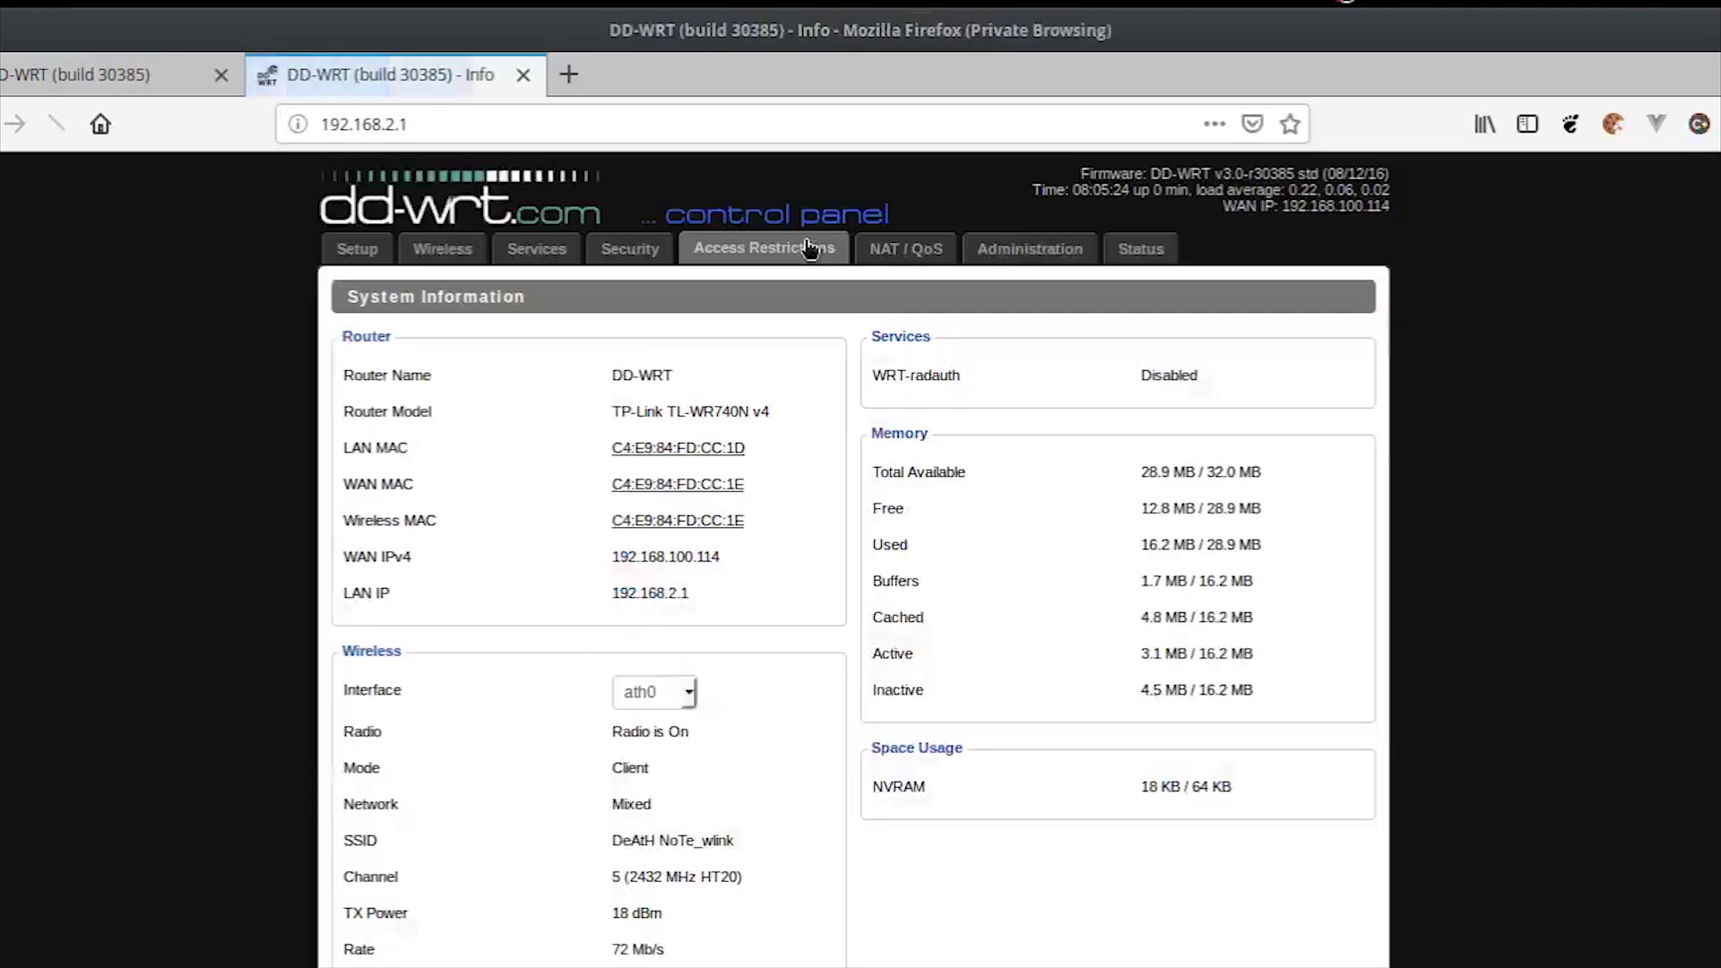
{"action": "mouse_move", "coordinate": [1284, 208]}
{"action": "left_mouse_down"}
{"action": "mouse_move", "coordinate": [1397, 202]}
{"action": "mouse_move", "coordinate": [1307, 211]}
{"action": "left_mouse_up"}
{"action": "left_click", "coordinate": [1304, 213]}
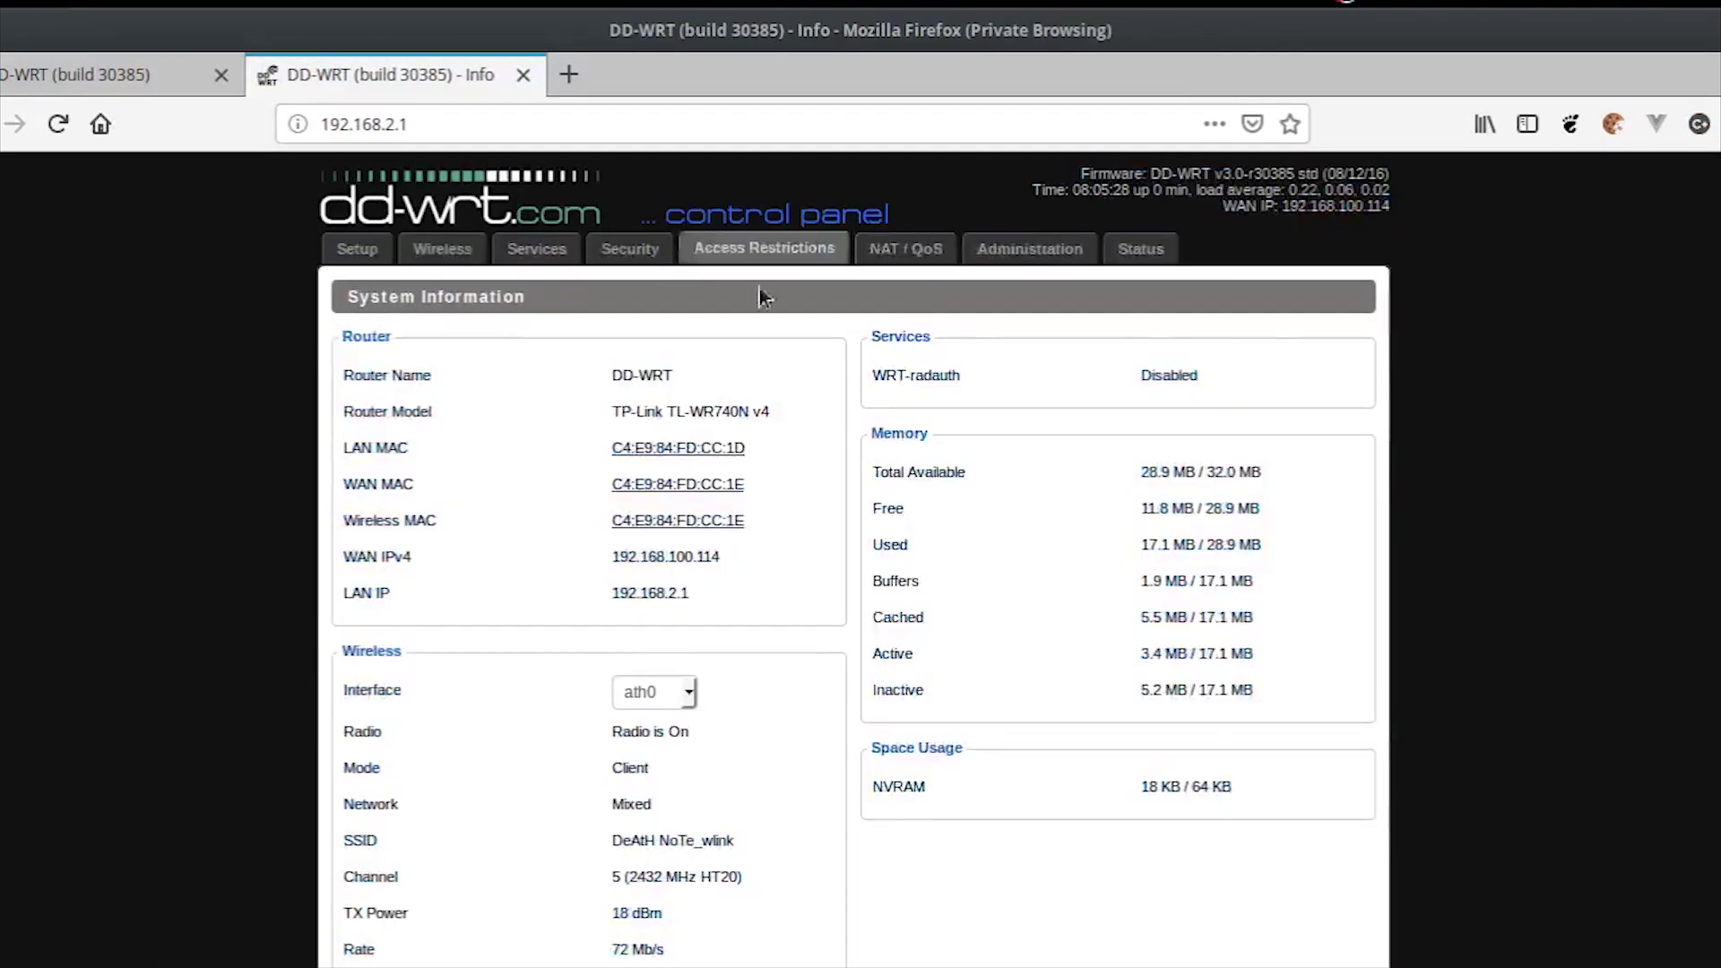
{"action": "scroll", "coordinate": [661, 380], "scroll_direction": "down", "scroll_amount": 3}
{"action": "scroll", "coordinate": [672, 376], "scroll_direction": "down", "scroll_amount": 7}
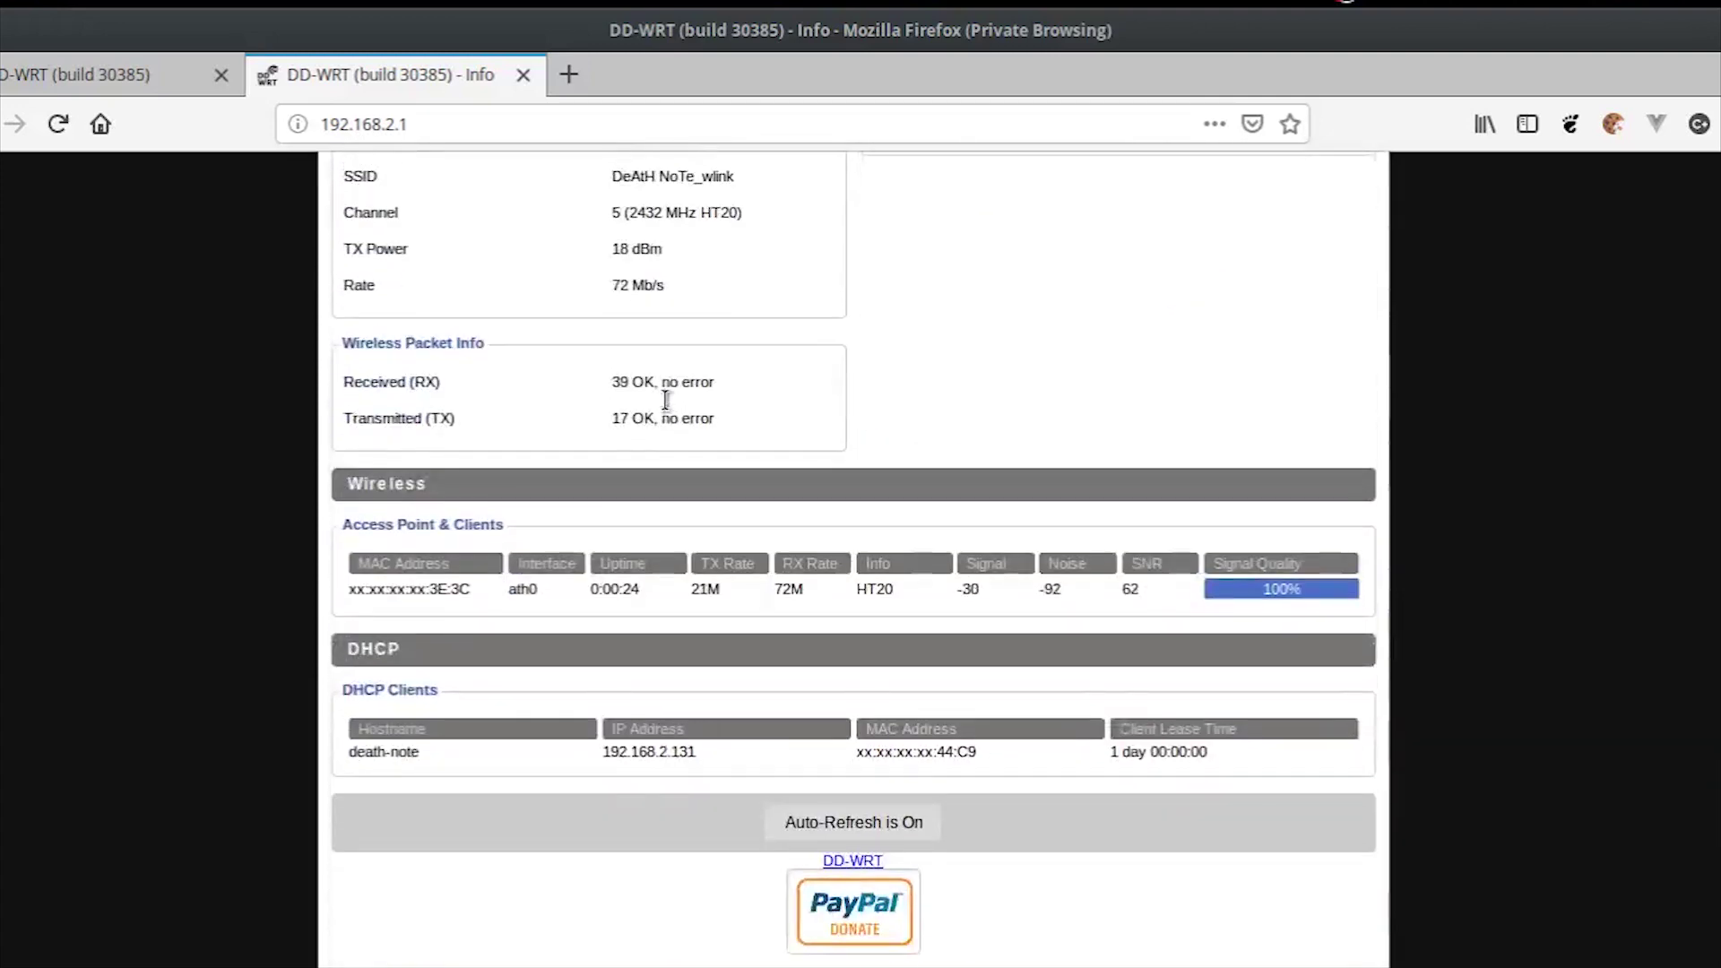